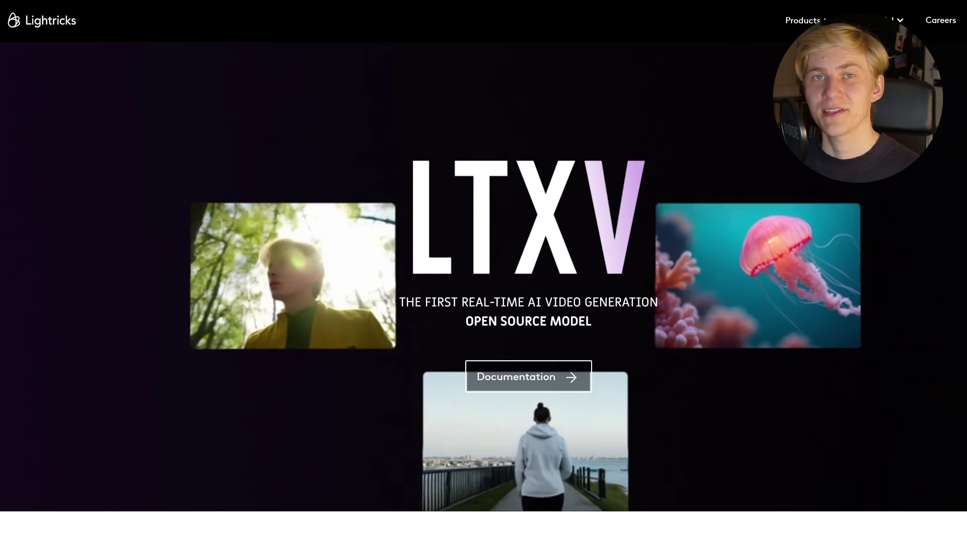
- Scroll down the LTXV landing page to the carousel of example generated videos
{"action": "scroll", "coordinate": [483, 266], "scroll_direction": "down", "scroll_amount": 2}
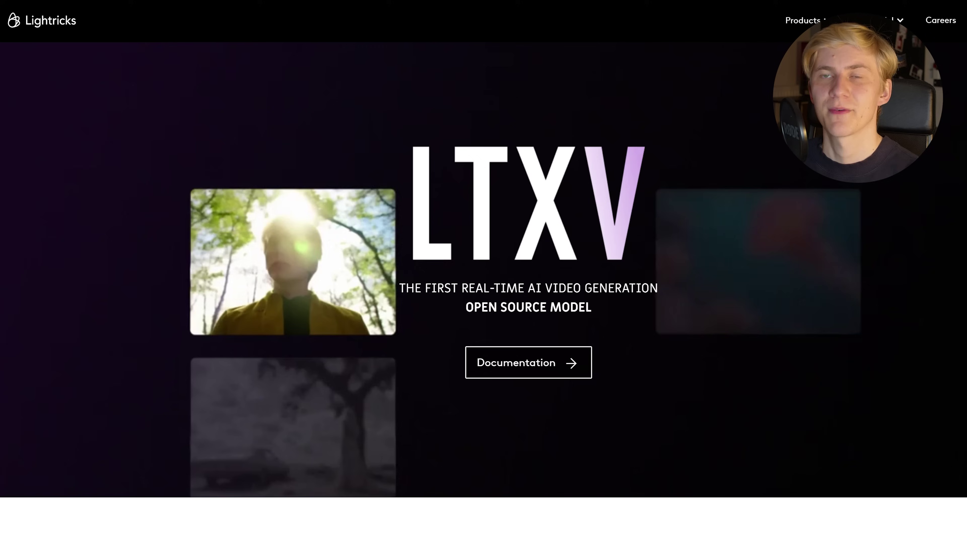
{"action": "scroll", "coordinate": [484, 266], "scroll_direction": "down", "scroll_amount": 2}
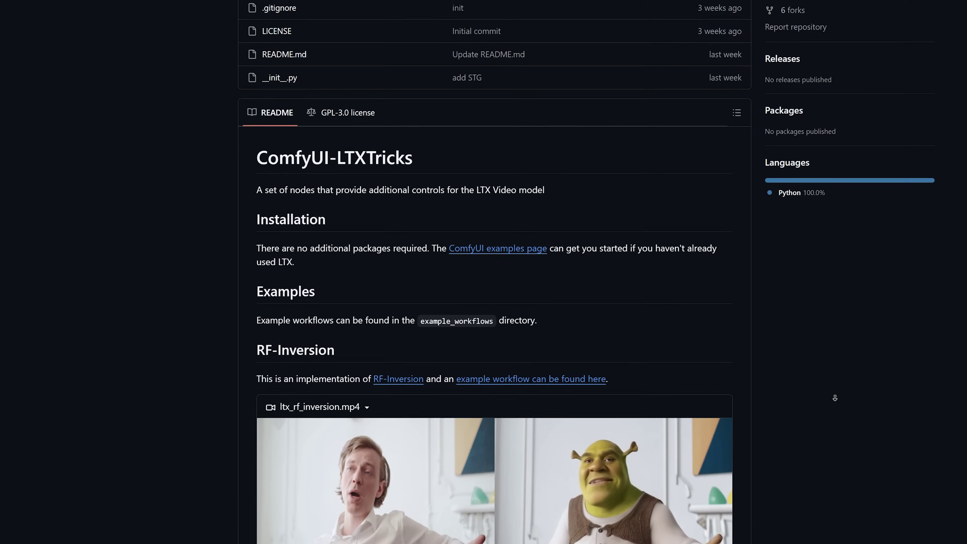
- Scroll the ComfyUI-LTXTricks README down to the RF-Inversion example video
{"action": "scroll", "coordinate": [835, 397], "scroll_direction": "down", "scroll_amount": 3}
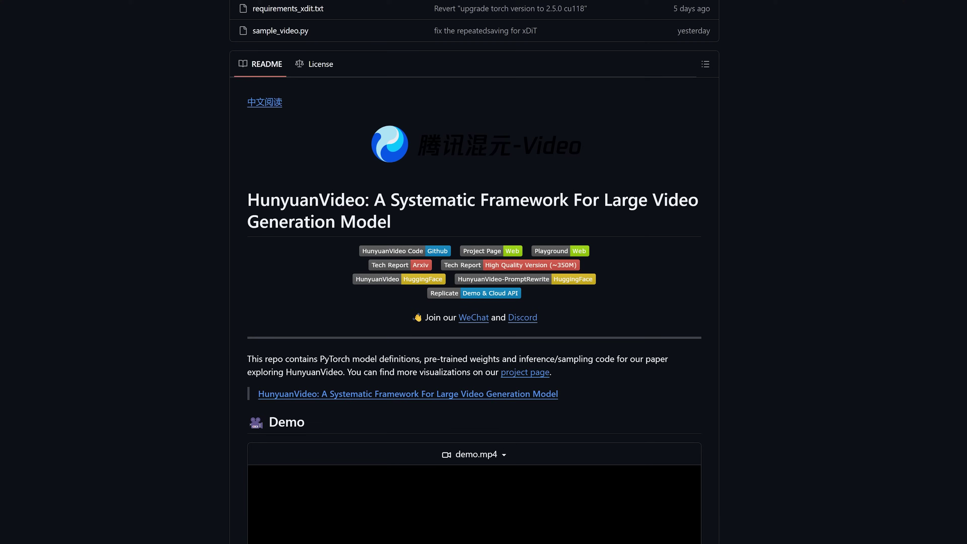
- Scroll the HunyuanVideo README to its Demo section and play demo.mp4
{"action": "scroll", "coordinate": [474, 272], "scroll_direction": "down", "scroll_amount": 3}
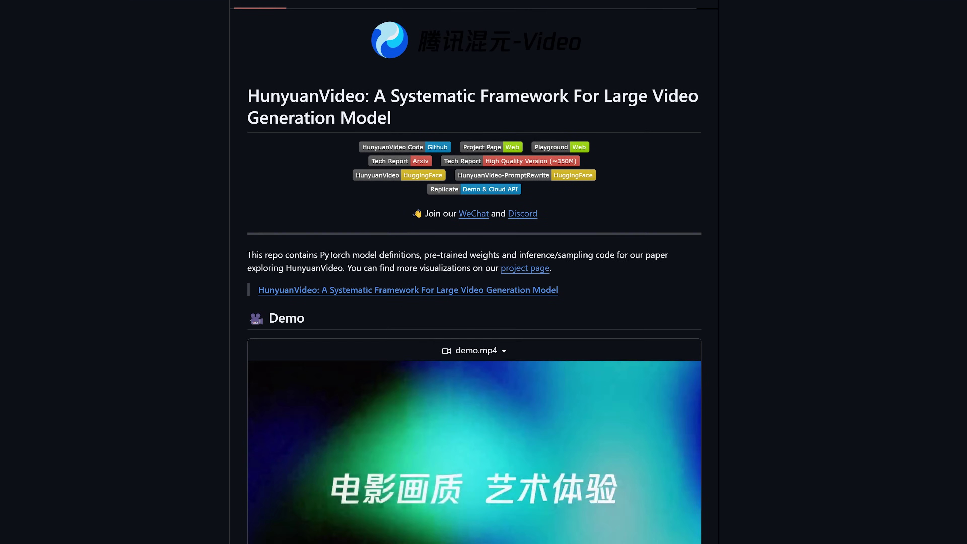
{"action": "scroll", "coordinate": [475, 272], "scroll_direction": "down", "scroll_amount": 2}
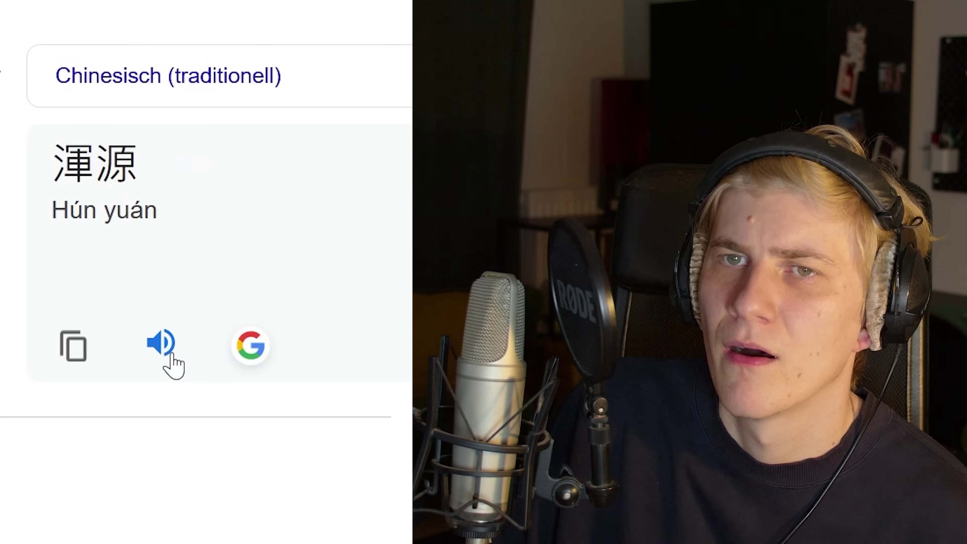
{"action": "left_click", "coordinate": [161, 342]}
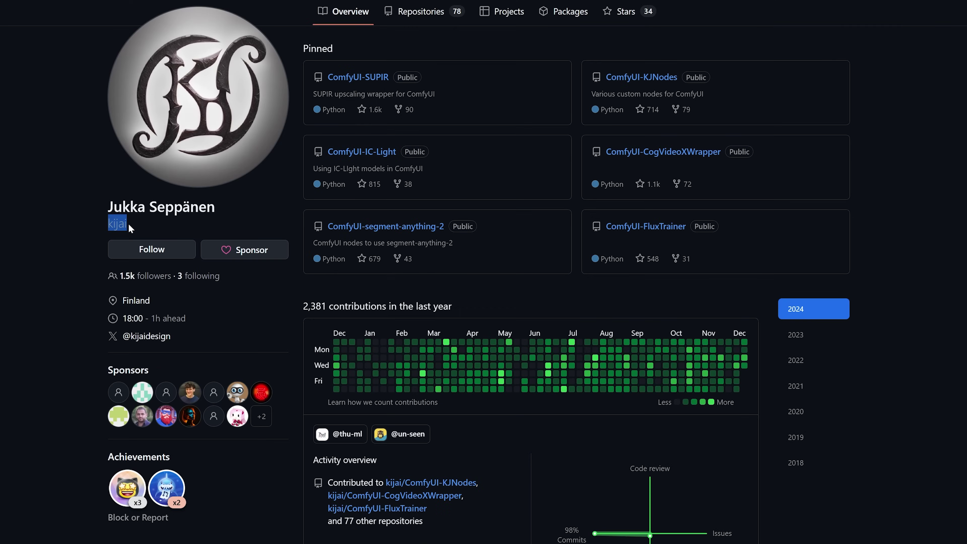
- Open kijai's HunyuanVideoWrapper repository and view the CogVideo project README
{"action": "left_click", "coordinate": [131, 229]}
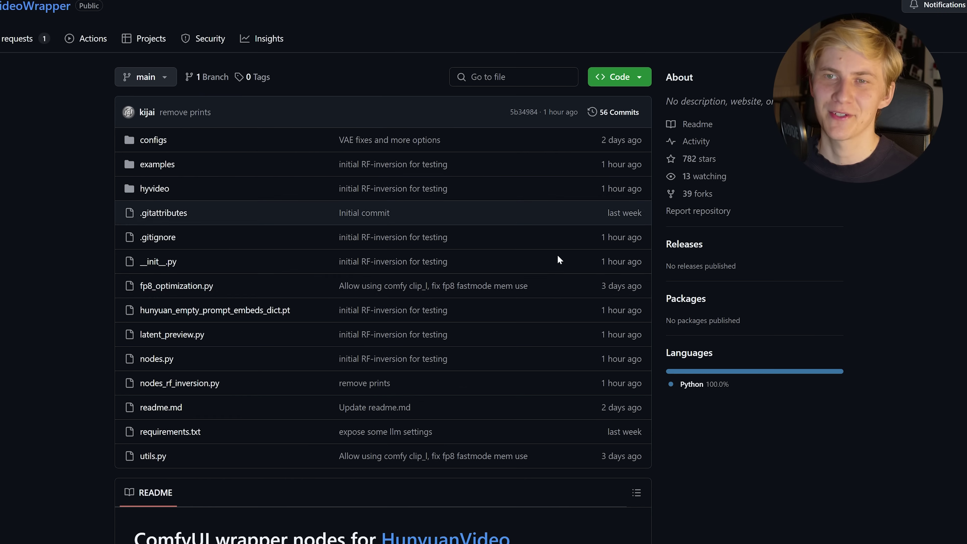
{"action": "middle_click", "coordinate": [721, 435]}
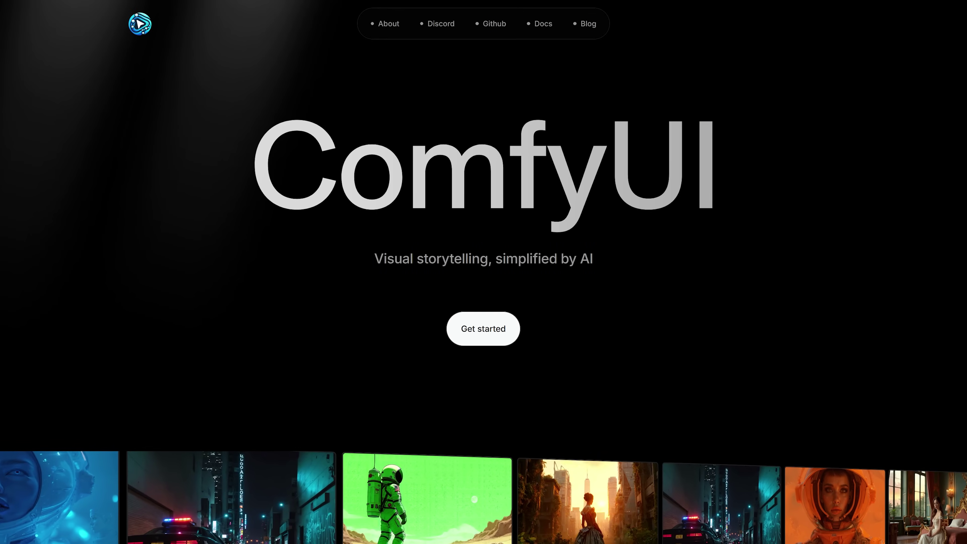
- Go to the Get started page and follow the Install from Github link
{"action": "left_click", "coordinate": [499, 324]}
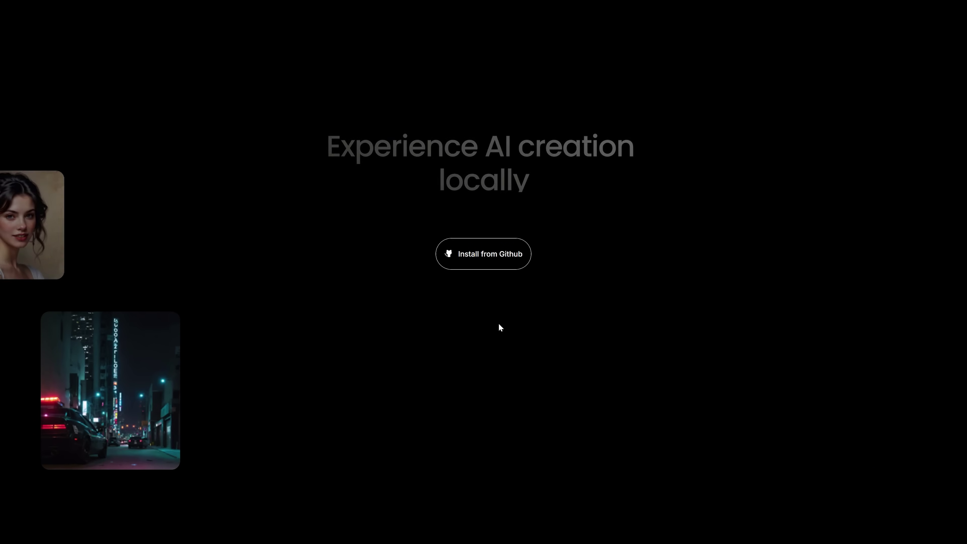
{"action": "left_click", "coordinate": [501, 258]}
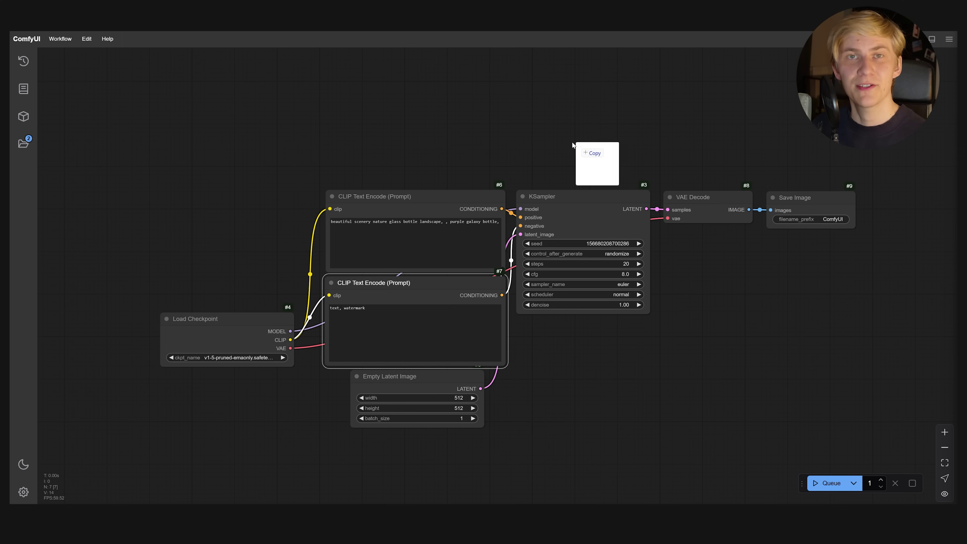
- Drag the video-to-video workflow file onto the canvas and dismiss the missing node types warning
{"action": "left_click_drag", "start_coordinate": [543, 143], "coordinate": [496, 151]}
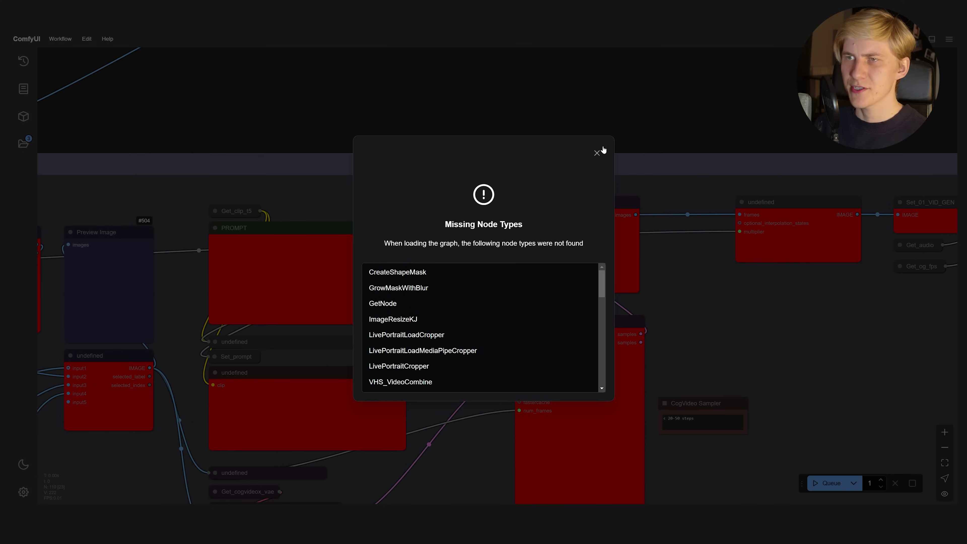
{"action": "left_click", "coordinate": [597, 154]}
{"action": "scroll", "coordinate": [575, 216], "scroll_direction": "down", "scroll_amount": 5}
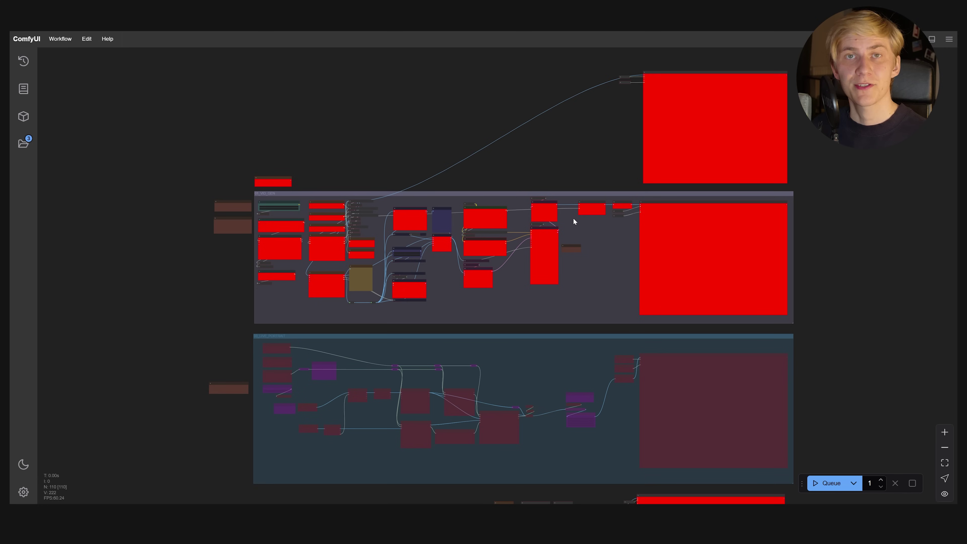
- In the Manager, select and install all 12 missing custom node packs
{"action": "left_click", "coordinate": [851, 37]}
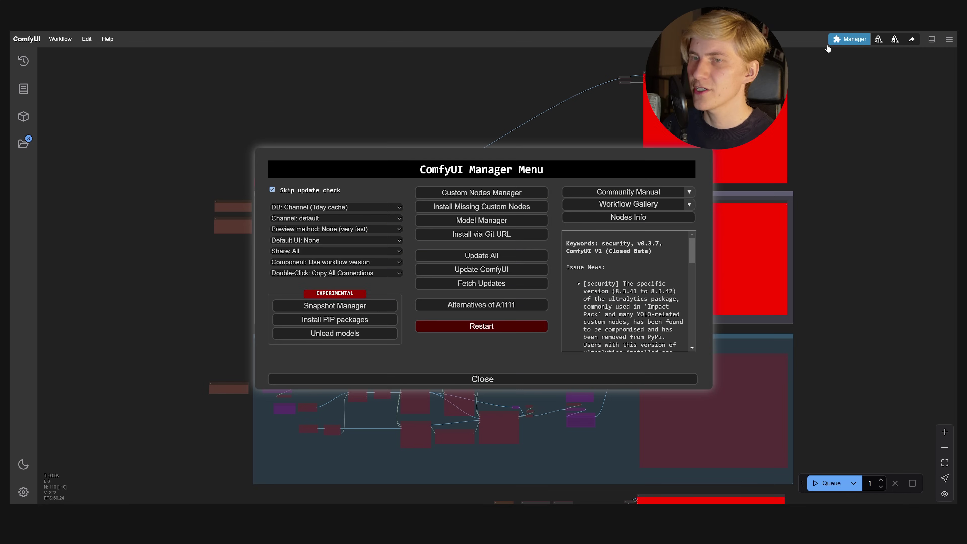
{"action": "left_click", "coordinate": [472, 208]}
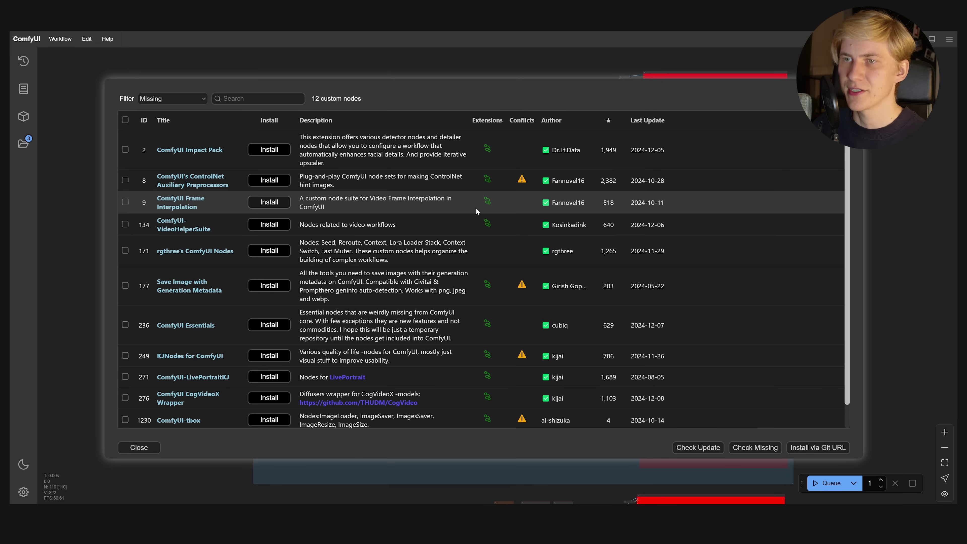
{"action": "left_click", "coordinate": [125, 120]}
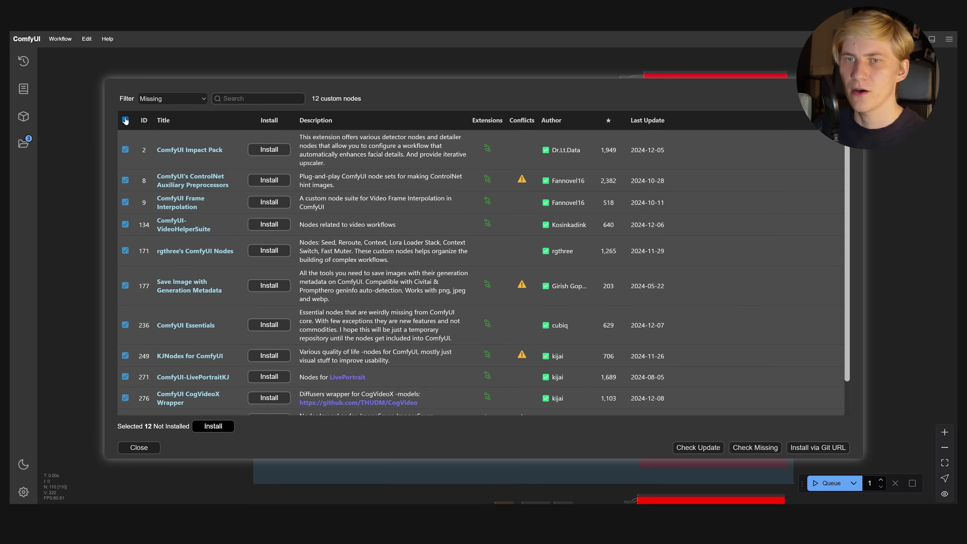
{"action": "left_click", "coordinate": [213, 426]}
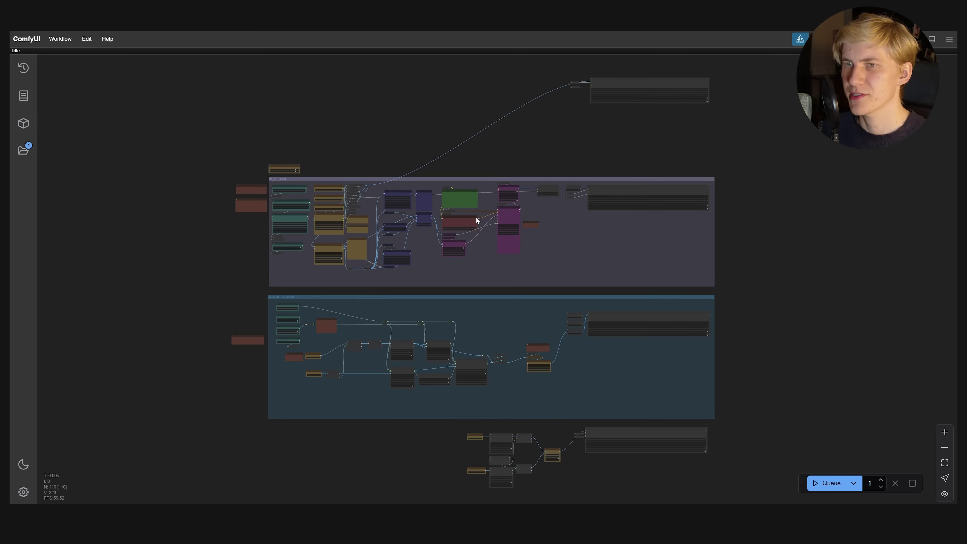
- Change the LiteGraph Link Render Mode setting from Spline to Straight
{"action": "left_click", "coordinate": [24, 492]}
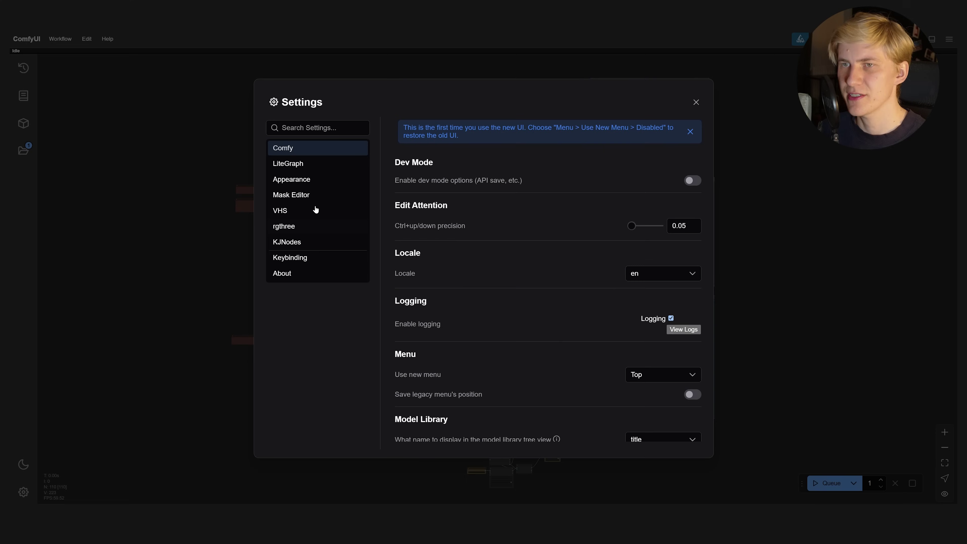
{"action": "left_click", "coordinate": [305, 167]}
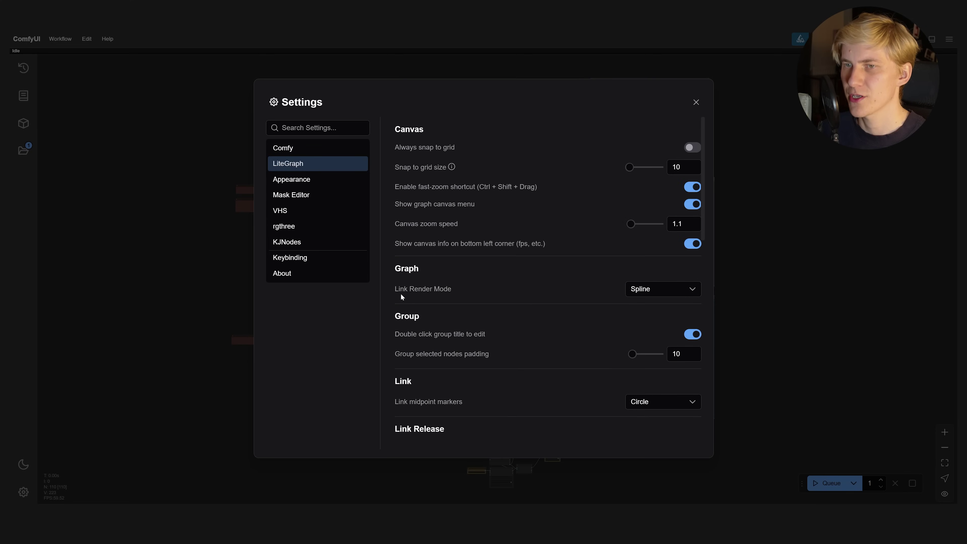
{"action": "left_click", "coordinate": [684, 290]}
{"action": "left_click", "coordinate": [647, 305]}
{"action": "left_click", "coordinate": [721, 445]}
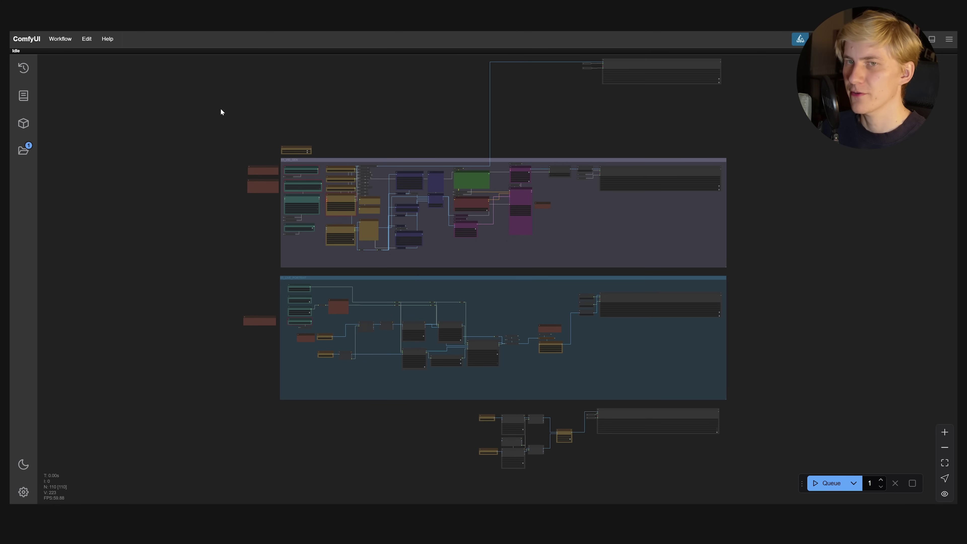
{"action": "scroll", "coordinate": [222, 143], "scroll_direction": "up", "scroll_amount": 10}
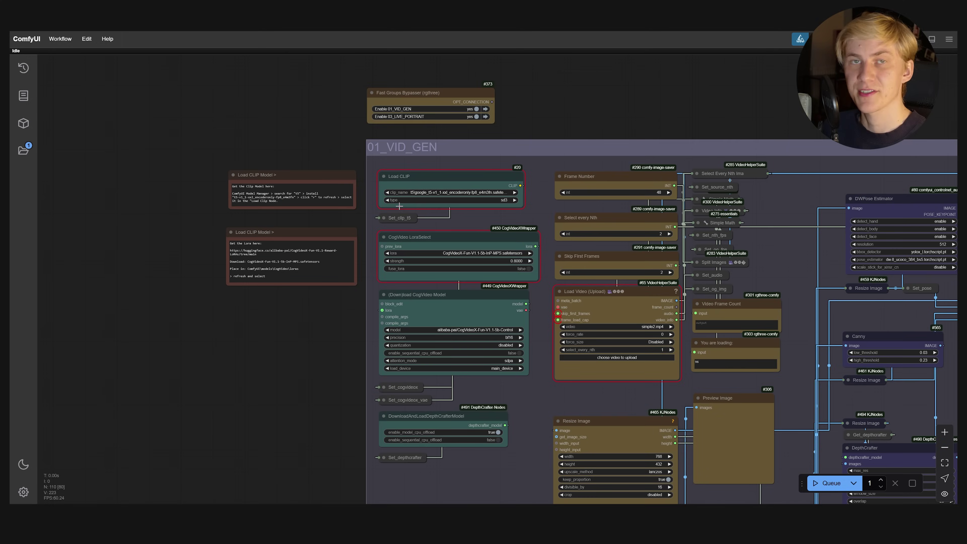
{"action": "scroll", "coordinate": [418, 179], "scroll_direction": "up", "scroll_amount": 4}
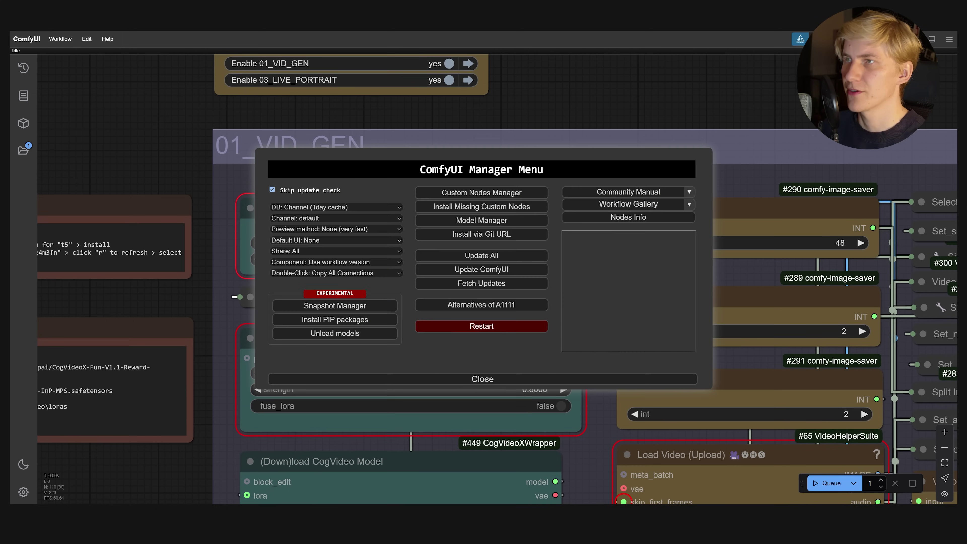
{"action": "left_click", "coordinate": [473, 220]}
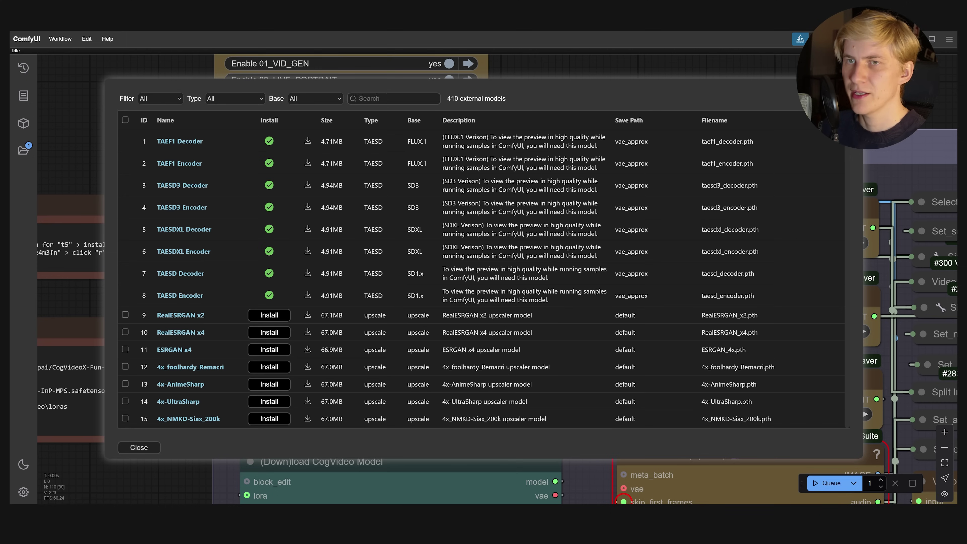
{"action": "type", "text": "clip"}
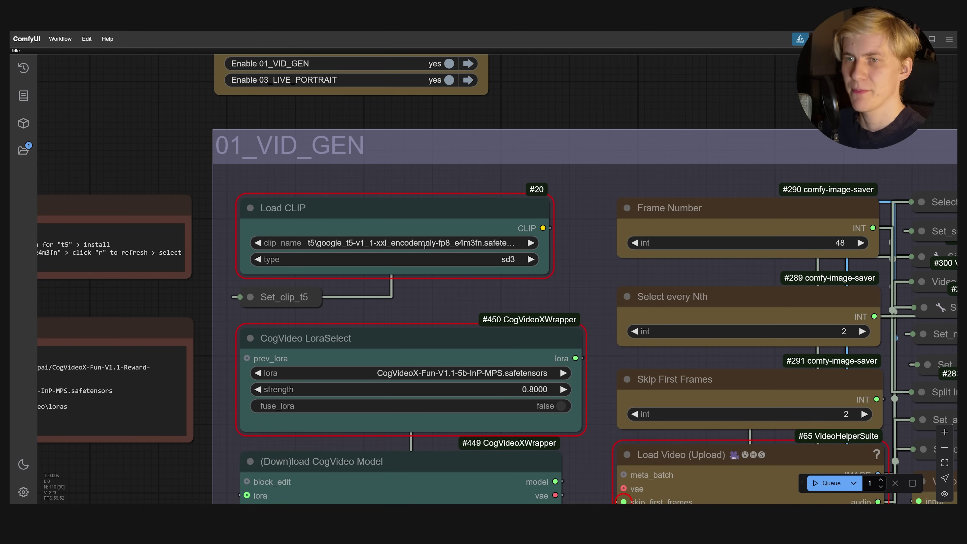
- Bypass the CogVideo LoraSelect node with Ctrl+B and queue the workflow render
{"action": "scroll", "coordinate": [519, 222], "scroll_direction": "down", "scroll_amount": 3}
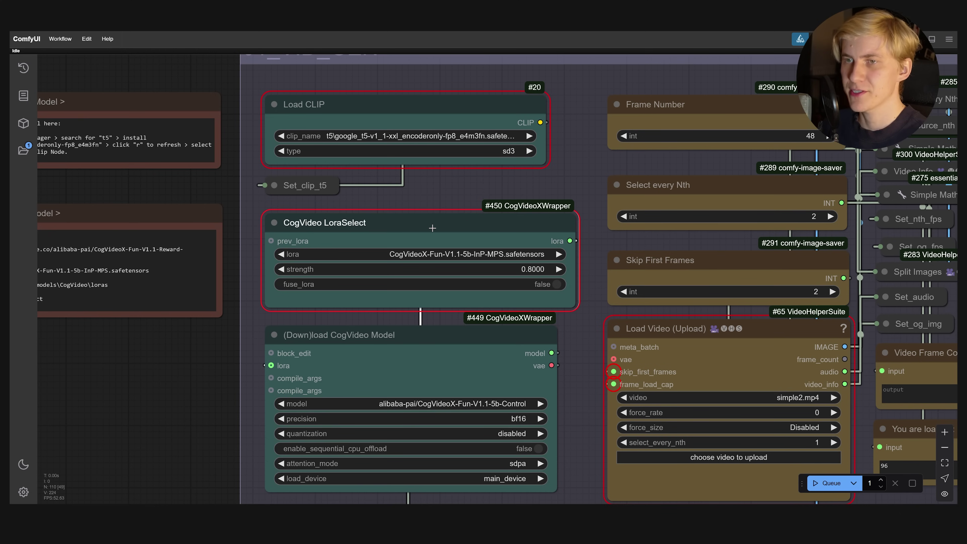
{"action": "key", "text": "ctrl+b"}
{"action": "scroll", "coordinate": [504, 261], "scroll_direction": "down", "scroll_amount": 2}
{"action": "scroll", "coordinate": [504, 260], "scroll_direction": "right", "scroll_amount": 3}
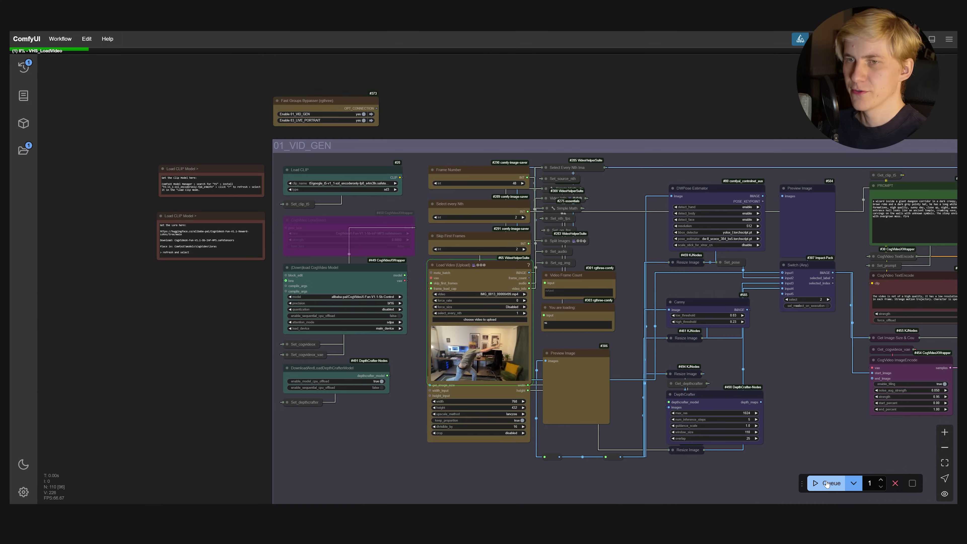
{"action": "left_click", "coordinate": [827, 483]}
{"action": "scroll", "coordinate": [311, 253], "scroll_direction": "up", "scroll_amount": 5}
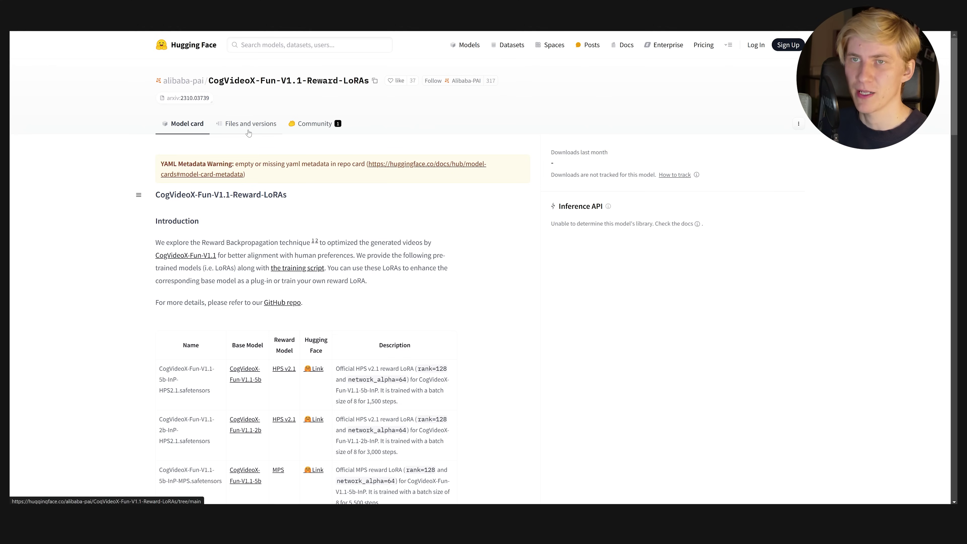
- Open the Files and versions tab of the CogVideoX-Fun-V1.1-Reward-LoRAs repository
{"action": "left_click", "coordinate": [248, 132]}
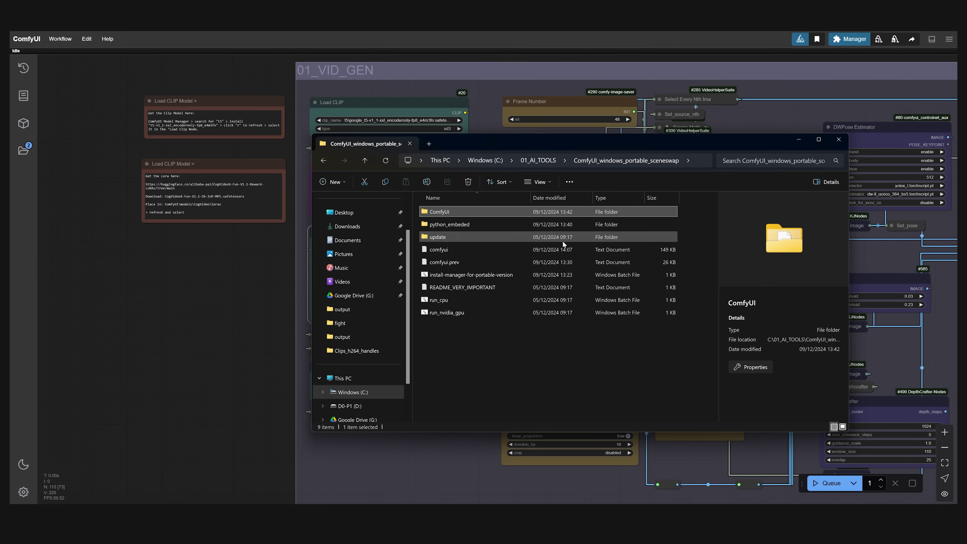
- Create a 'loras' folder in ComfyUI\models\CogVideo and drag the LoRA file into it
{"action": "double_click", "coordinate": [441, 212]}
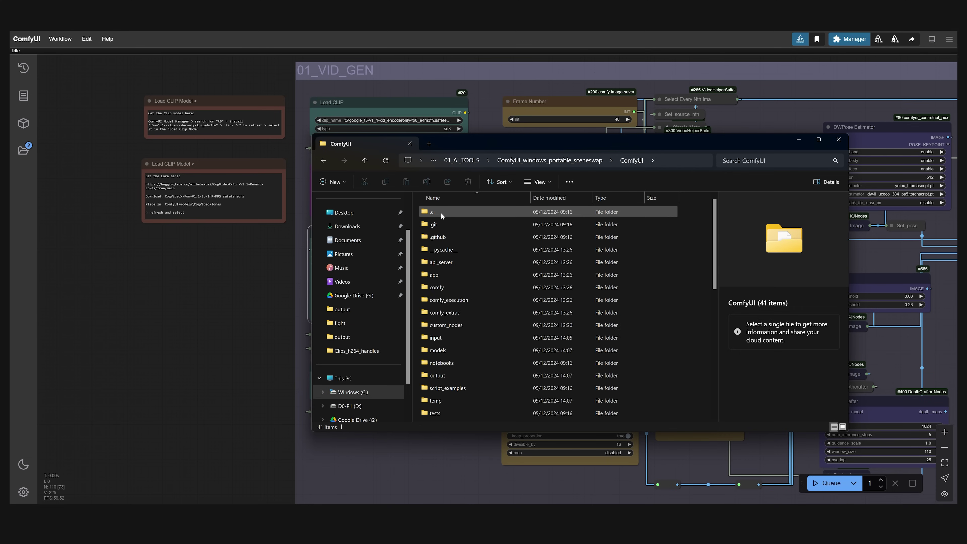
{"action": "double_click", "coordinate": [447, 351]}
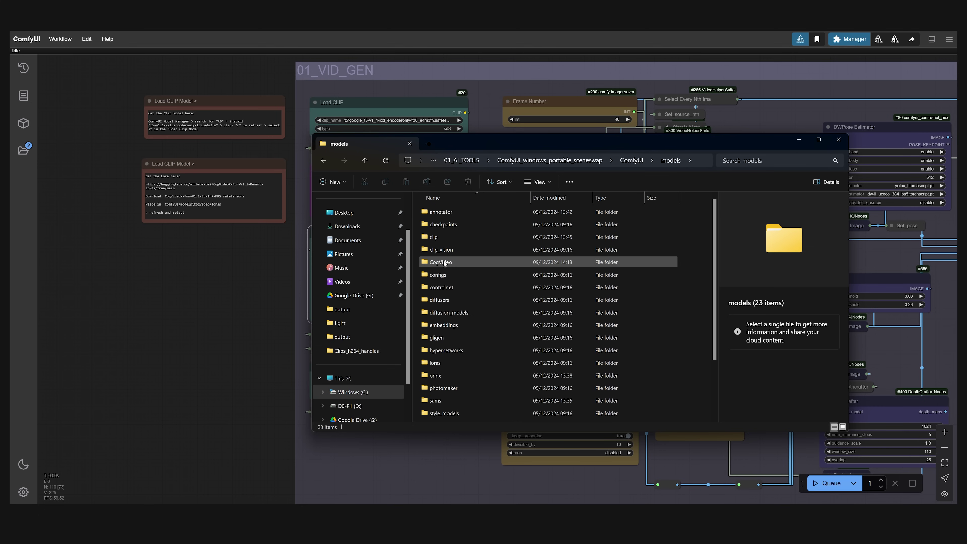
{"action": "mouse_move", "coordinate": [523, 315]}
{"action": "left_click", "coordinate": [649, 313]}
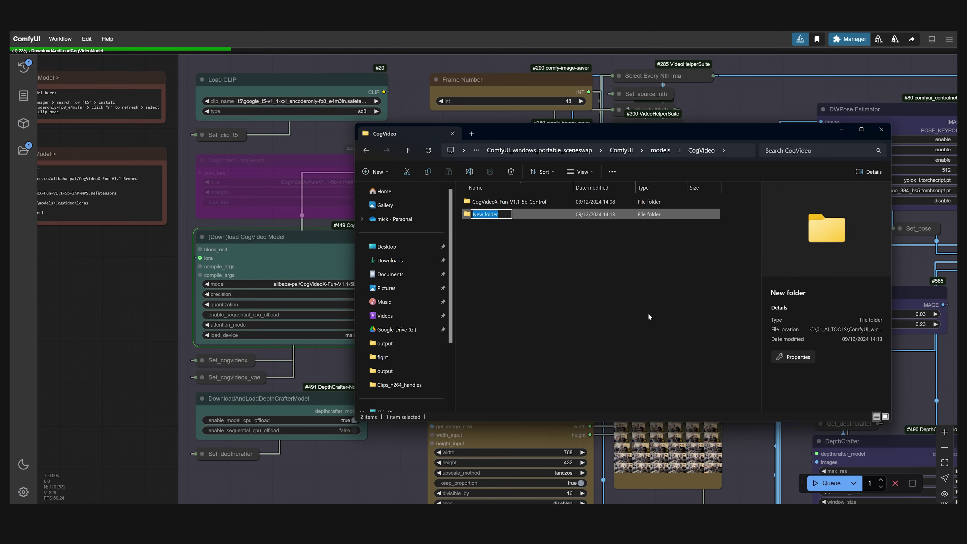
{"action": "type", "text": "loras"}
{"action": "key", "text": "Return"}
{"action": "key", "text": "Return"}
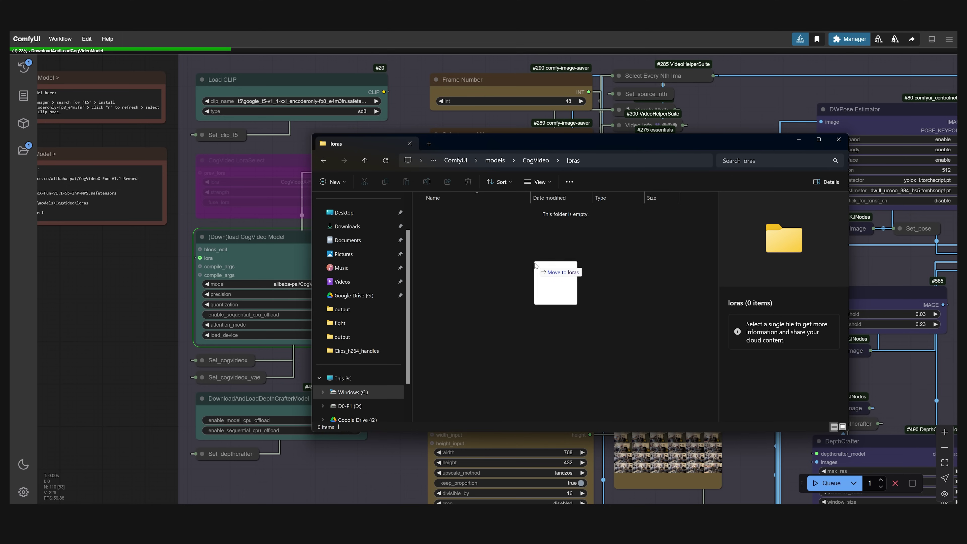
{"action": "left_click", "coordinate": [81, 342]}
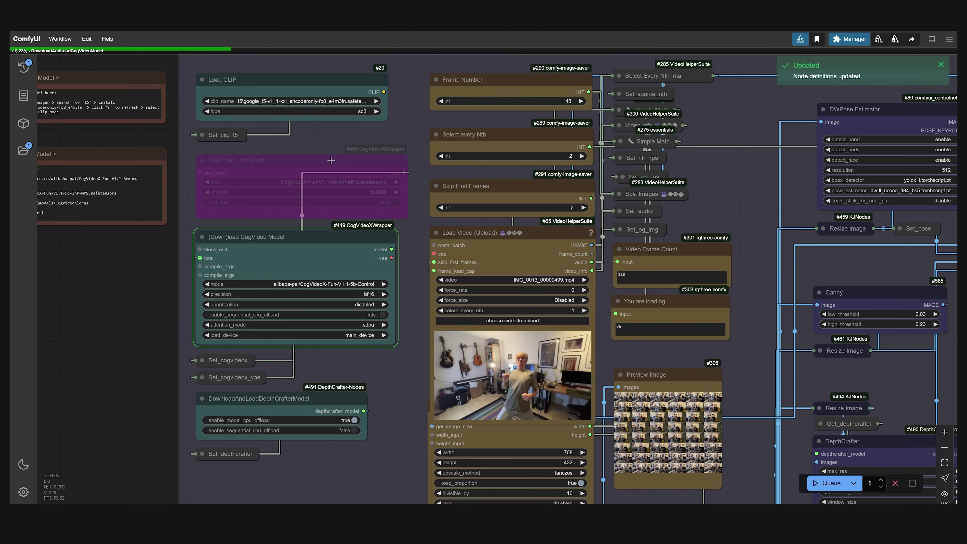
- Re-enable the bypassed CogVideo LoraSelect node with Ctrl+B and check its lora list
{"action": "left_click", "coordinate": [368, 142]}
{"action": "key", "text": "ctrl+b"}
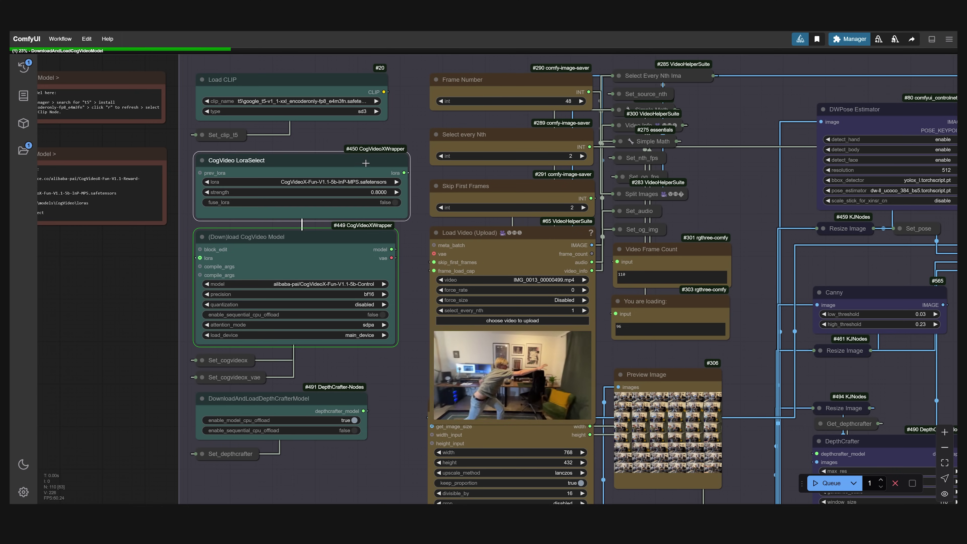
{"action": "left_click", "coordinate": [344, 182]}
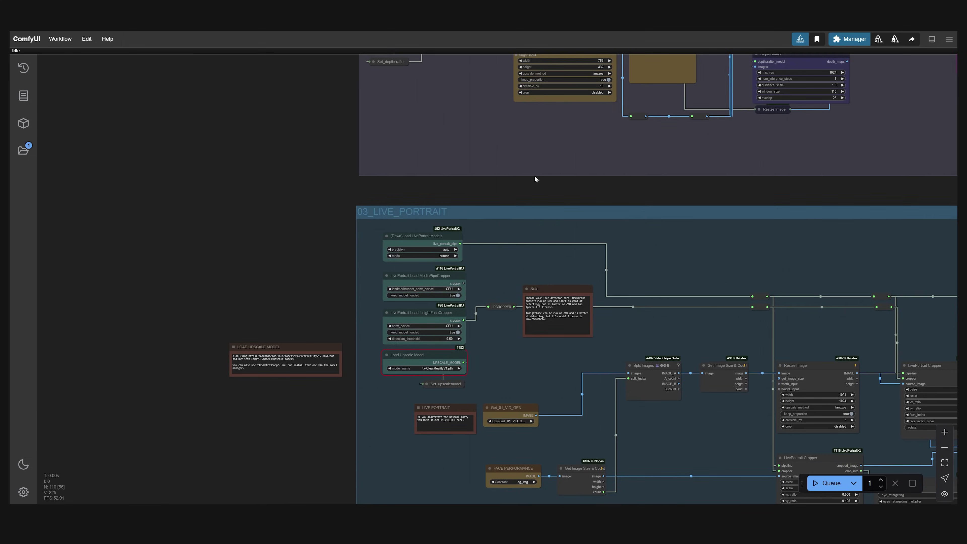
{"action": "scroll", "coordinate": [425, 385], "scroll_direction": "up", "scroll_amount": 5}
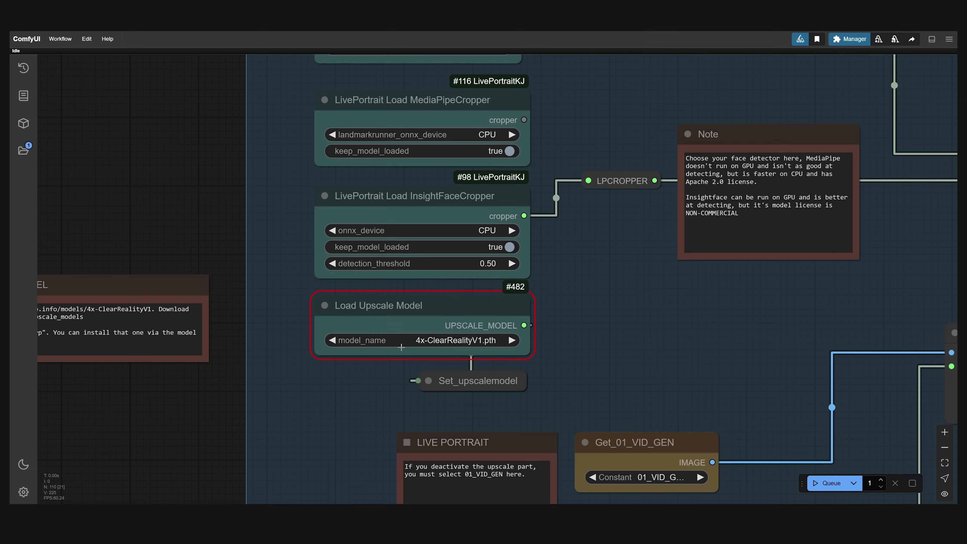
- Install the 4x-UltraSharp upscale model from the Manager's model catalogue
{"action": "left_click", "coordinate": [846, 40]}
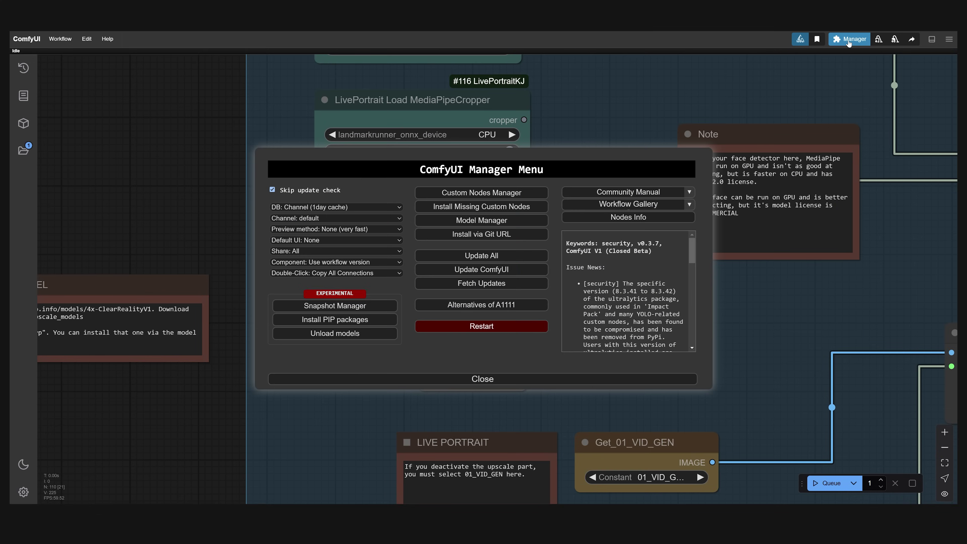
{"action": "left_click", "coordinate": [478, 222]}
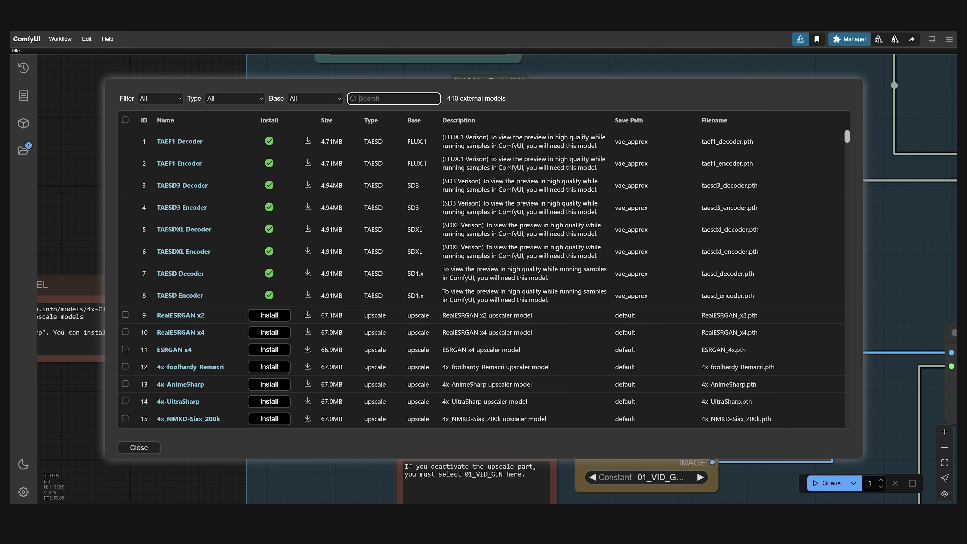
{"action": "type", "text": "upscale"}
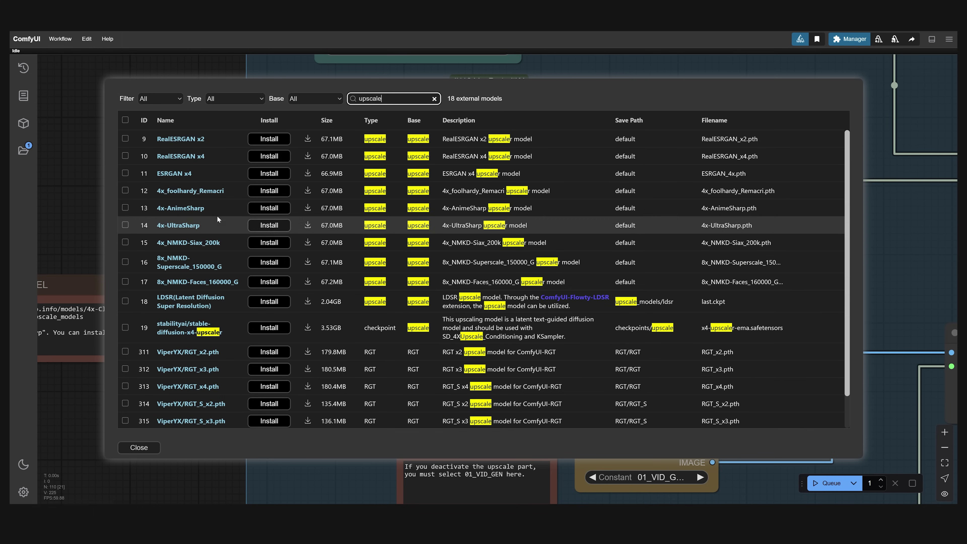
{"action": "left_click", "coordinate": [254, 226]}
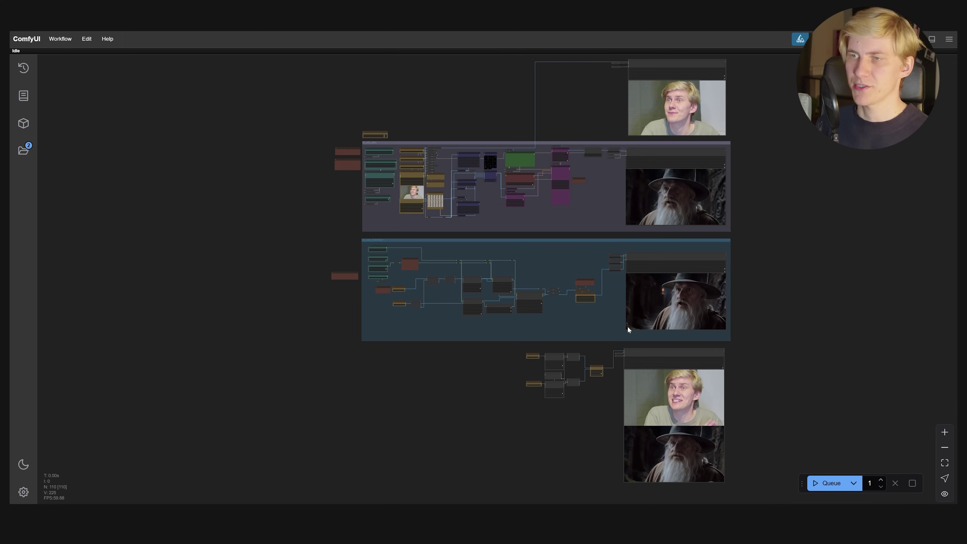
{"action": "scroll", "coordinate": [627, 329], "scroll_direction": "up", "scroll_amount": 3}
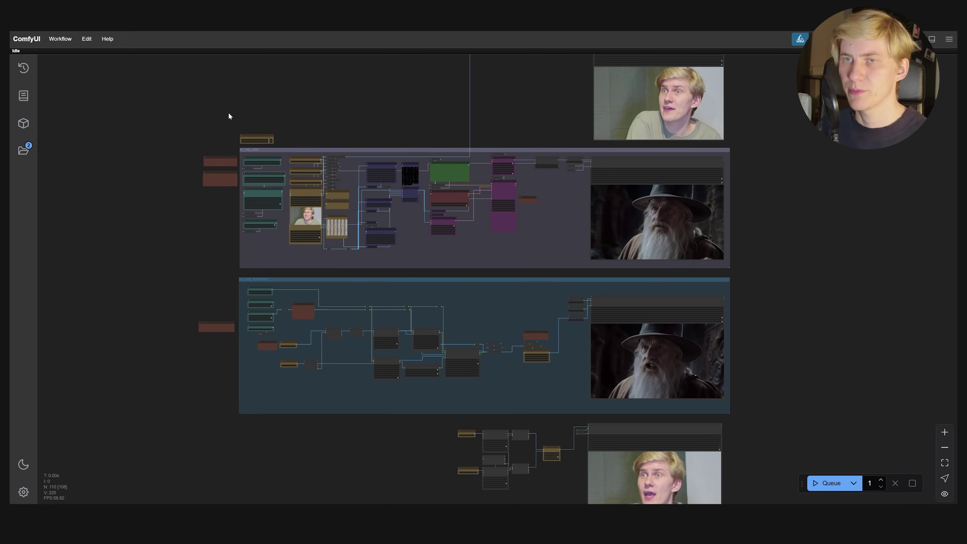
{"action": "scroll", "coordinate": [196, 112], "scroll_direction": "up", "scroll_amount": 15}
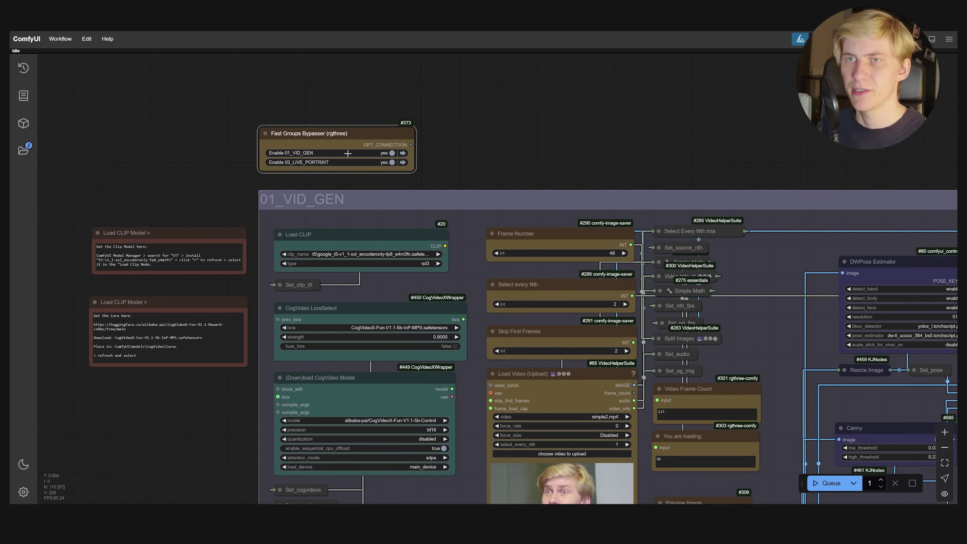
{"action": "left_click", "coordinate": [385, 162]}
{"action": "scroll", "coordinate": [417, 191], "scroll_direction": "down", "scroll_amount": 12}
{"action": "left_click_drag", "start_coordinate": [724, 477], "coordinate": [619, 354]}
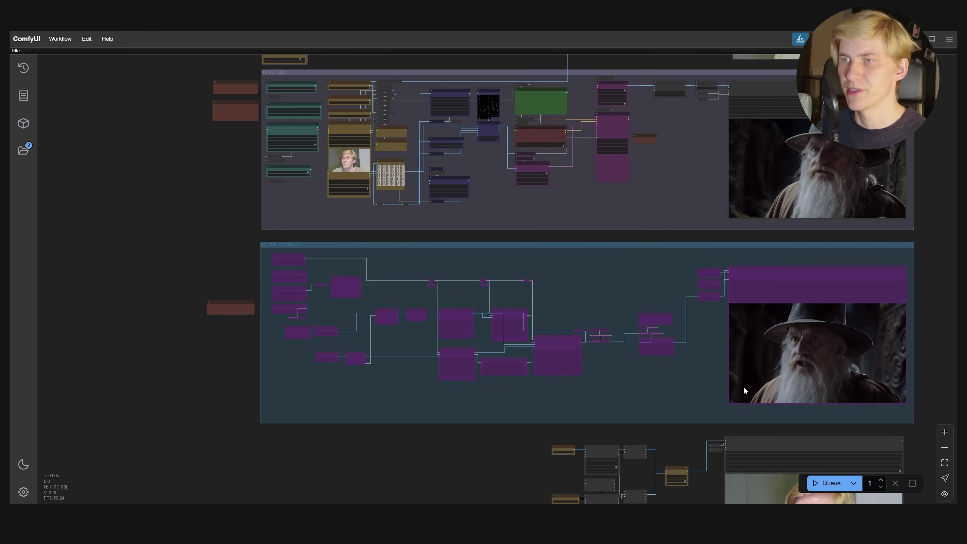
{"action": "scroll", "coordinate": [335, 256], "scroll_direction": "up", "scroll_amount": 5}
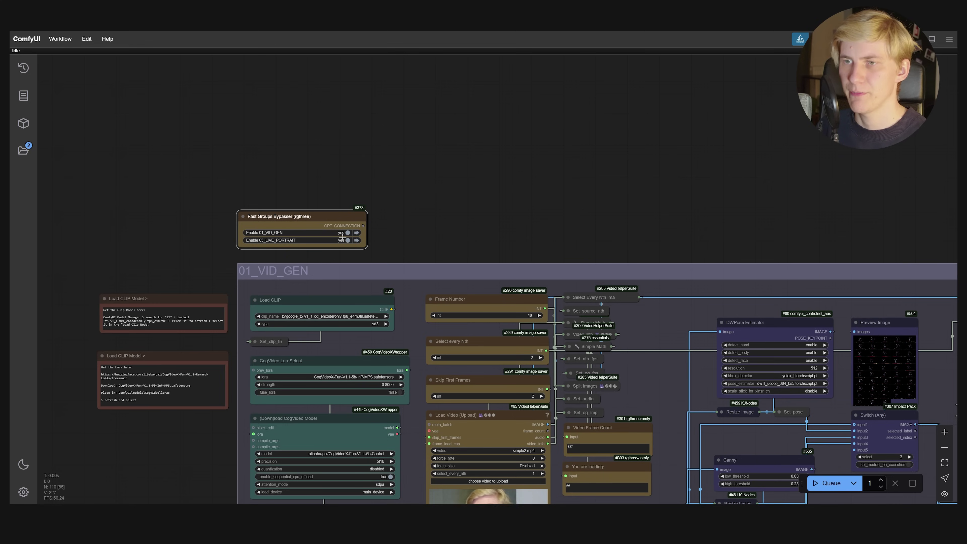
{"action": "scroll", "coordinate": [342, 238], "scroll_direction": "down", "scroll_amount": 6}
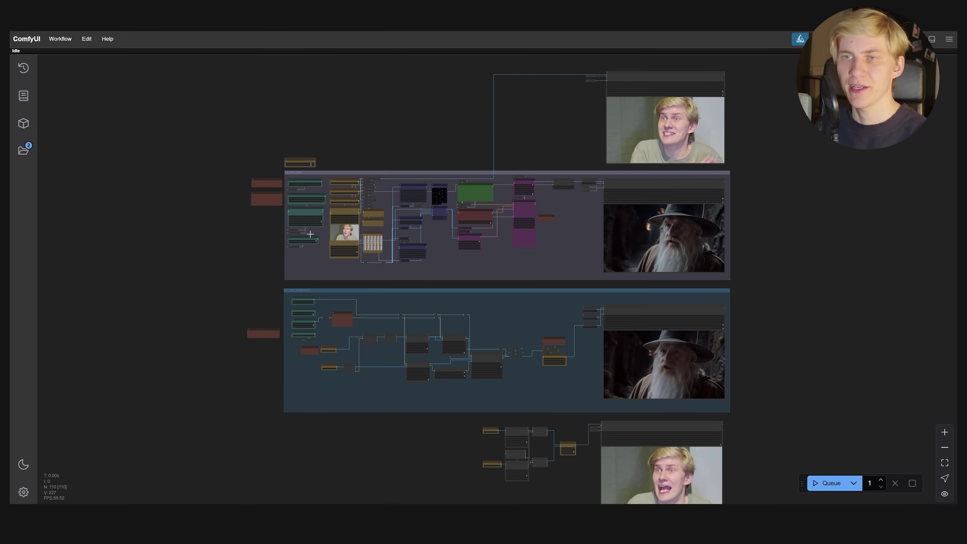
{"action": "scroll", "coordinate": [279, 220], "scroll_direction": "up", "scroll_amount": 6}
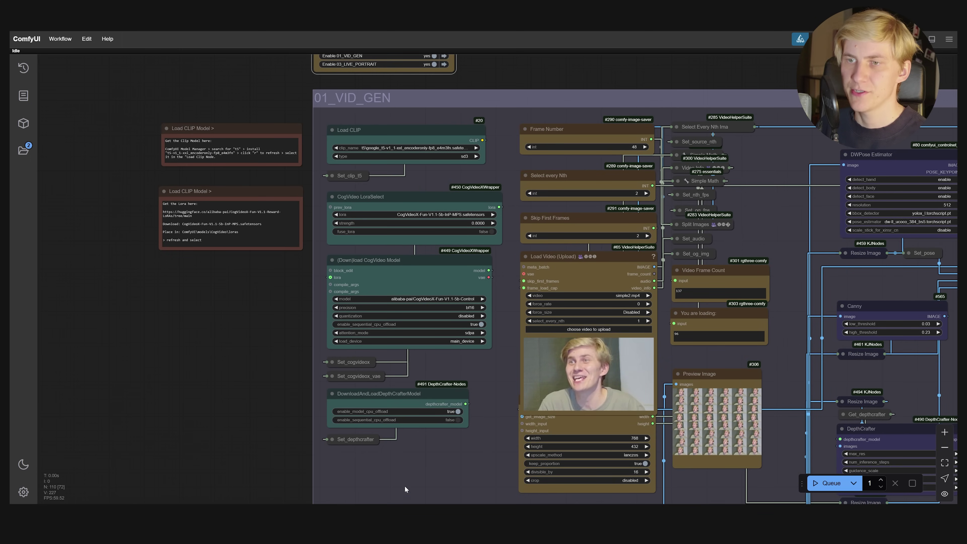
- Zoom and pan to the 01_VID_GEN group's loader nodes and input video
{"action": "scroll", "coordinate": [434, 351], "scroll_direction": "up", "scroll_amount": 2}
{"action": "left_click_drag", "start_coordinate": [446, 233], "coordinate": [473, 257]}
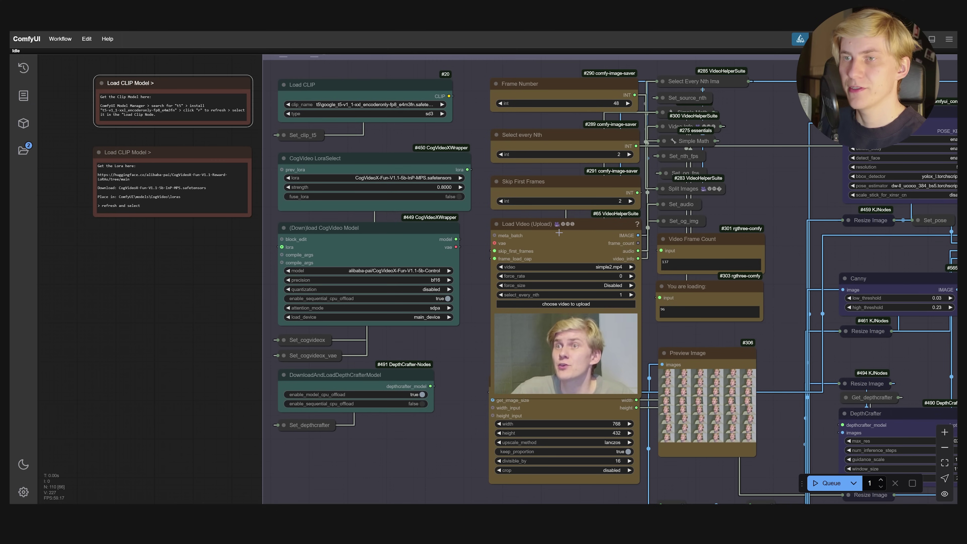
- Upload laugh.mp4 as the new video in the Load Video (Upload) node
{"action": "left_click", "coordinate": [594, 266]}
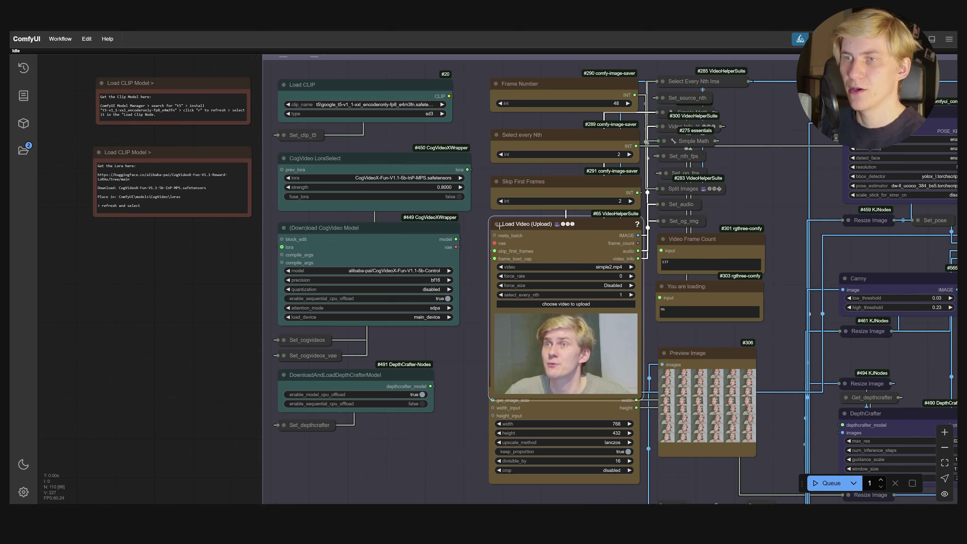
{"action": "left_click", "coordinate": [576, 304]}
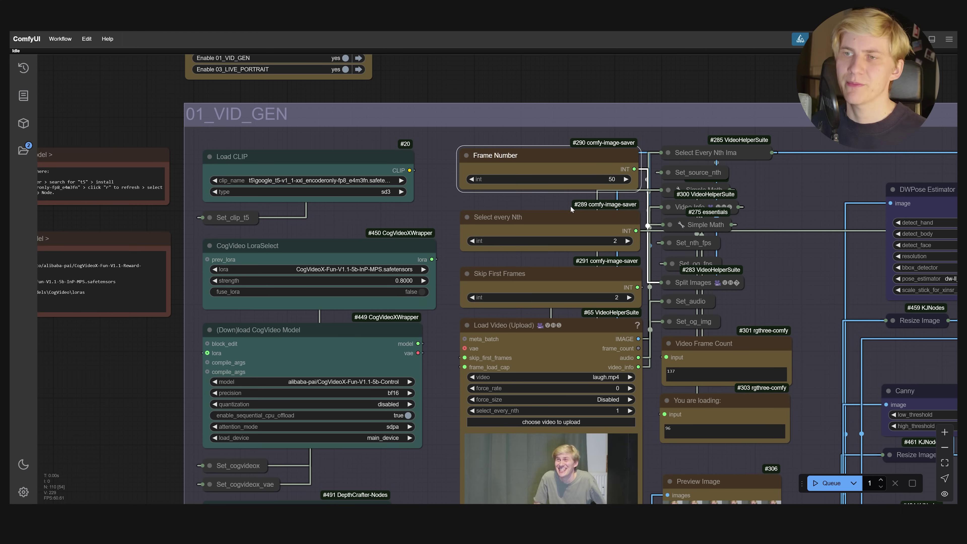
{"action": "scroll", "coordinate": [602, 206], "scroll_direction": "up", "scroll_amount": 3}
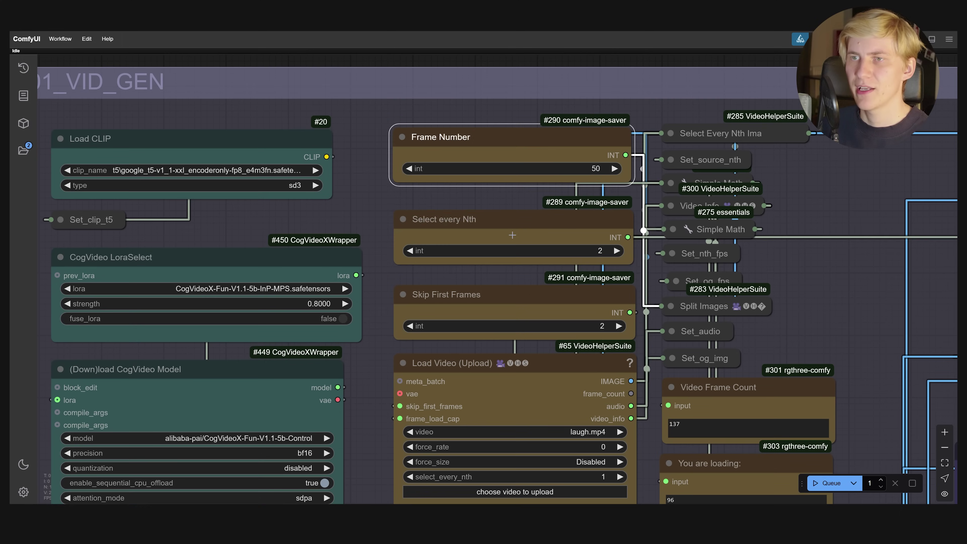
- Lower Skip First Frames to 0
{"action": "left_click", "coordinate": [494, 236]}
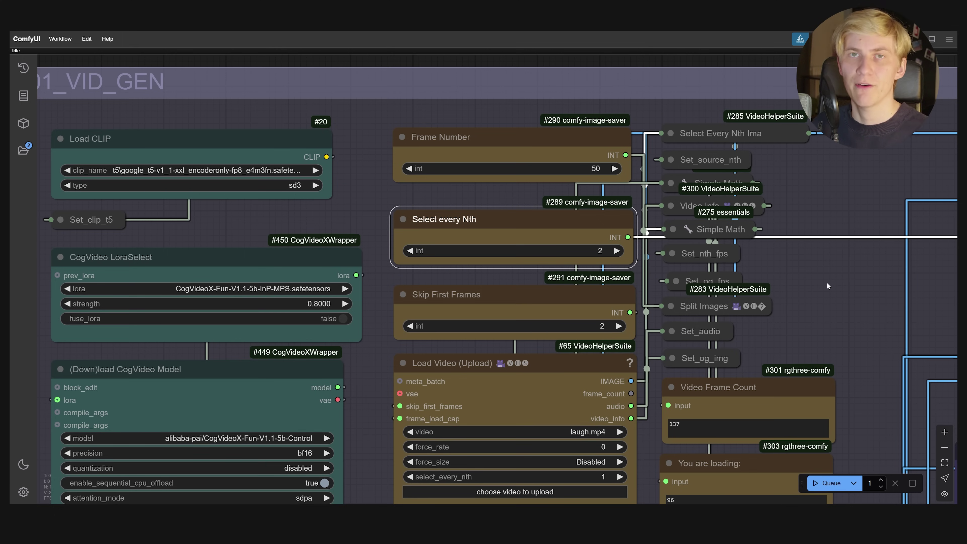
{"action": "scroll", "coordinate": [629, 215], "scroll_direction": "down", "scroll_amount": 3}
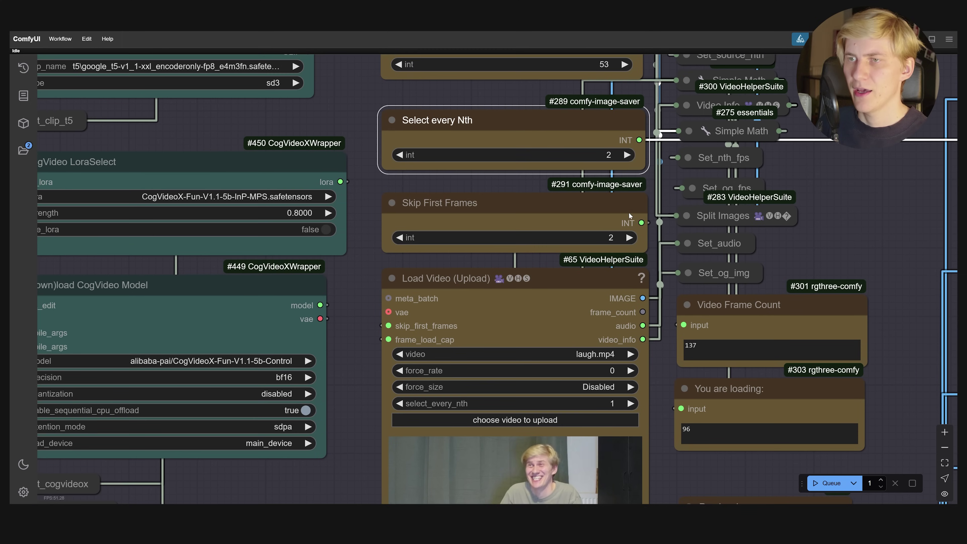
{"action": "left_click", "coordinate": [480, 198]}
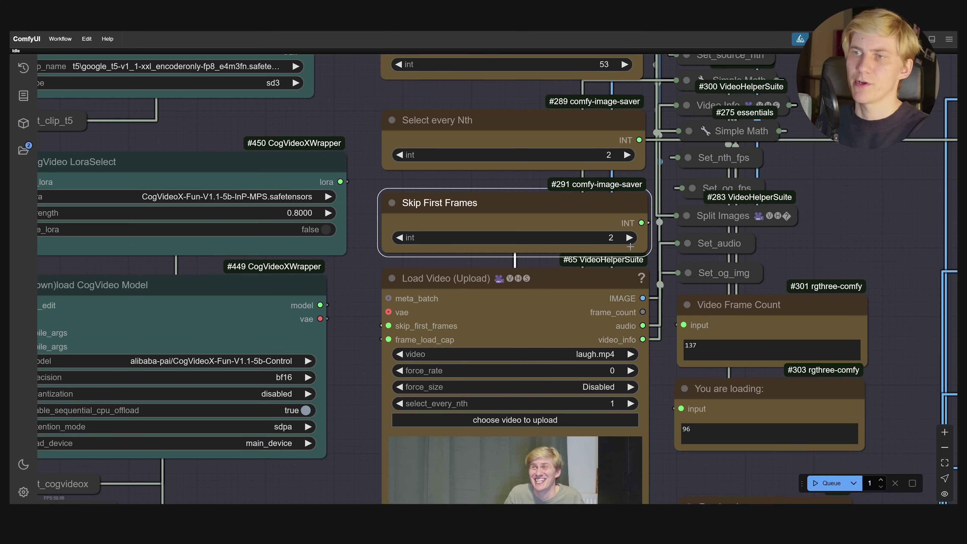
{"action": "left_click", "coordinate": [401, 237]}
{"action": "left_click", "coordinate": [401, 238]}
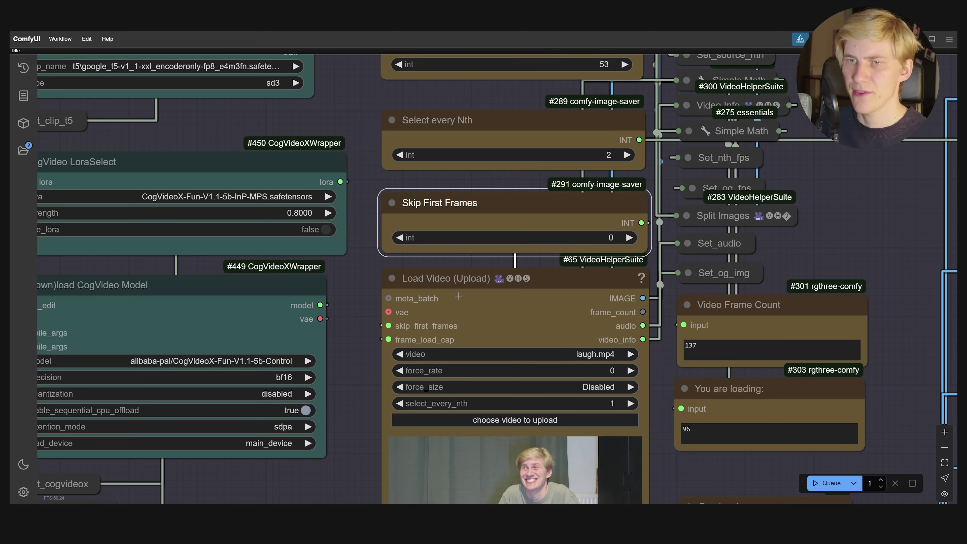
- Start a test render and cancel it immediately
{"action": "scroll", "coordinate": [460, 326], "scroll_direction": "down", "scroll_amount": 4}
{"action": "left_click", "coordinate": [818, 482]}
{"action": "left_click", "coordinate": [895, 483]}
- Check the loaded video's info and its Video Frame Count of 65
{"action": "scroll", "coordinate": [723, 347], "scroll_direction": "up", "scroll_amount": 5}
{"action": "left_click", "coordinate": [605, 288]}
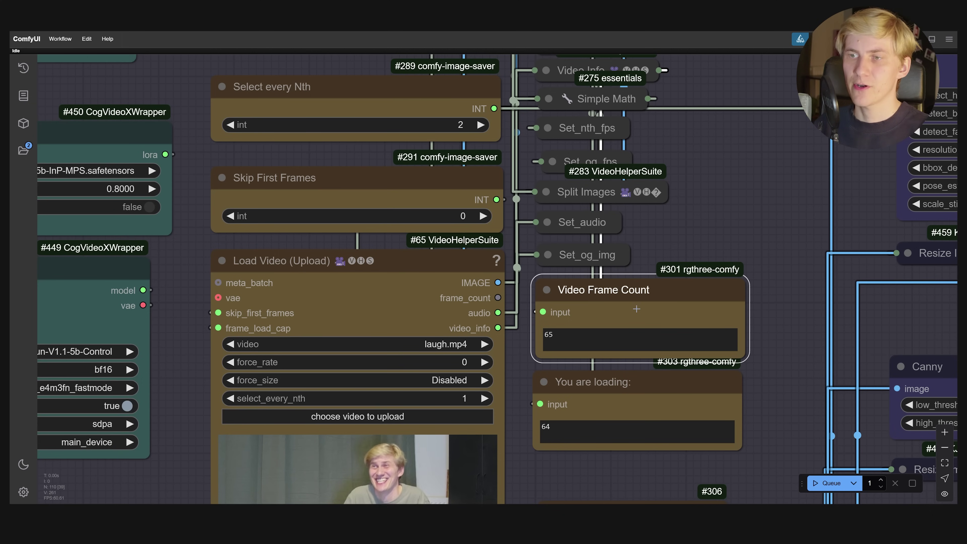
{"action": "left_click", "coordinate": [593, 418]}
{"action": "left_click", "coordinate": [626, 380]}
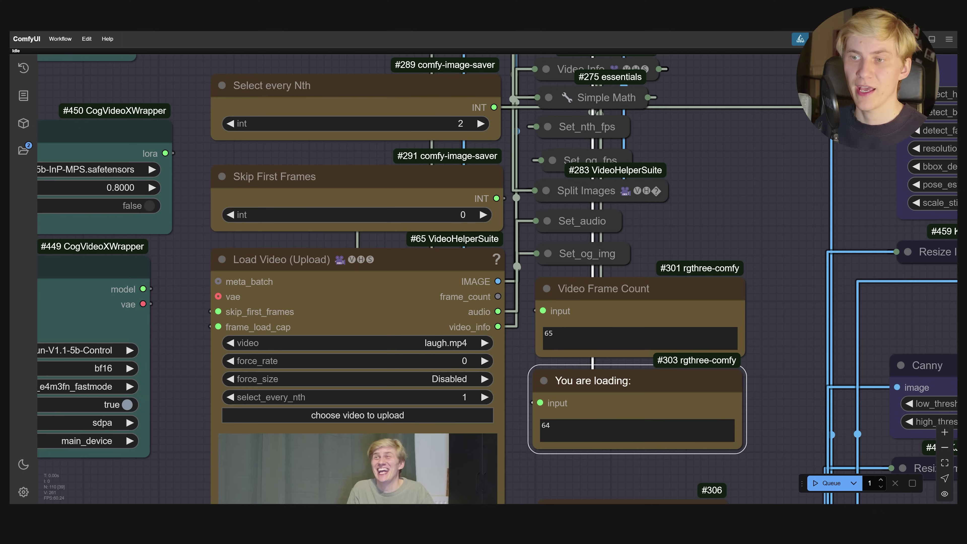
{"action": "left_click", "coordinate": [546, 327]}
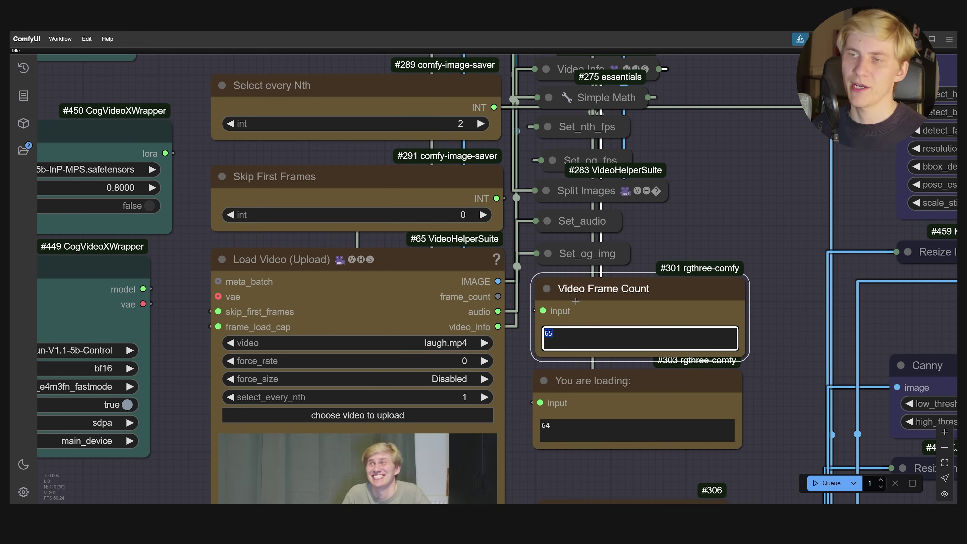
{"action": "left_click", "coordinate": [712, 228]}
{"action": "scroll", "coordinate": [749, 368], "scroll_direction": "down", "scroll_amount": 3}
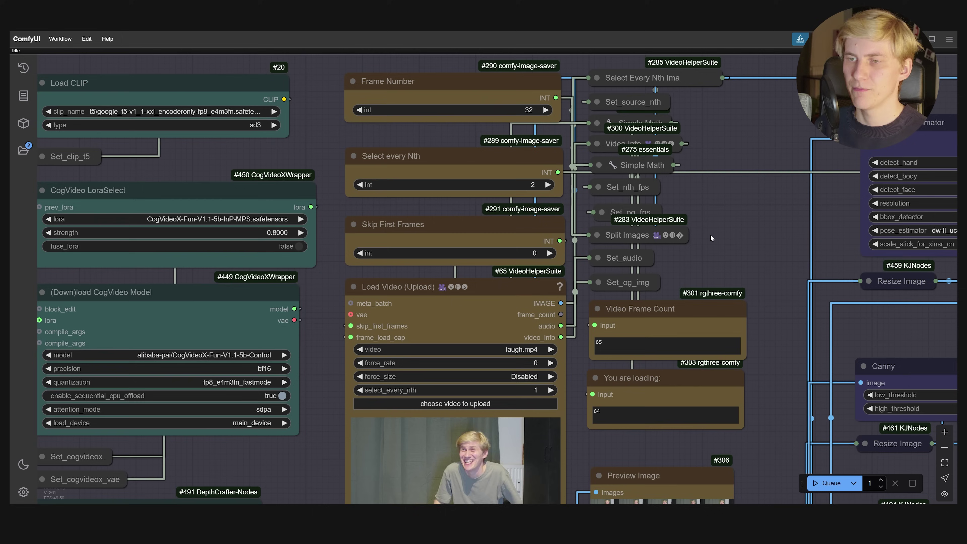
{"action": "left_click", "coordinate": [647, 377]}
{"action": "scroll", "coordinate": [633, 384], "scroll_direction": "up", "scroll_amount": 3}
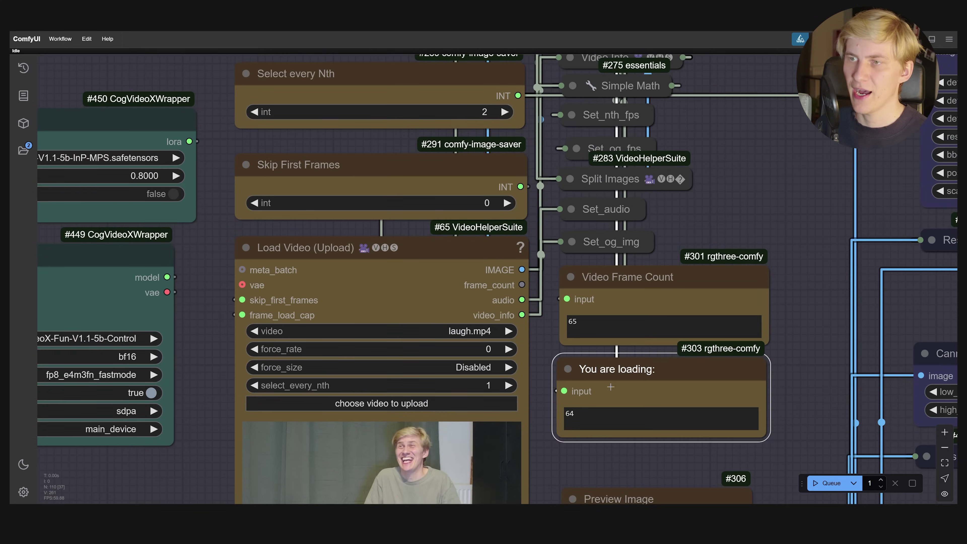
{"action": "scroll", "coordinate": [662, 293], "scroll_direction": "up", "scroll_amount": 5}
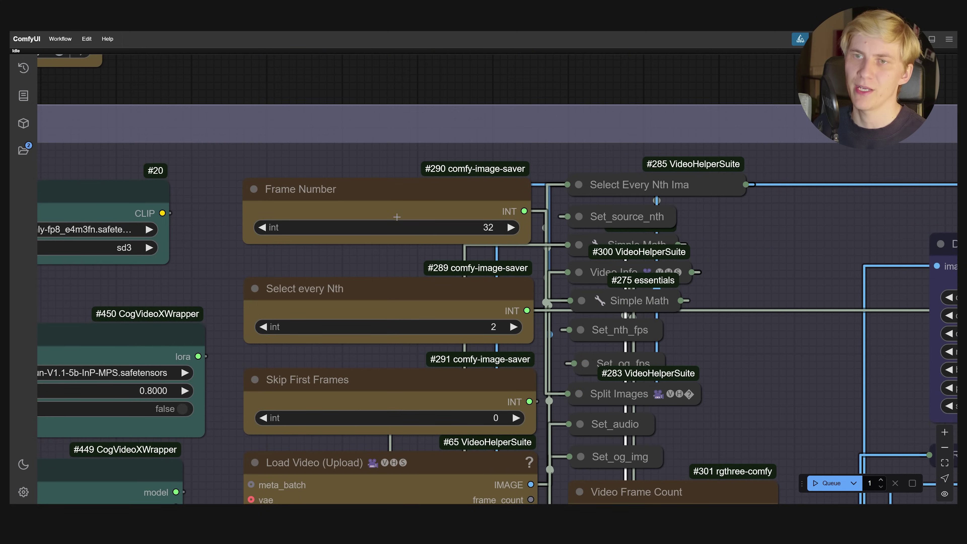
{"action": "scroll", "coordinate": [486, 227], "scroll_direction": "down", "scroll_amount": 5}
- Inspect the DWPose, Canny and DepthCrafter control branches and their resizers
{"action": "scroll", "coordinate": [510, 367], "scroll_direction": "up", "scroll_amount": 5}
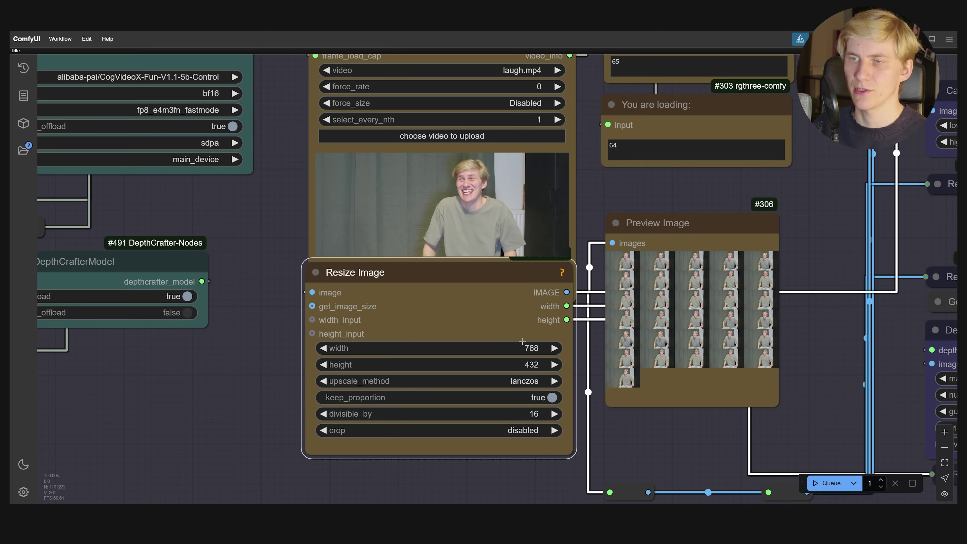
{"action": "scroll", "coordinate": [495, 470], "scroll_direction": "down", "scroll_amount": 7}
{"action": "left_click_drag", "start_coordinate": [654, 312], "coordinate": [418, 305]}
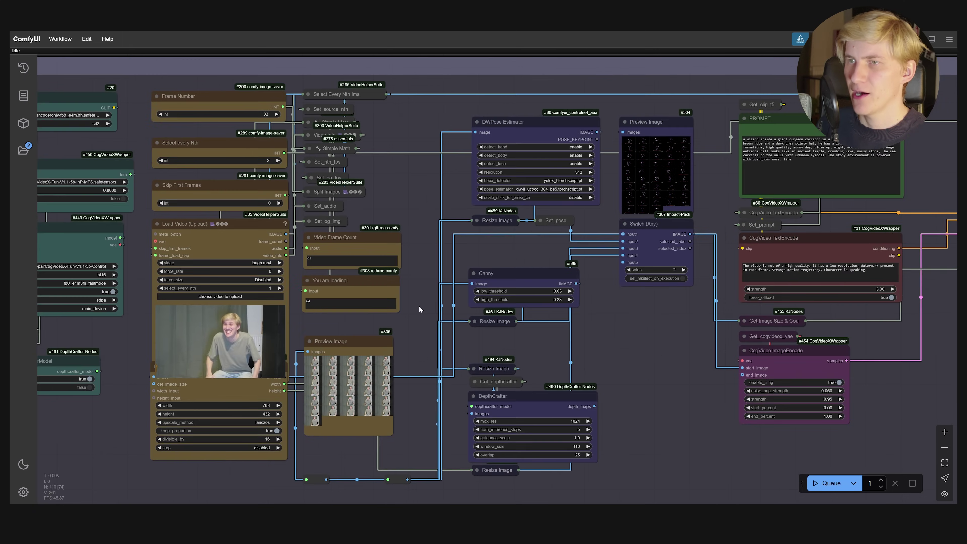
{"action": "left_click_drag", "start_coordinate": [628, 341], "coordinate": [619, 336]}
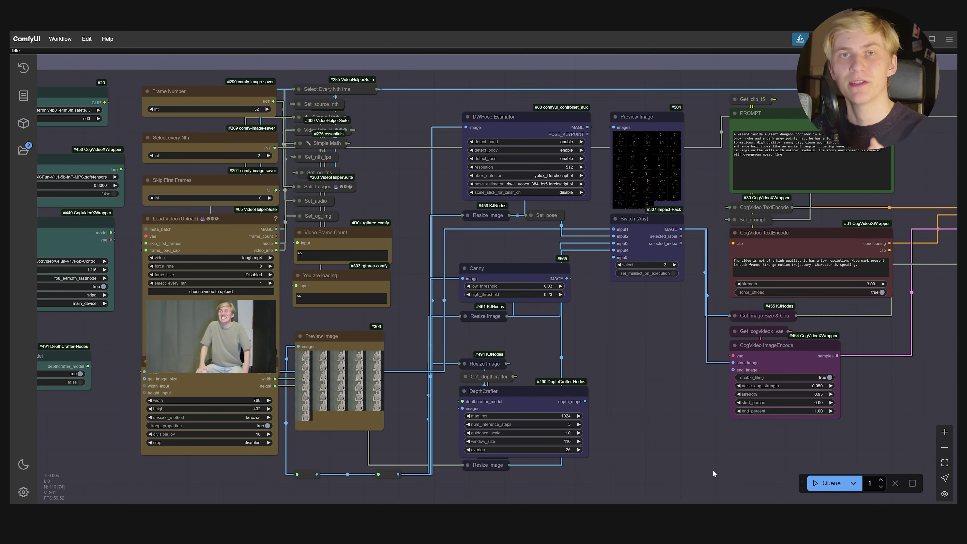
{"action": "scroll", "coordinate": [596, 371], "scroll_direction": "up", "scroll_amount": 1}
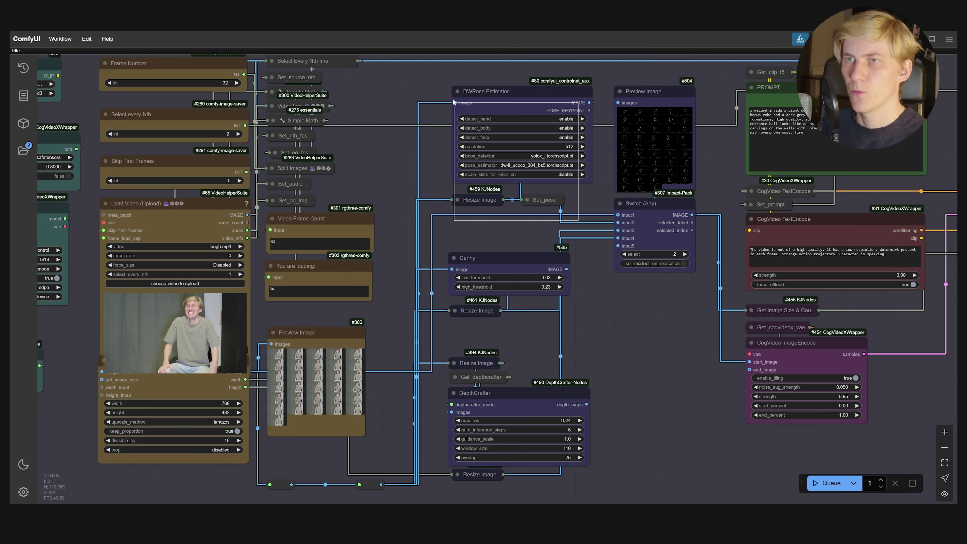
{"action": "left_click", "coordinate": [472, 91]}
{"action": "scroll", "coordinate": [525, 291], "scroll_direction": "up", "scroll_amount": 2}
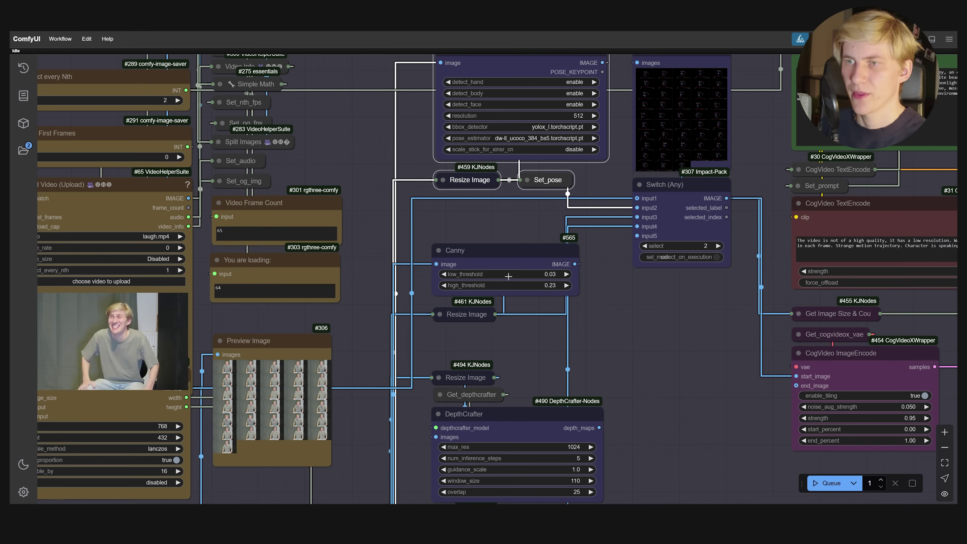
{"action": "left_click_drag", "start_coordinate": [519, 284], "coordinate": [428, 239]}
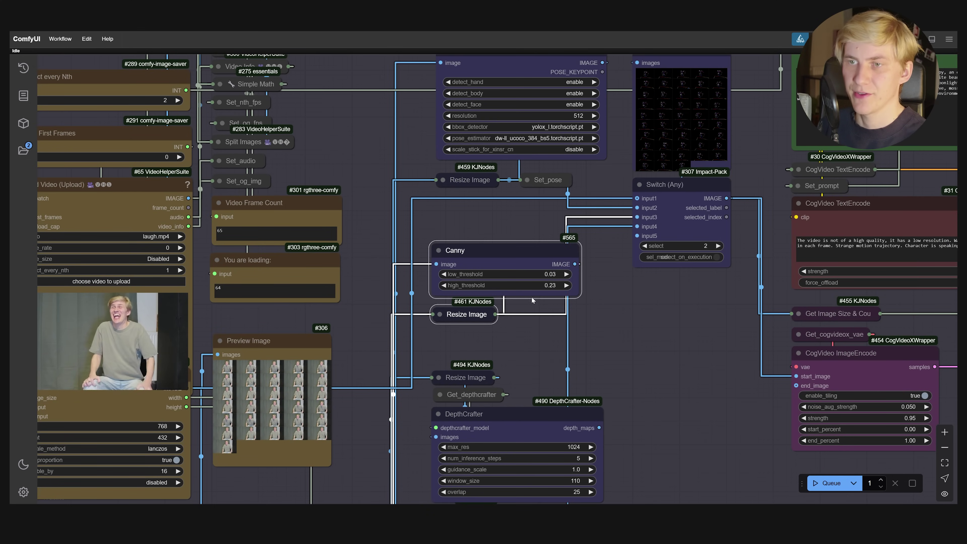
{"action": "scroll", "coordinate": [609, 328], "scroll_direction": "down", "scroll_amount": 3}
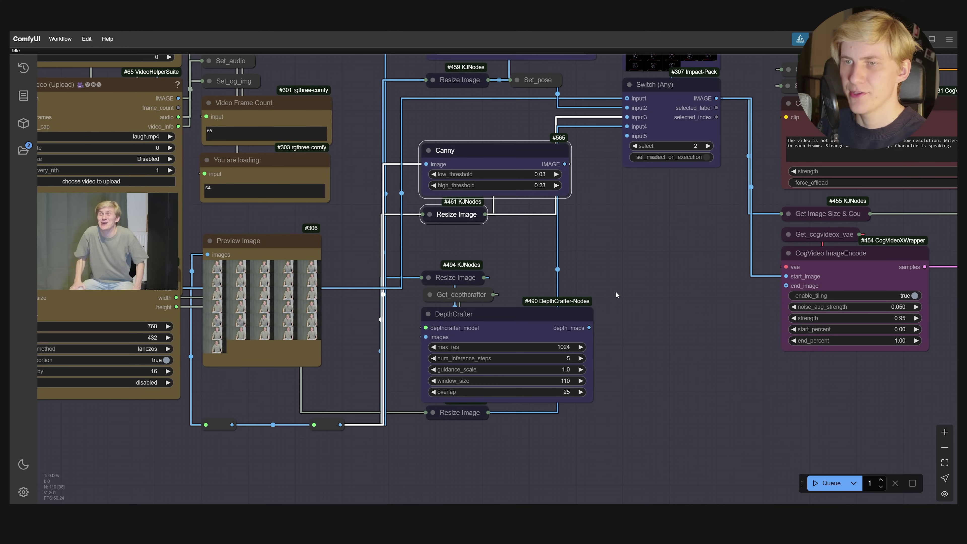
{"action": "left_click_drag", "start_coordinate": [640, 432], "coordinate": [420, 262]}
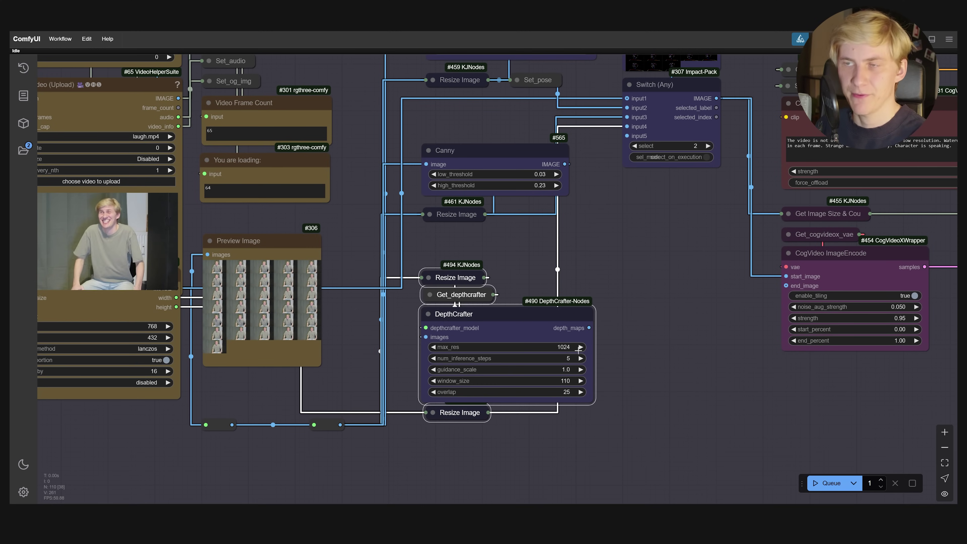
- Step the Switch (Any) select value up to 4
{"action": "scroll", "coordinate": [620, 247], "scroll_direction": "up", "scroll_amount": 4}
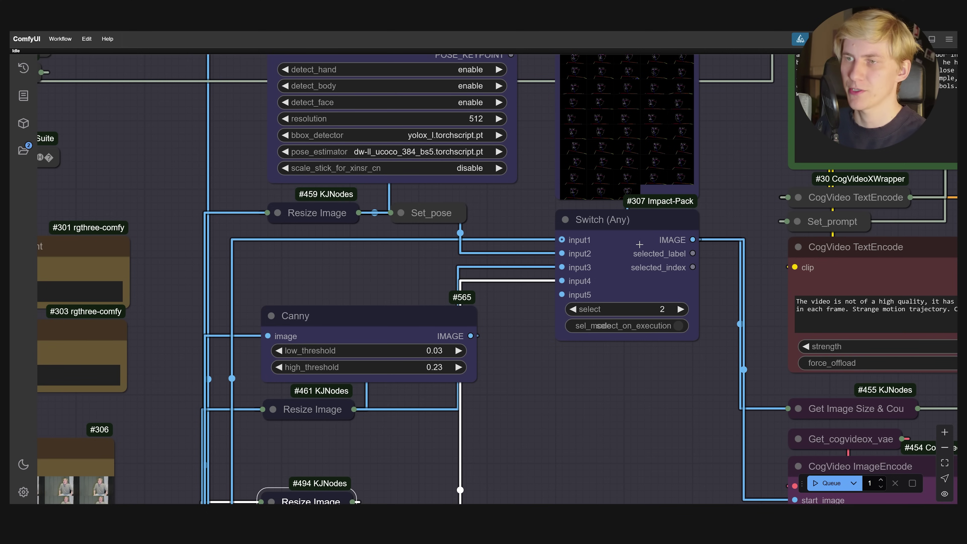
{"action": "scroll", "coordinate": [666, 317], "scroll_direction": "down", "scroll_amount": 5}
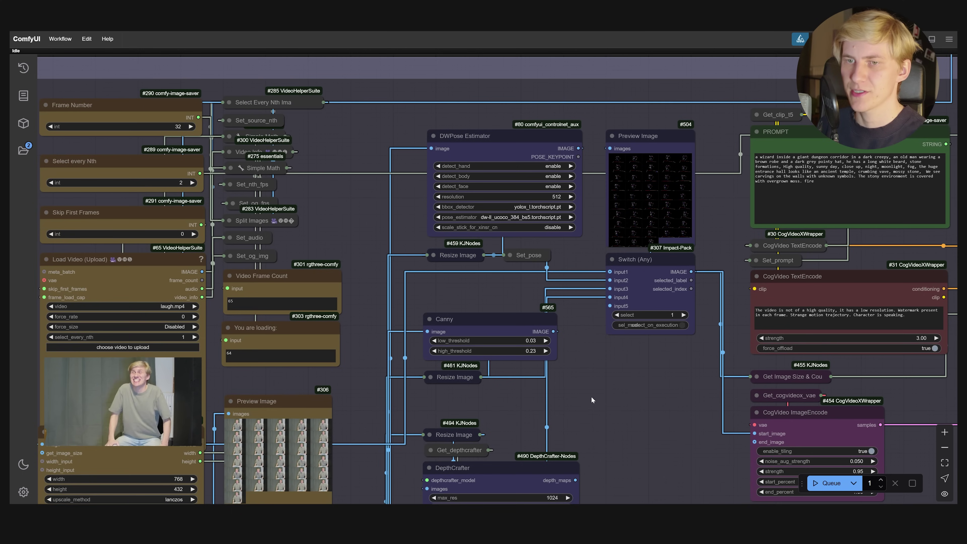
{"action": "scroll", "coordinate": [666, 368], "scroll_direction": "up", "scroll_amount": 4}
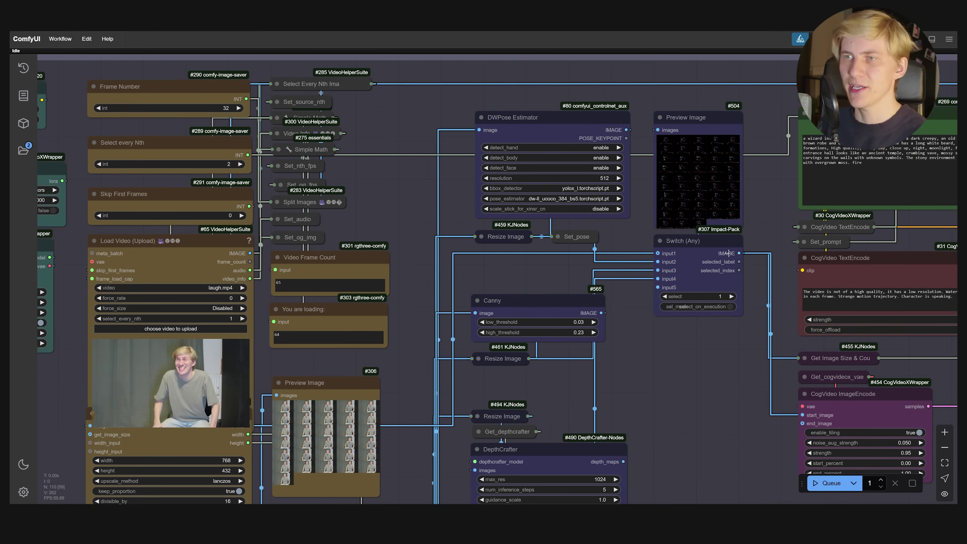
{"action": "scroll", "coordinate": [733, 239], "scroll_direction": "up", "scroll_amount": 3}
{"action": "left_click", "coordinate": [731, 296]}
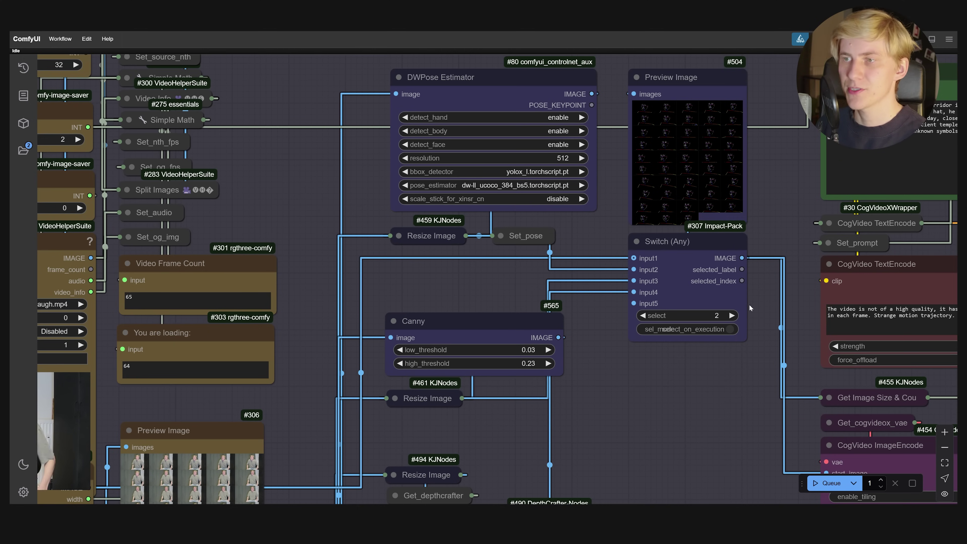
{"action": "scroll", "coordinate": [481, 359], "scroll_direction": "down", "scroll_amount": 5}
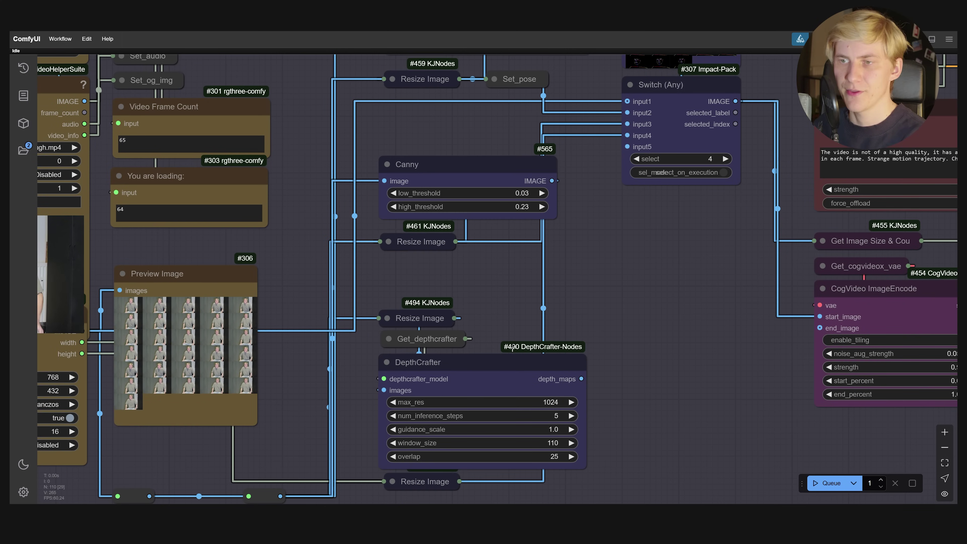
{"action": "scroll", "coordinate": [642, 322], "scroll_direction": "up", "scroll_amount": 4}
{"action": "scroll", "coordinate": [657, 378], "scroll_direction": "down", "scroll_amount": 5}
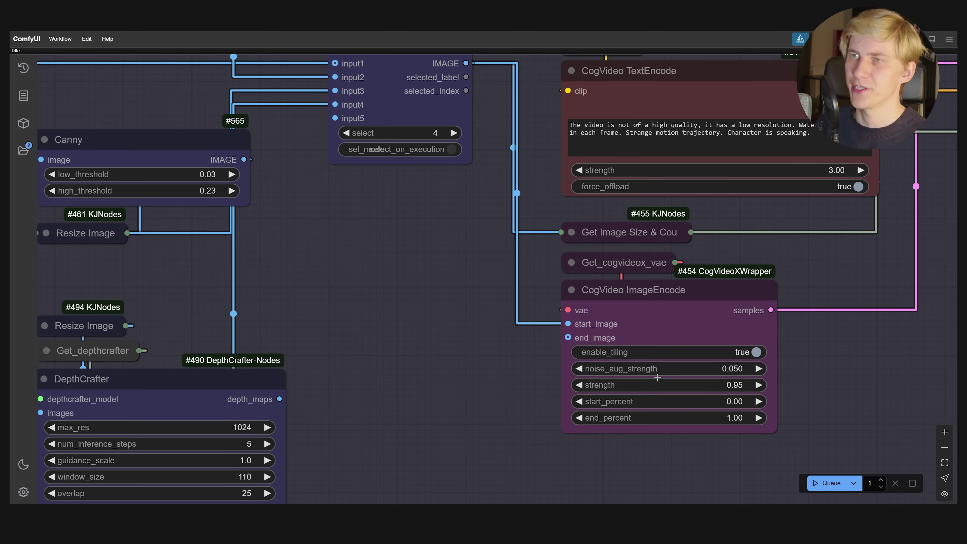
{"action": "scroll", "coordinate": [657, 378], "scroll_direction": "up", "scroll_amount": 6}
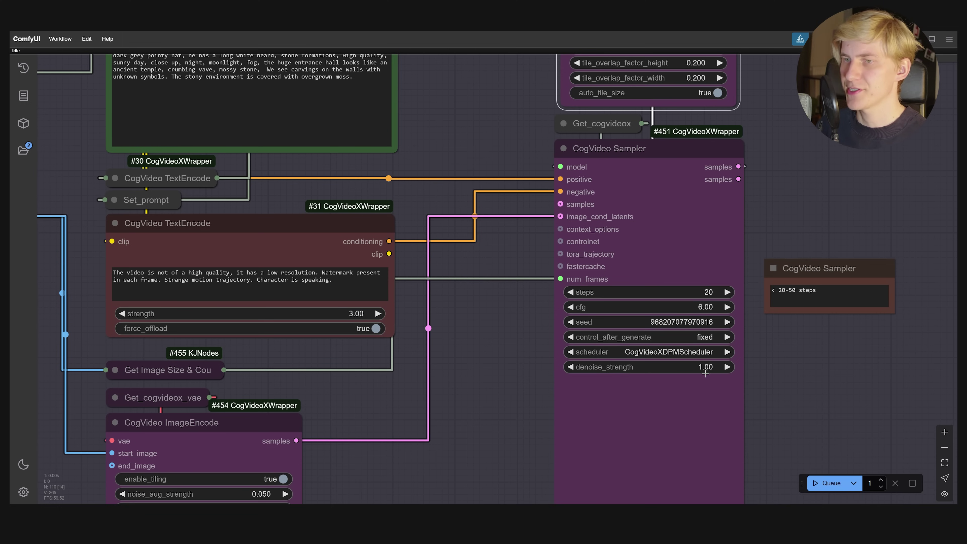
{"action": "left_click_drag", "start_coordinate": [817, 421], "coordinate": [750, 418]}
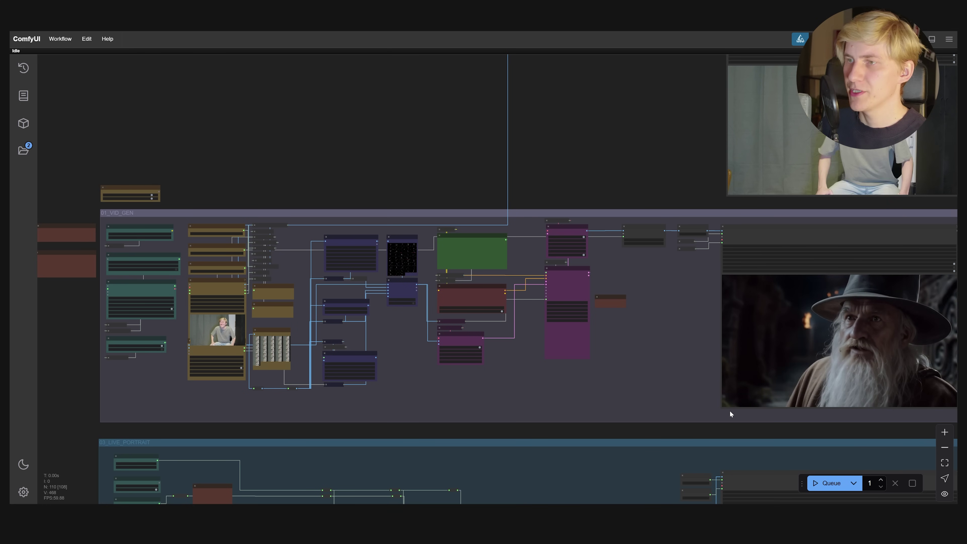
- Lower the Switch (Any) select value back to 2
{"action": "scroll", "coordinate": [414, 186], "scroll_direction": "up", "scroll_amount": 15}
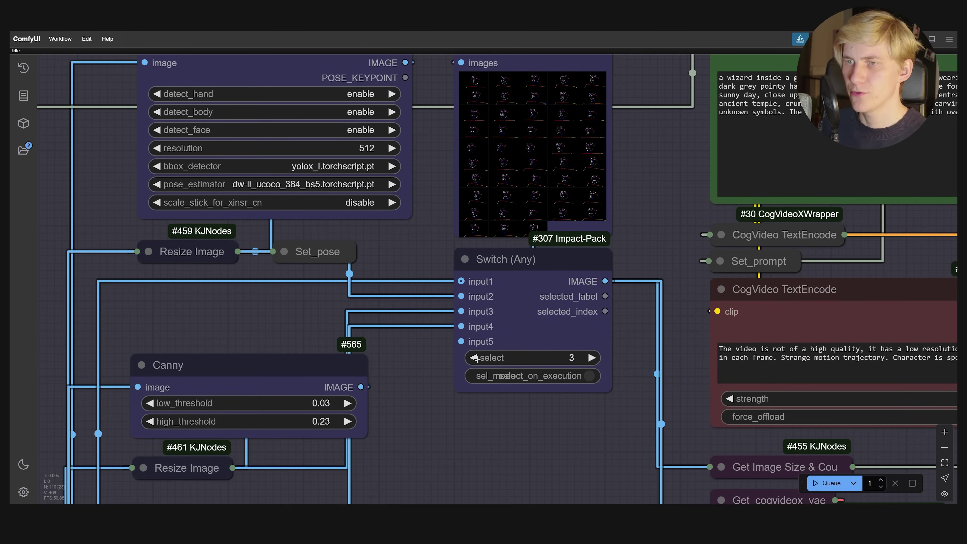
{"action": "left_click", "coordinate": [474, 357]}
{"action": "scroll", "coordinate": [475, 359], "scroll_direction": "down", "scroll_amount": 3}
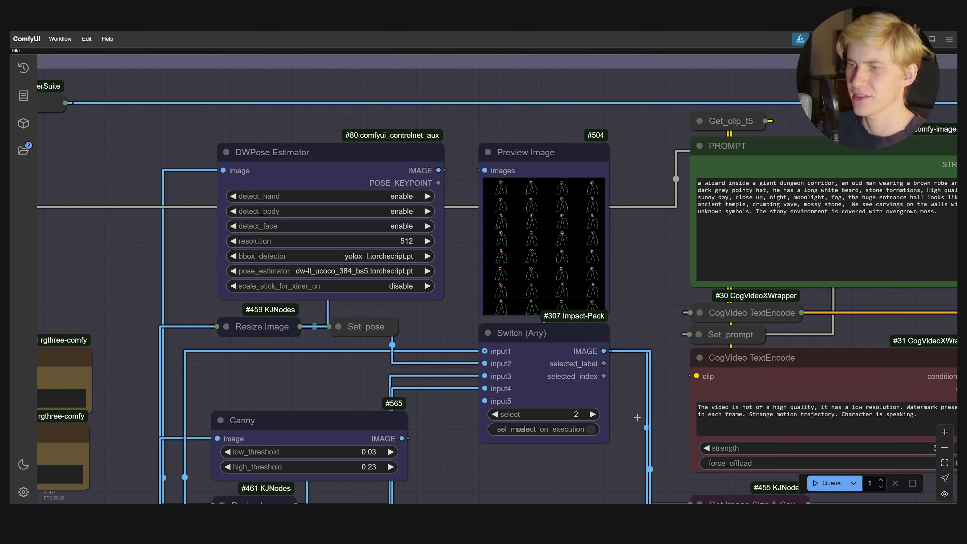
- Enlarge a pose-skeleton frame in the Preview Image node to check it
{"action": "left_click", "coordinate": [497, 193]}
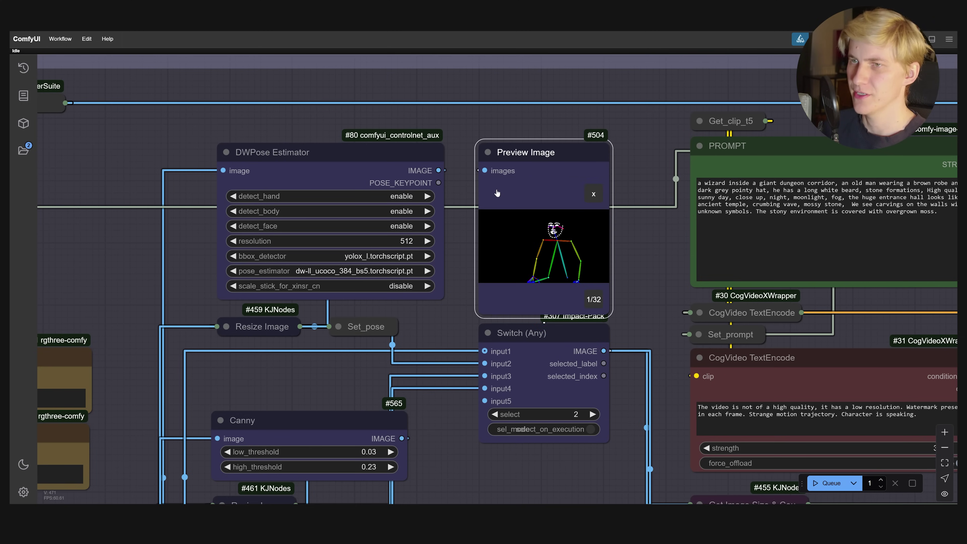
{"action": "scroll", "coordinate": [620, 274], "scroll_direction": "up", "scroll_amount": 5}
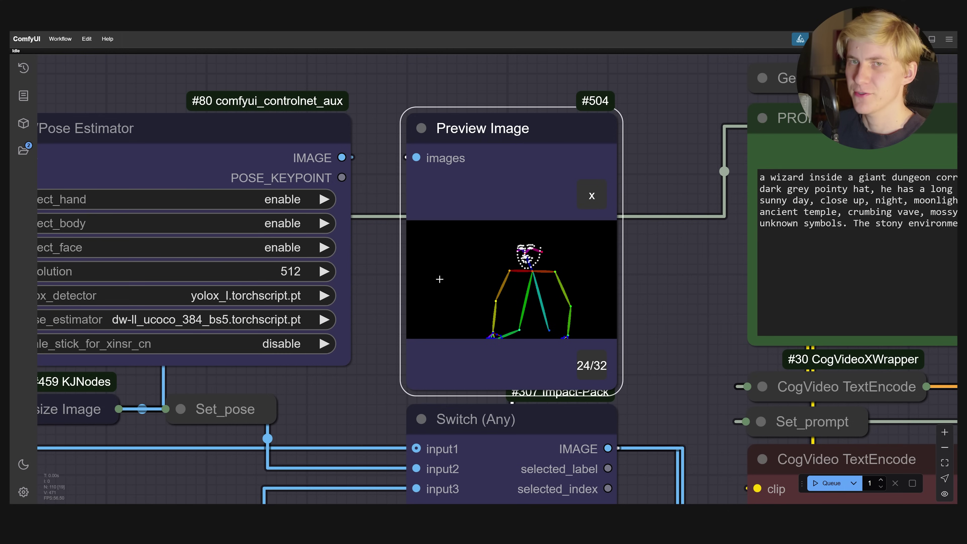
{"action": "left_click_drag", "start_coordinate": [438, 280], "coordinate": [646, 311]}
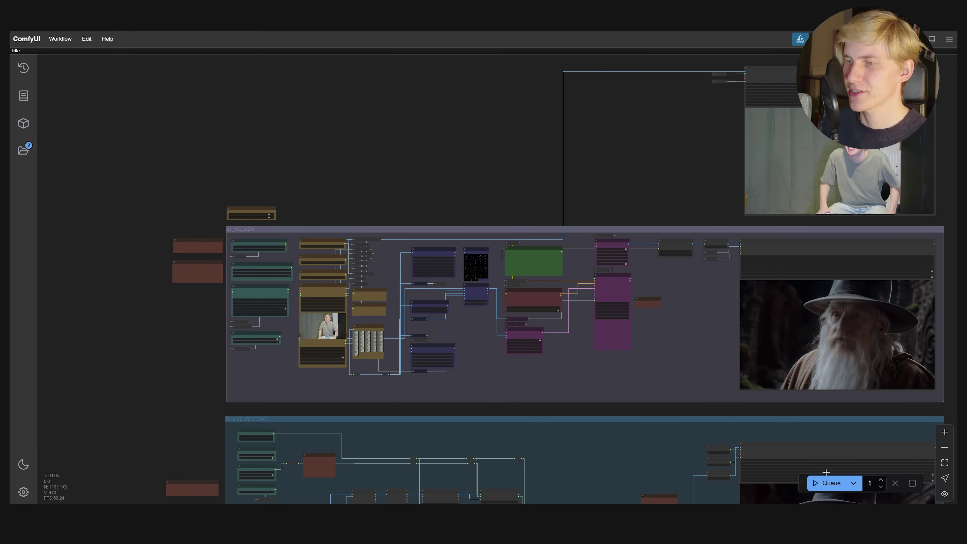
- Queue the render and view the new temple wizard video beside the source clip in Video Combine
{"action": "left_click", "coordinate": [824, 484]}
{"action": "scroll", "coordinate": [709, 429], "scroll_direction": "down", "scroll_amount": 5}
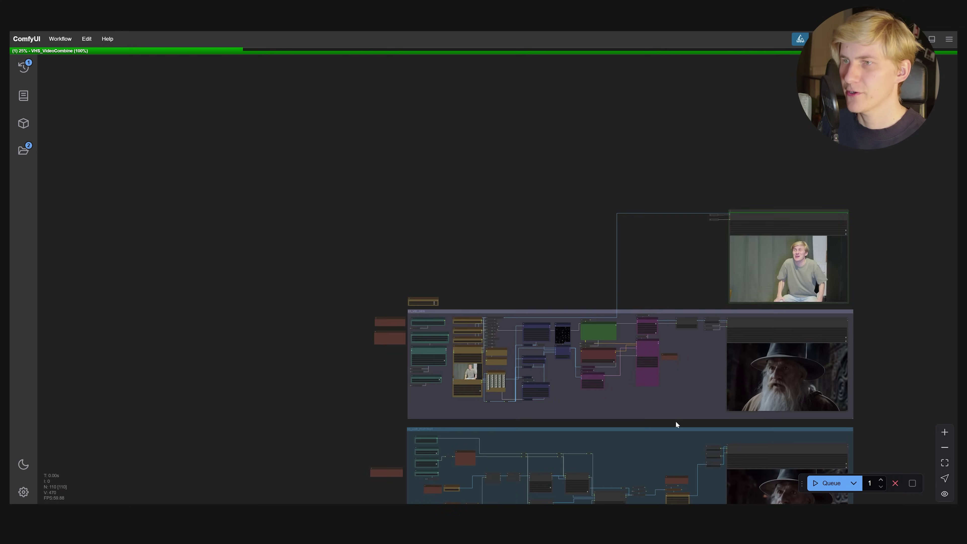
{"action": "left_click_drag", "start_coordinate": [911, 450], "coordinate": [804, 336]}
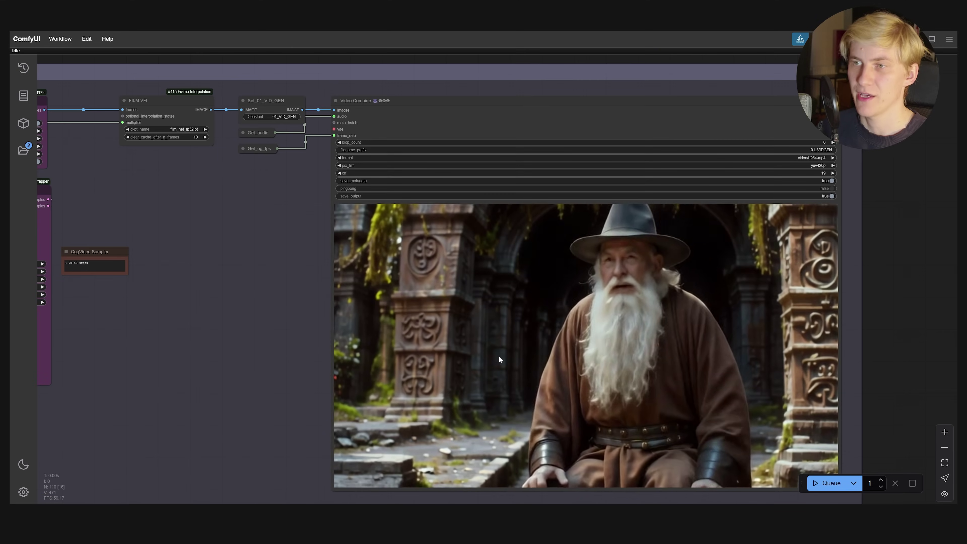
{"action": "scroll", "coordinate": [646, 262], "scroll_direction": "down", "scroll_amount": 5}
{"action": "left_click_drag", "start_coordinate": [765, 157], "coordinate": [772, 287]}
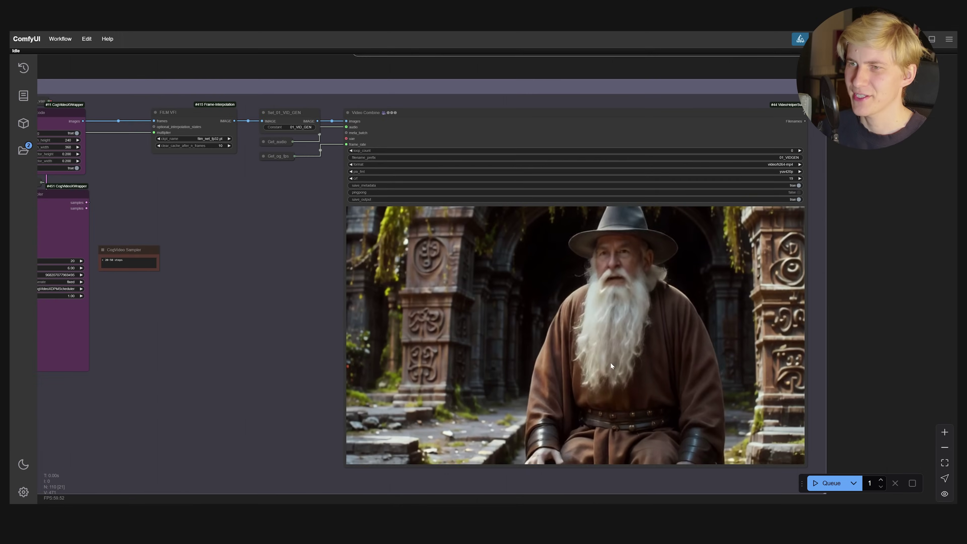
{"action": "scroll", "coordinate": [613, 370], "scroll_direction": "up", "scroll_amount": 5}
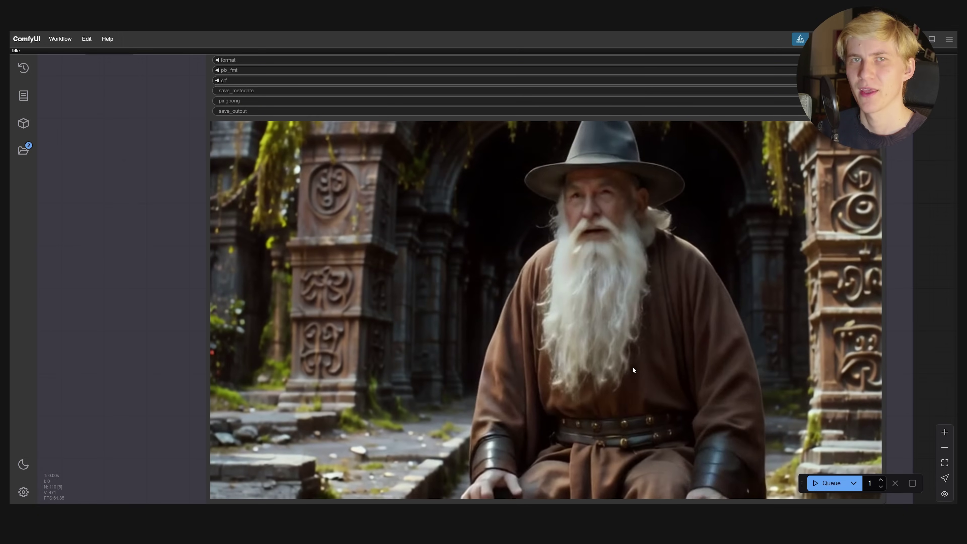
{"action": "scroll", "coordinate": [620, 361], "scroll_direction": "down", "scroll_amount": 5}
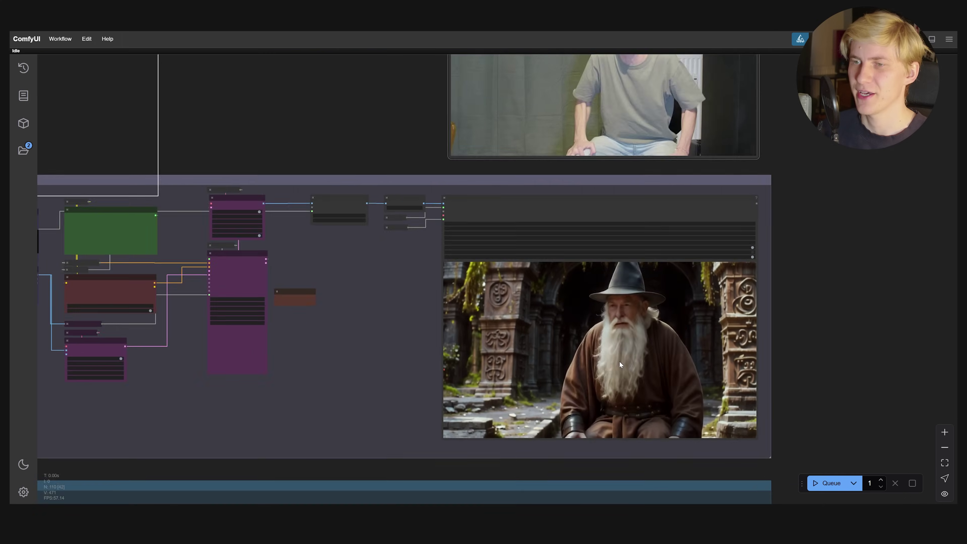
{"action": "left_click_drag", "start_coordinate": [574, 265], "coordinate": [583, 269]}
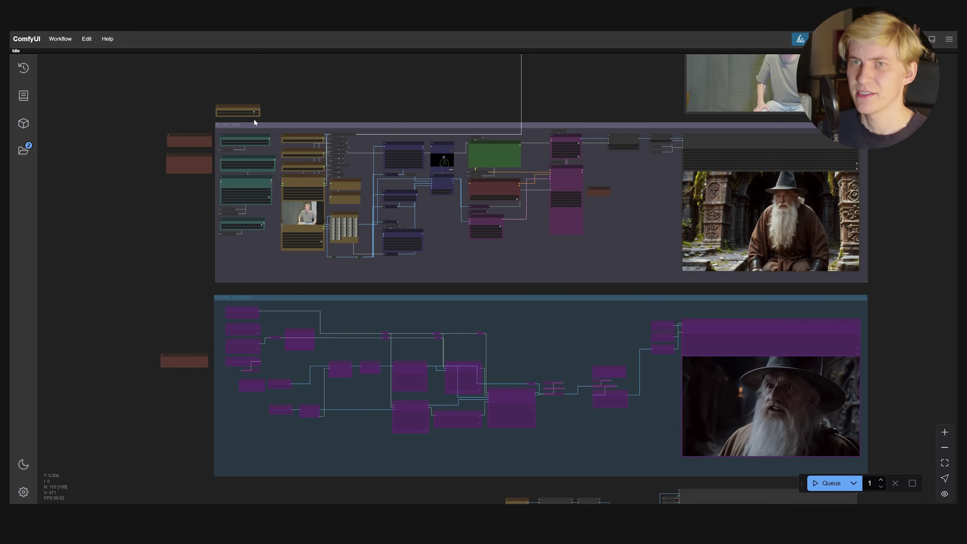
{"action": "key", "text": "ctrl+b"}
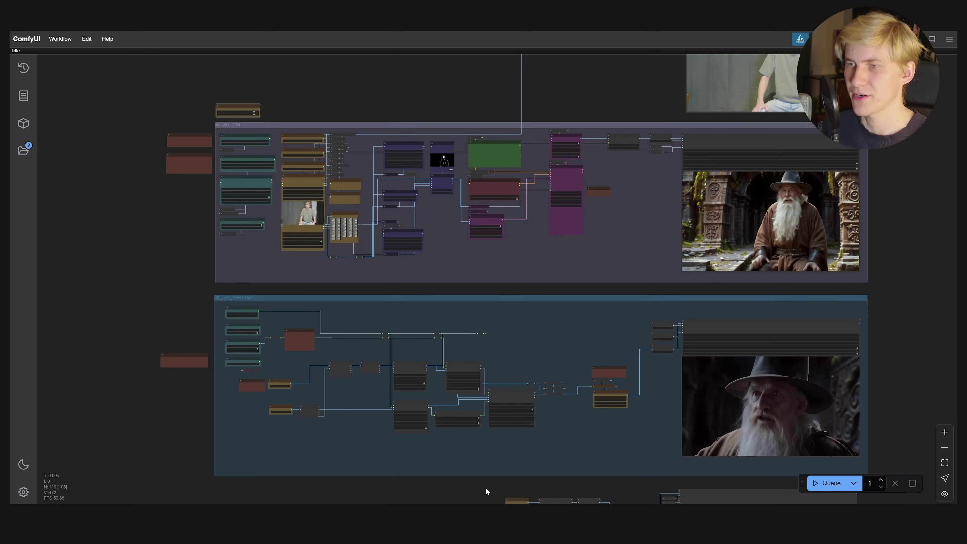
{"action": "scroll", "coordinate": [337, 416], "scroll_direction": "up", "scroll_amount": 5}
{"action": "scroll", "coordinate": [249, 323], "scroll_direction": "down", "scroll_amount": 3}
{"action": "scroll", "coordinate": [291, 335], "scroll_direction": "up", "scroll_amount": 3}
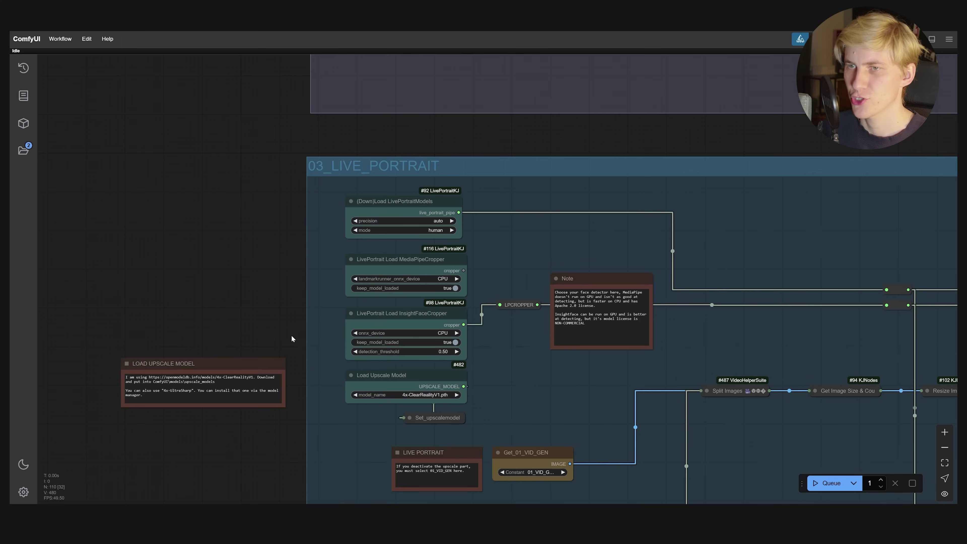
{"action": "scroll", "coordinate": [370, 371], "scroll_direction": "up", "scroll_amount": 2}
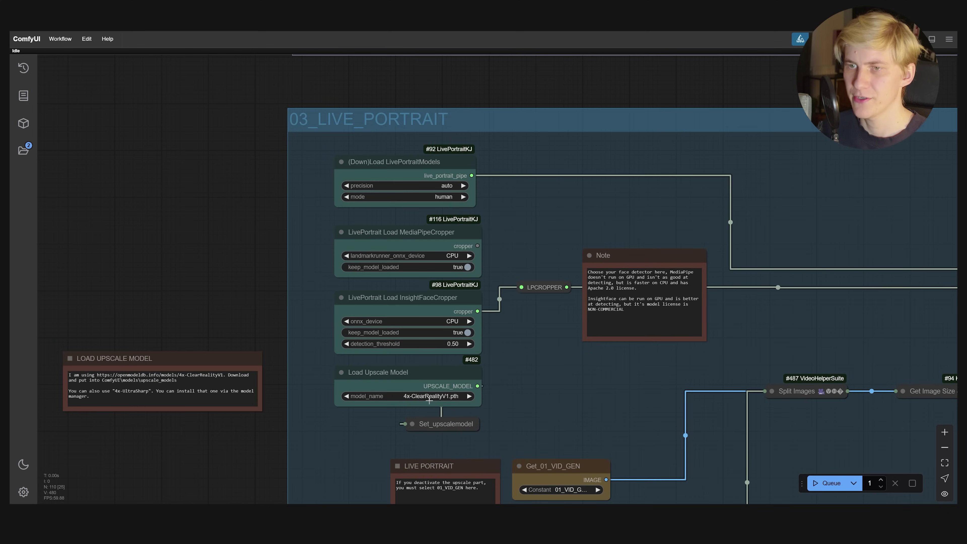
{"action": "scroll", "coordinate": [429, 400], "scroll_direction": "up", "scroll_amount": 3}
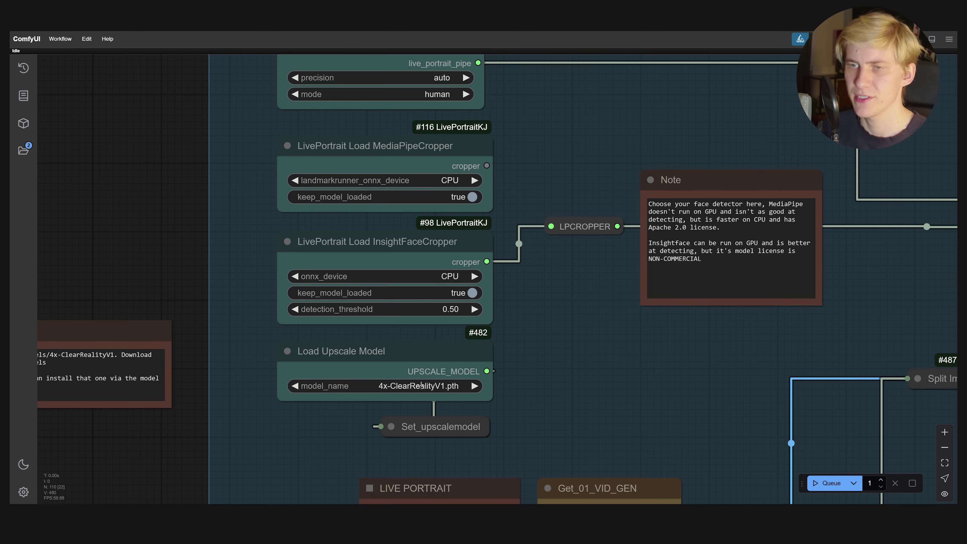
{"action": "left_click_drag", "start_coordinate": [500, 335], "coordinate": [502, 188]}
{"action": "scroll", "coordinate": [502, 189], "scroll_direction": "down", "scroll_amount": 2}
{"action": "scroll", "coordinate": [556, 245], "scroll_direction": "down", "scroll_amount": 2}
{"action": "scroll", "coordinate": [471, 274], "scroll_direction": "down", "scroll_amount": 4}
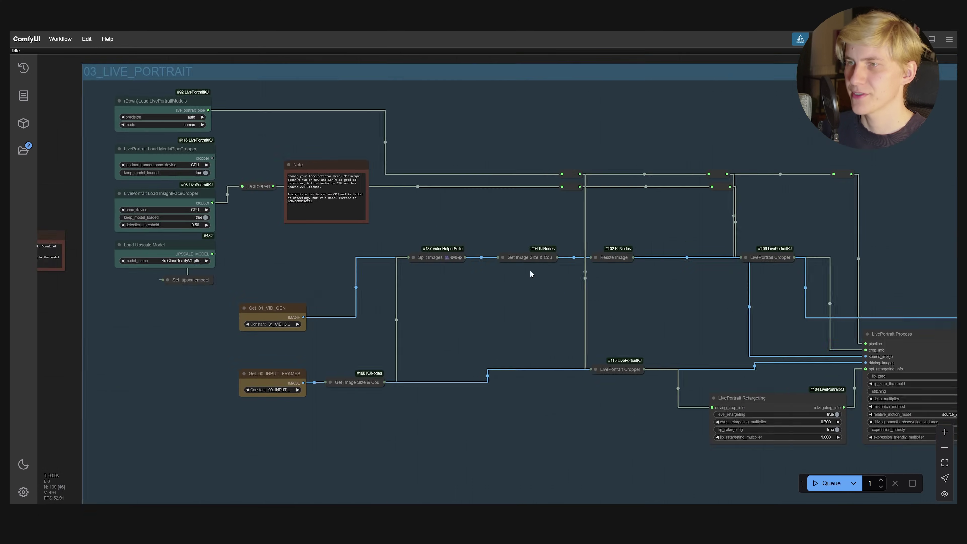
{"action": "scroll", "coordinate": [499, 255], "scroll_direction": "up", "scroll_amount": 6}
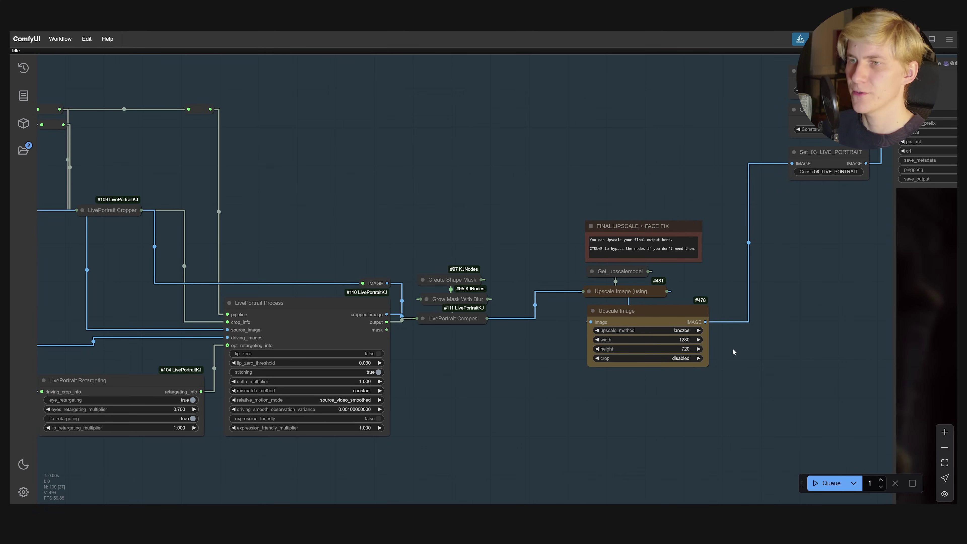
{"action": "scroll", "coordinate": [742, 348], "scroll_direction": "up", "scroll_amount": 2}
{"action": "left_click_drag", "start_coordinate": [704, 289], "coordinate": [676, 303]}
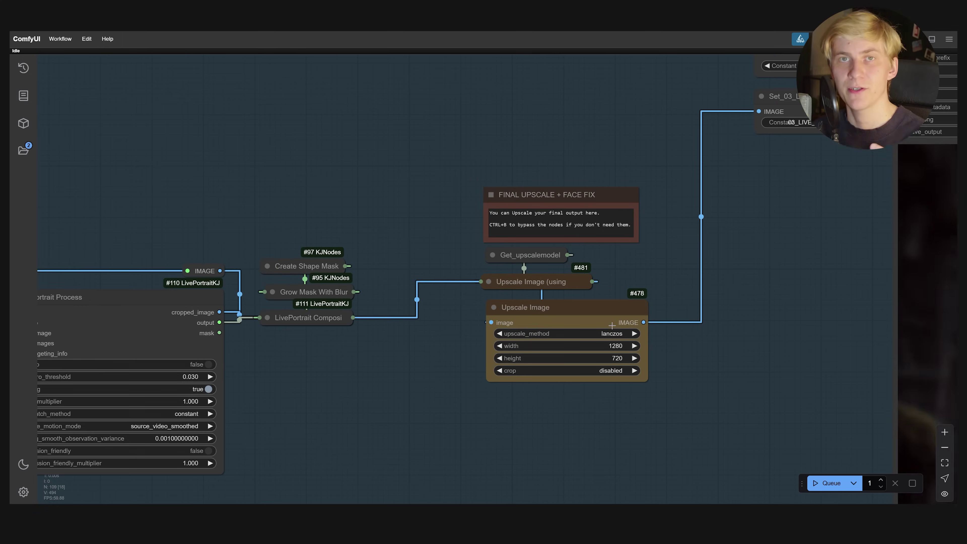
{"action": "scroll", "coordinate": [613, 341], "scroll_direction": "up", "scroll_amount": 2}
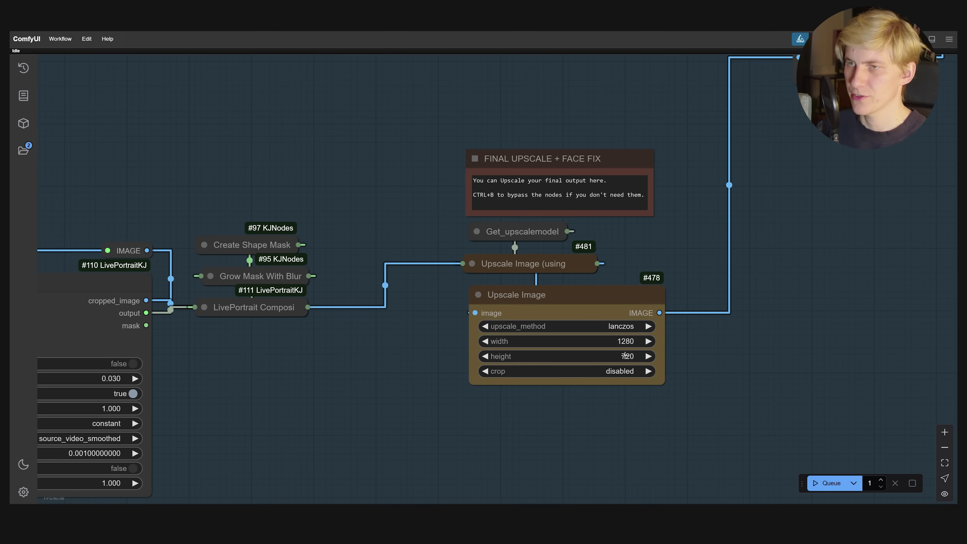
{"action": "left_click_drag", "start_coordinate": [676, 441], "coordinate": [462, 148]}
{"action": "key", "text": "ctrl+b"}
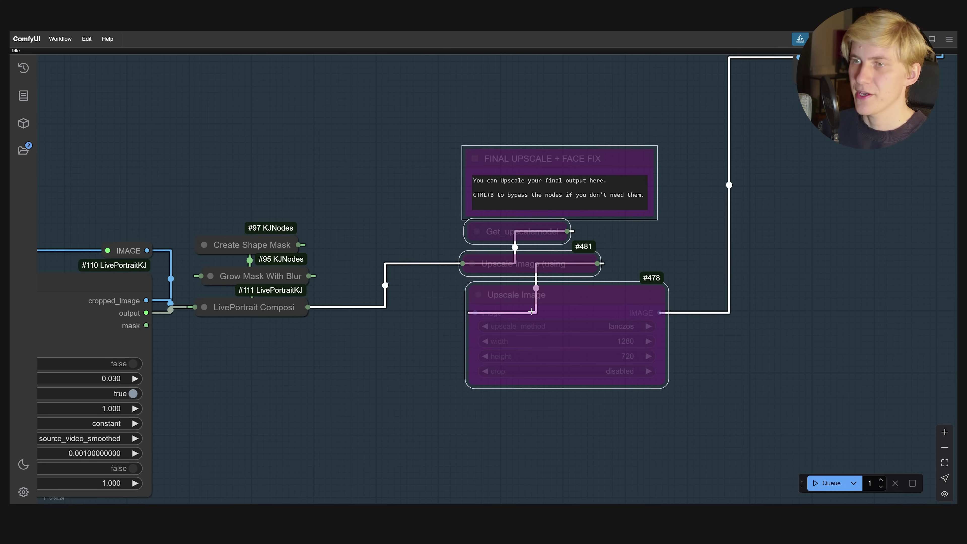
{"action": "key", "text": "ctrl+b"}
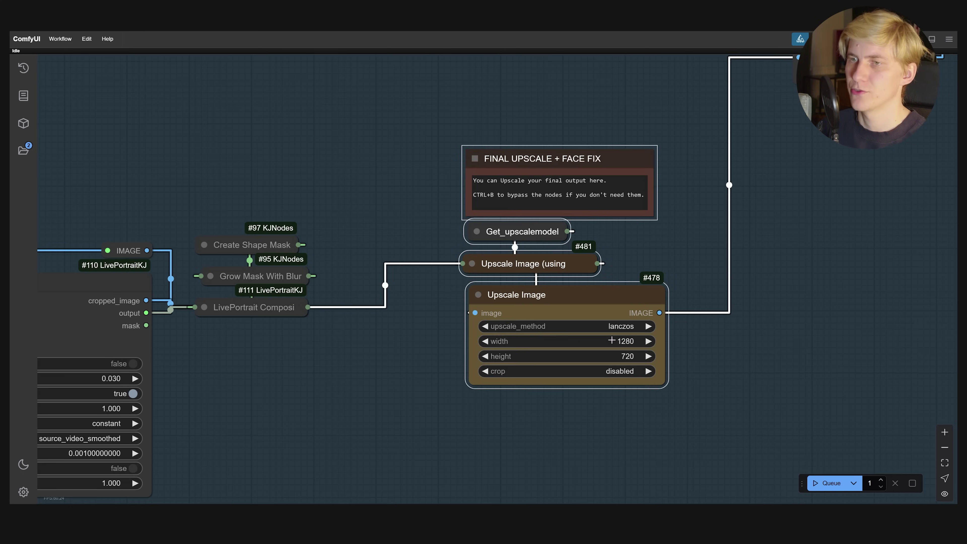
{"action": "scroll", "coordinate": [701, 357], "scroll_direction": "down", "scroll_amount": 15}
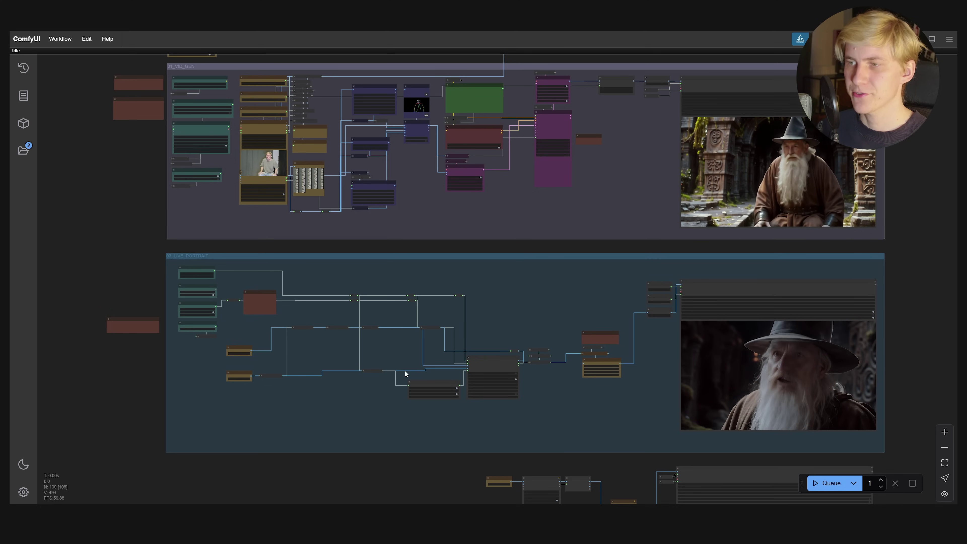
- Queue the full workflow and look over each group's Video Combine wizard previews
{"action": "left_click", "coordinate": [823, 483]}
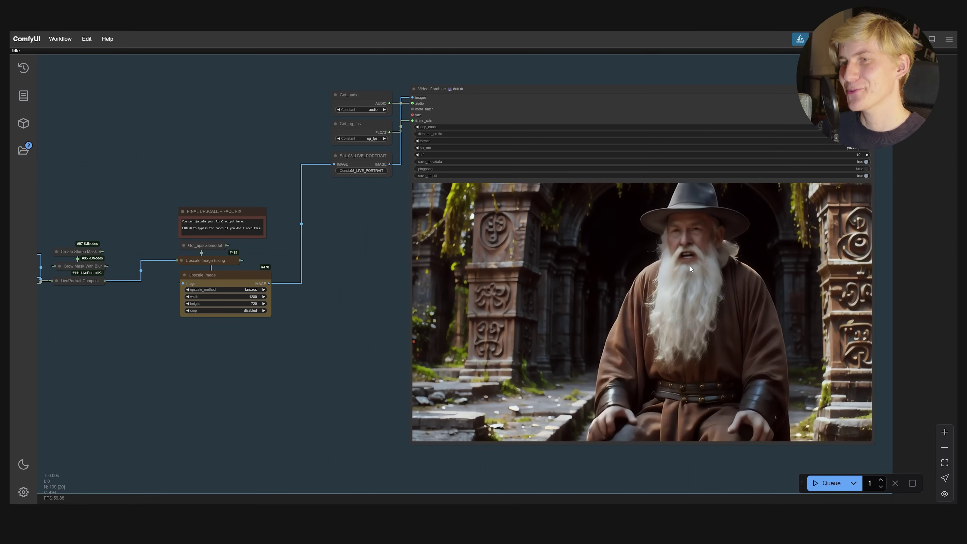
{"action": "scroll", "coordinate": [713, 244], "scroll_direction": "down", "scroll_amount": 12}
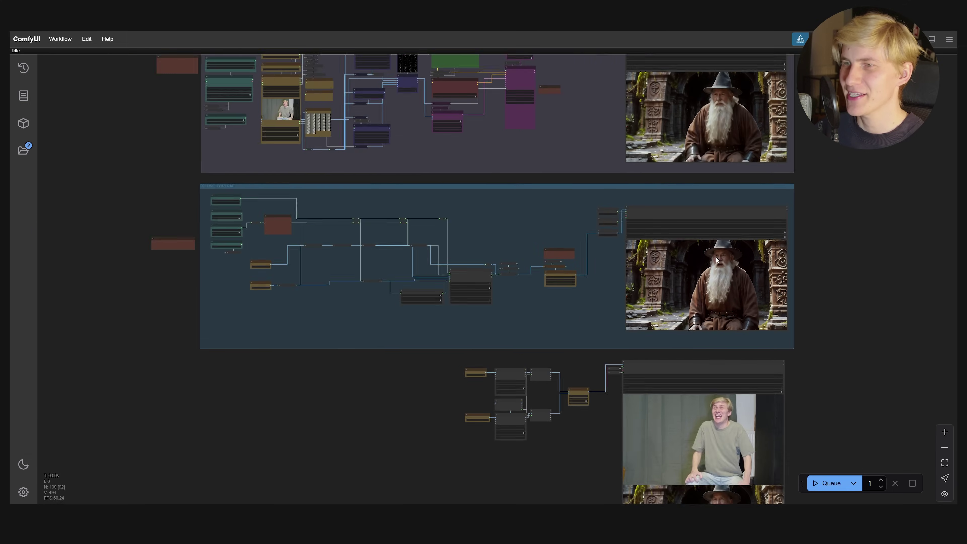
{"action": "scroll", "coordinate": [707, 425], "scroll_direction": "up", "scroll_amount": 10}
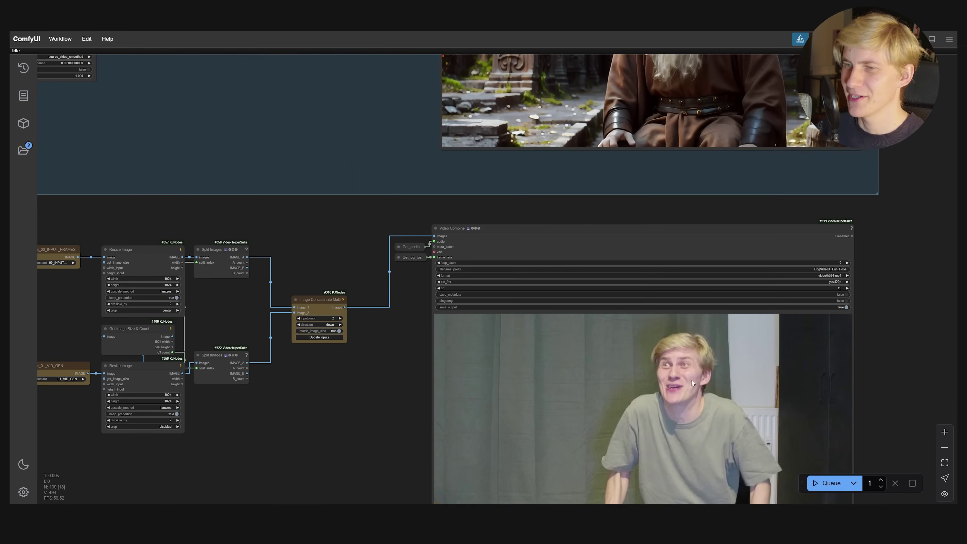
{"action": "scroll", "coordinate": [690, 364], "scroll_direction": "down", "scroll_amount": 10}
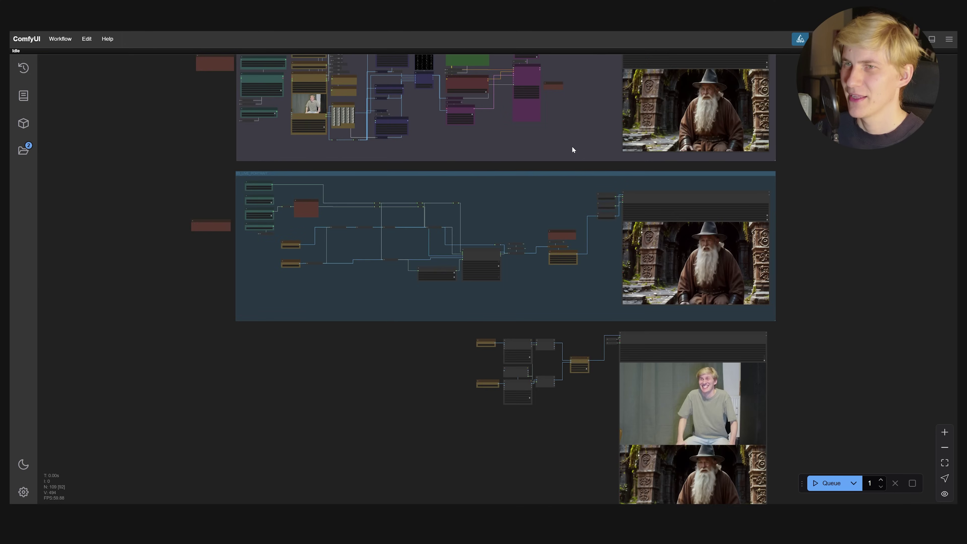
{"action": "scroll", "coordinate": [491, 266], "scroll_direction": "up", "scroll_amount": 15}
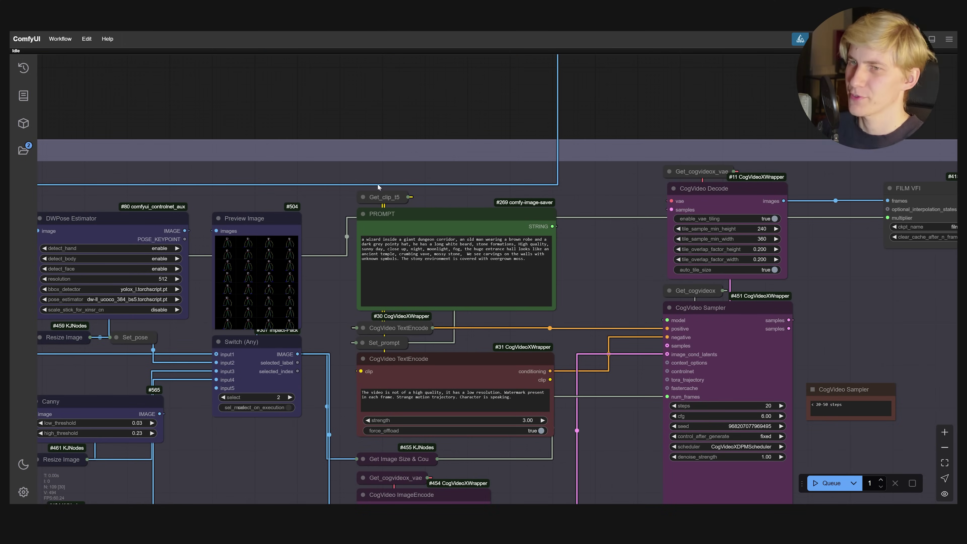
{"action": "scroll", "coordinate": [404, 210], "scroll_direction": "up", "scroll_amount": 8}
- Begin editing the PROMPT, typing 'la' before the word wizard
{"action": "left_click", "coordinate": [635, 266]}
{"action": "left_click", "coordinate": [326, 273]}
{"action": "type", "text": "la"}
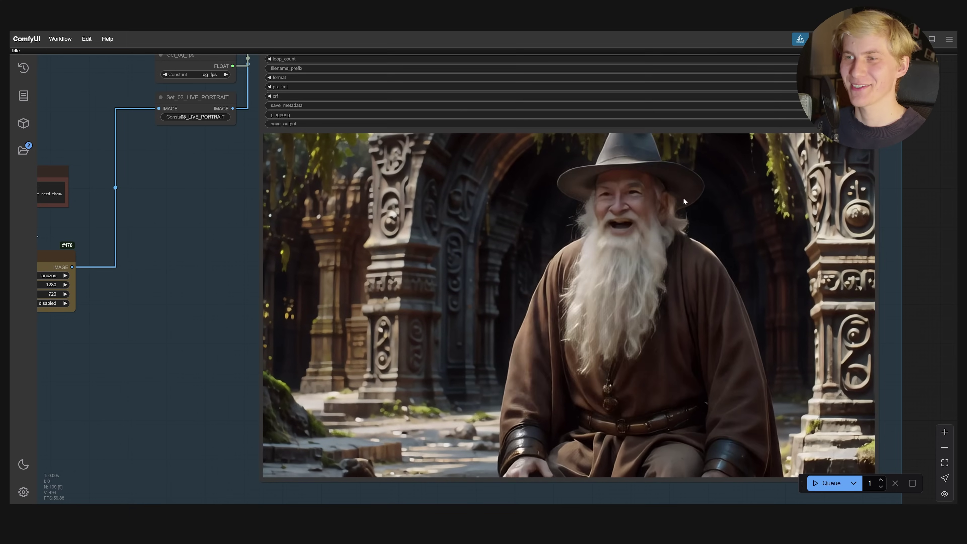
{"action": "scroll", "coordinate": [683, 198], "scroll_direction": "down", "scroll_amount": 3}
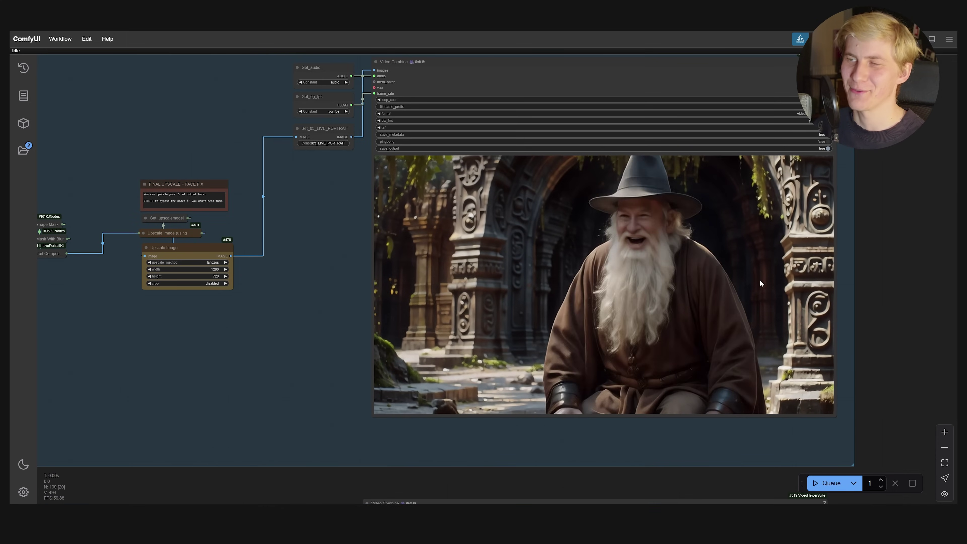
{"action": "scroll", "coordinate": [704, 350], "scroll_direction": "down", "scroll_amount": 10}
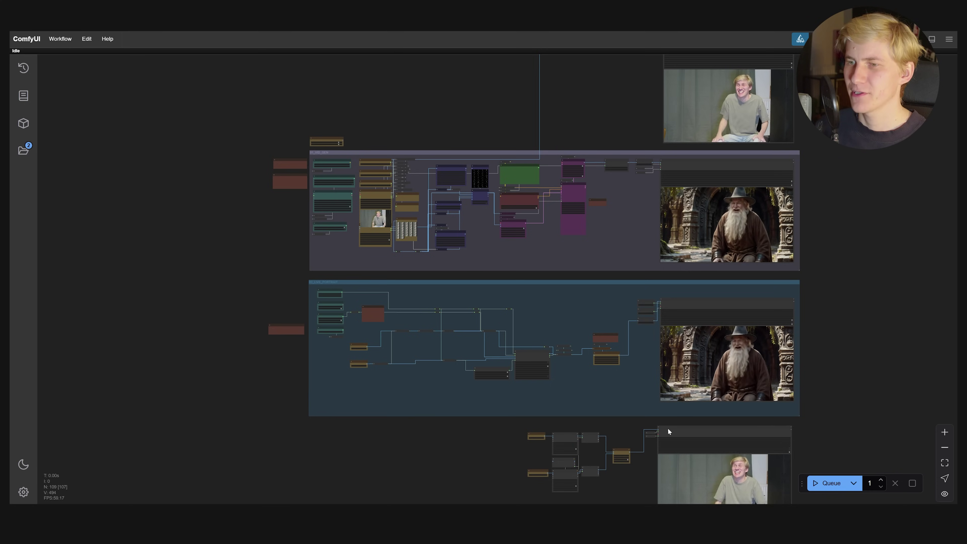
- Zoom and pan across the canvas to the side-by-side comparison nodes
{"action": "scroll", "coordinate": [678, 343], "scroll_direction": "down", "scroll_amount": 5}
{"action": "scroll", "coordinate": [647, 355], "scroll_direction": "up", "scroll_amount": 5}
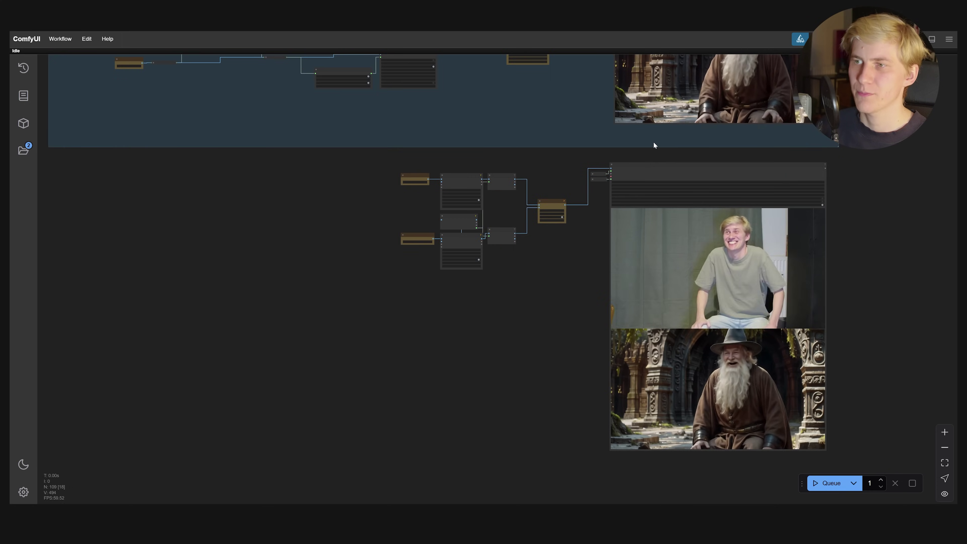
{"action": "scroll", "coordinate": [702, 330], "scroll_direction": "up", "scroll_amount": 2}
{"action": "scroll", "coordinate": [705, 332], "scroll_direction": "up", "scroll_amount": 4}
{"action": "scroll", "coordinate": [724, 320], "scroll_direction": "down", "scroll_amount": 2}
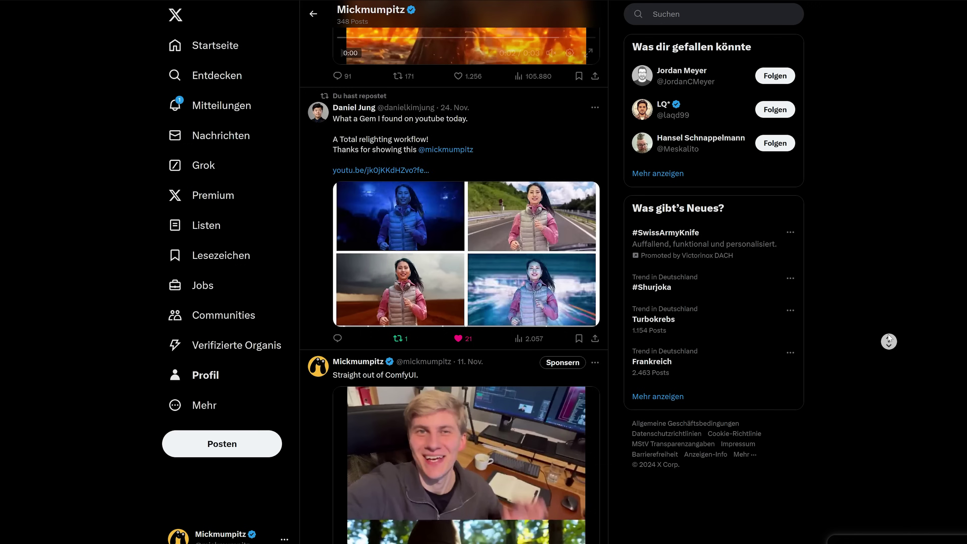
{"action": "scroll", "coordinate": [888, 338], "scroll_direction": "up", "scroll_amount": 10}
{"action": "scroll", "coordinate": [885, 335], "scroll_direction": "up", "scroll_amount": 10}
{"action": "middle_click", "coordinate": [927, 351]}
{"action": "scroll", "coordinate": [929, 360], "scroll_direction": "down", "scroll_amount": 2}
{"action": "scroll", "coordinate": [930, 360], "scroll_direction": "down", "scroll_amount": 7}
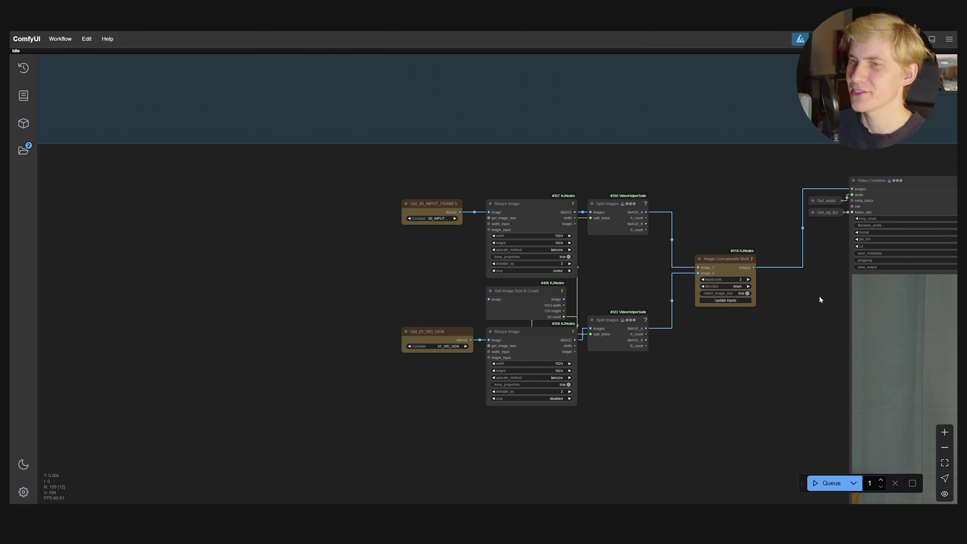
{"action": "scroll", "coordinate": [242, 162], "scroll_direction": "up", "scroll_amount": 1}
{"action": "scroll", "coordinate": [436, 253], "scroll_direction": "down", "scroll_amount": 6}
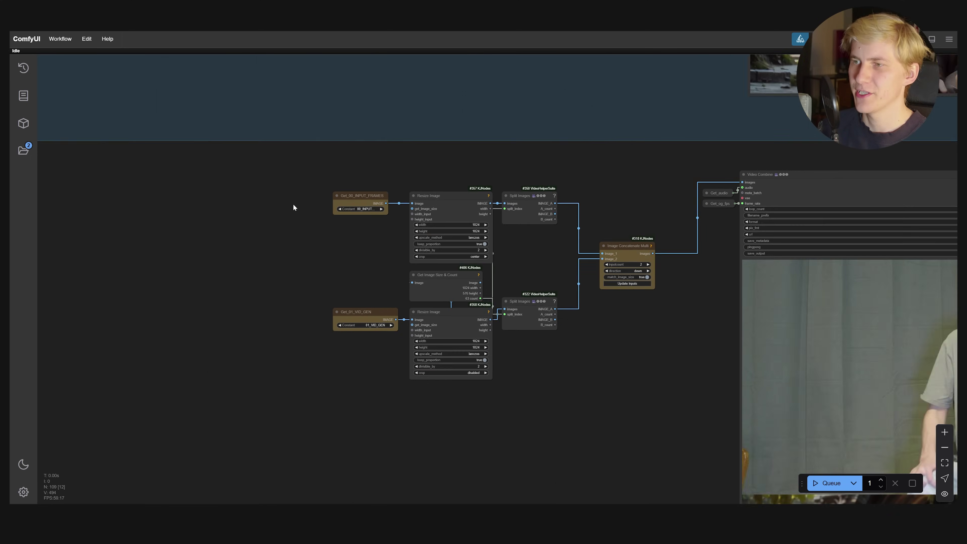
{"action": "left_click_drag", "start_coordinate": [620, 292], "coordinate": [511, 199]}
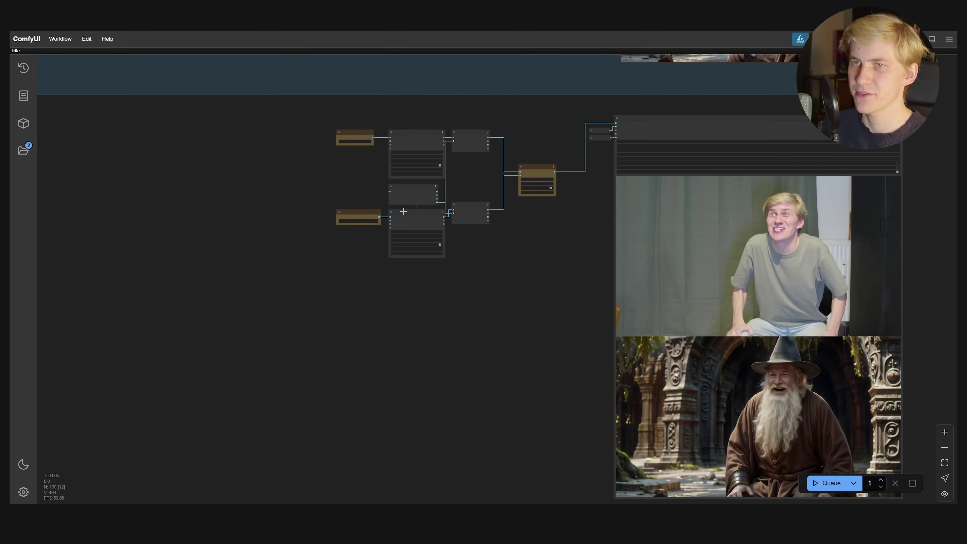
{"action": "left_click_drag", "start_coordinate": [331, 183], "coordinate": [432, 336]}
{"action": "scroll", "coordinate": [438, 360], "scroll_direction": "up", "scroll_amount": 10}
- Switch the lower comparison getter's Constant from 01_VID_GEN to 03_LIVE_PORTRAIT
{"action": "left_click", "coordinate": [456, 295]}
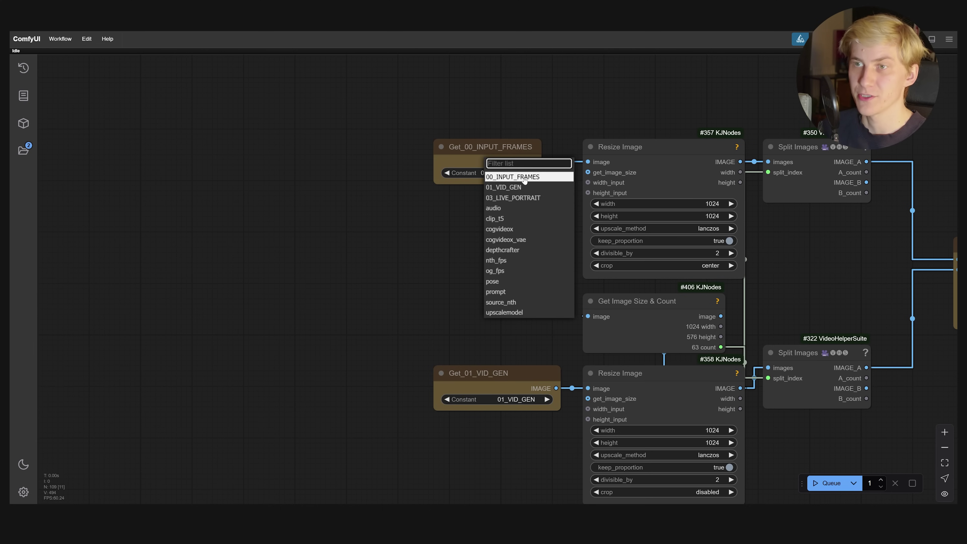
{"action": "left_click", "coordinate": [501, 400]}
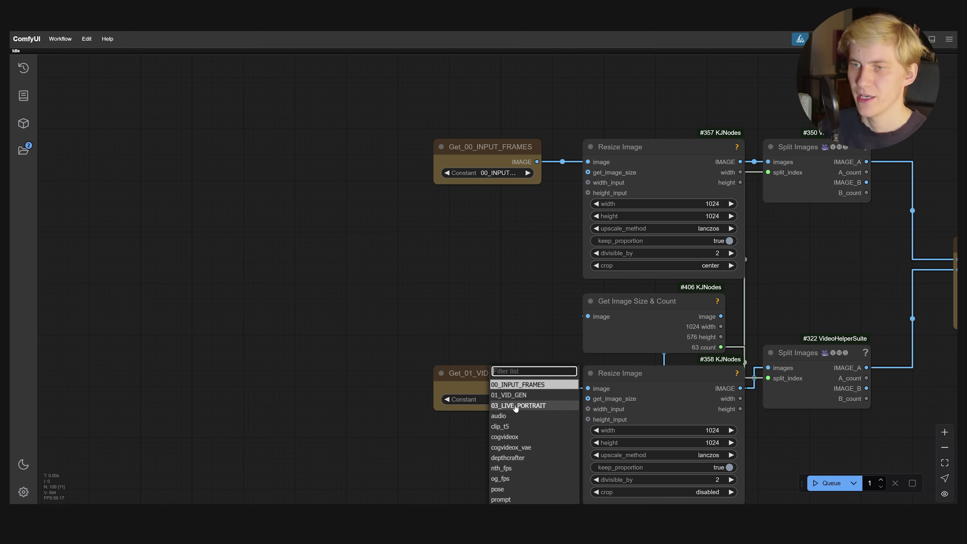
{"action": "left_click", "coordinate": [517, 406]}
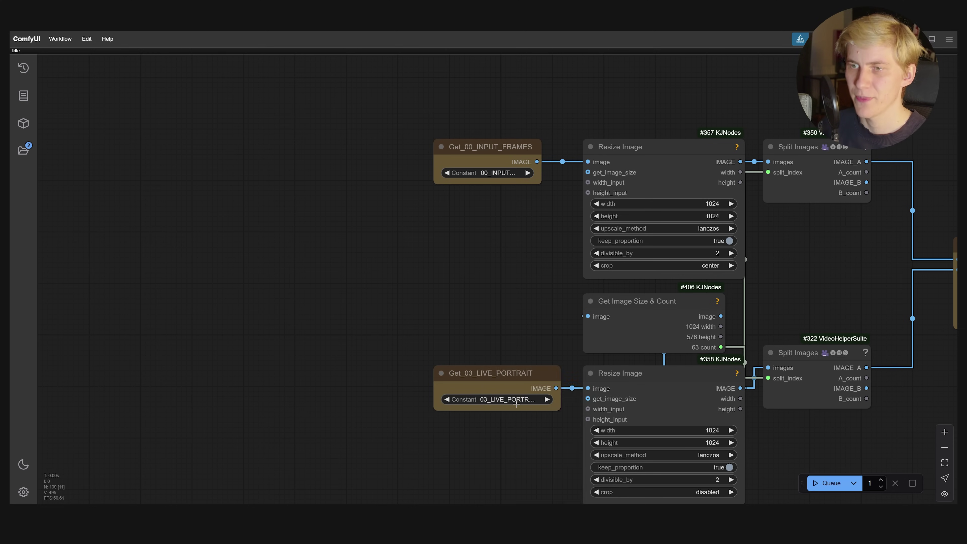
{"action": "scroll", "coordinate": [541, 301], "scroll_direction": "right", "scroll_amount": 10}
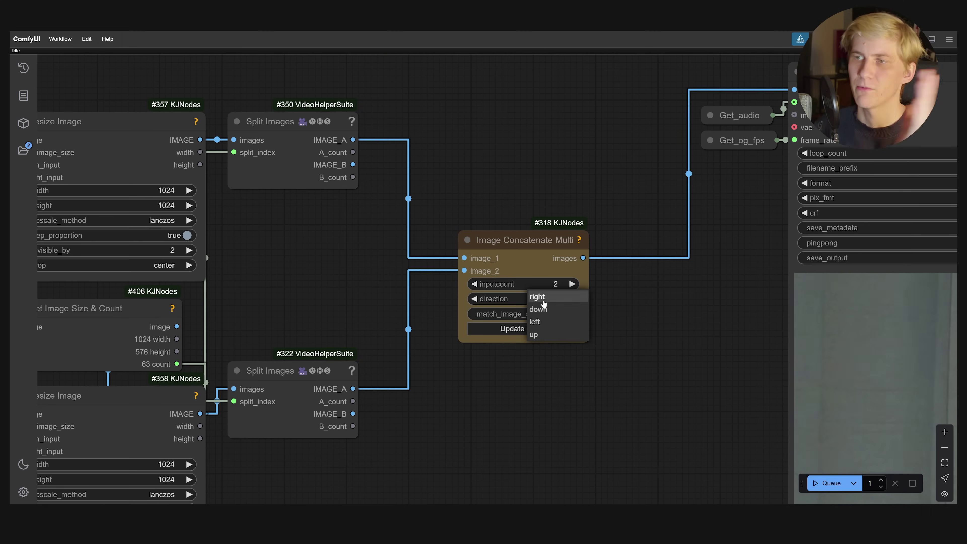
{"action": "scroll", "coordinate": [541, 310], "scroll_direction": "down", "scroll_amount": 5}
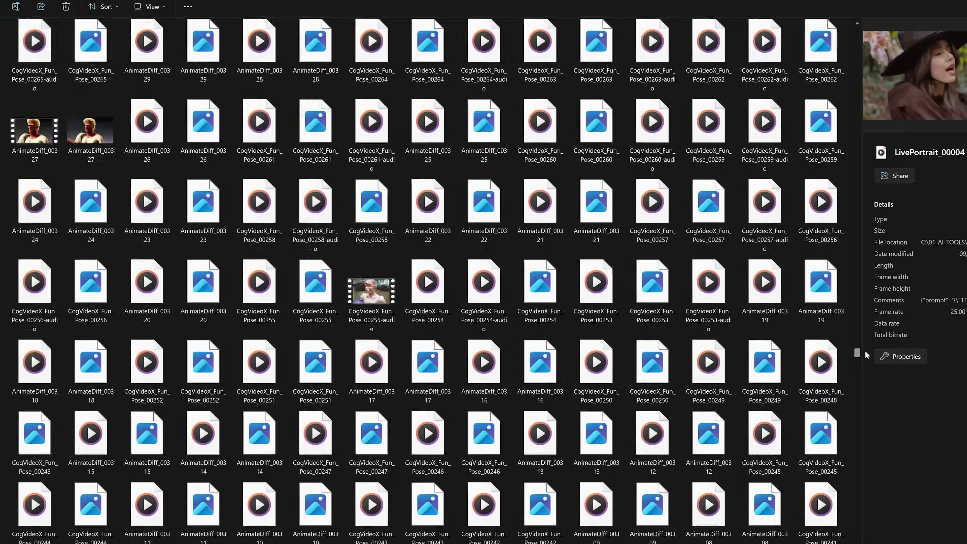
{"action": "left_click_drag", "start_coordinate": [867, 355], "coordinate": [867, 274]}
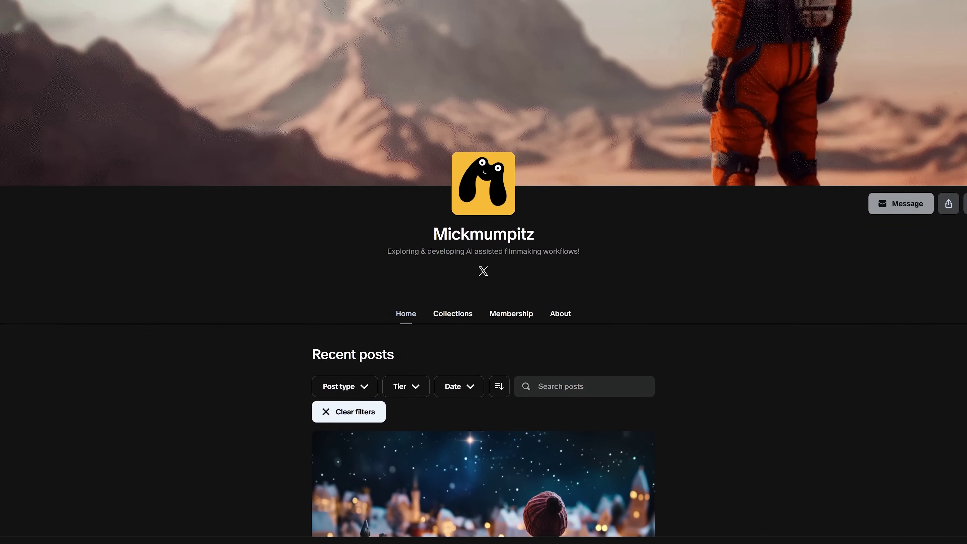
{"action": "scroll", "coordinate": [483, 272], "scroll_direction": "down", "scroll_amount": 3}
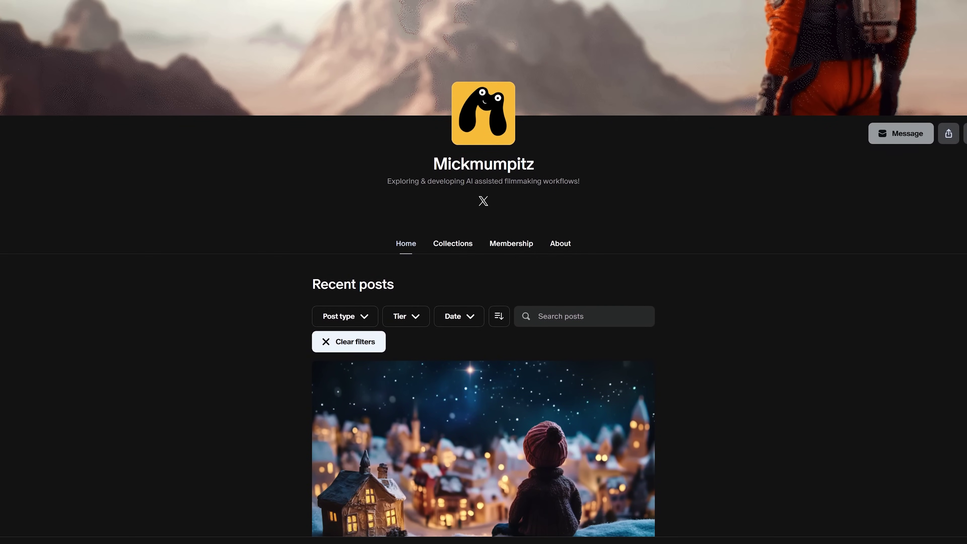
{"action": "scroll", "coordinate": [484, 272], "scroll_direction": "down", "scroll_amount": 5}
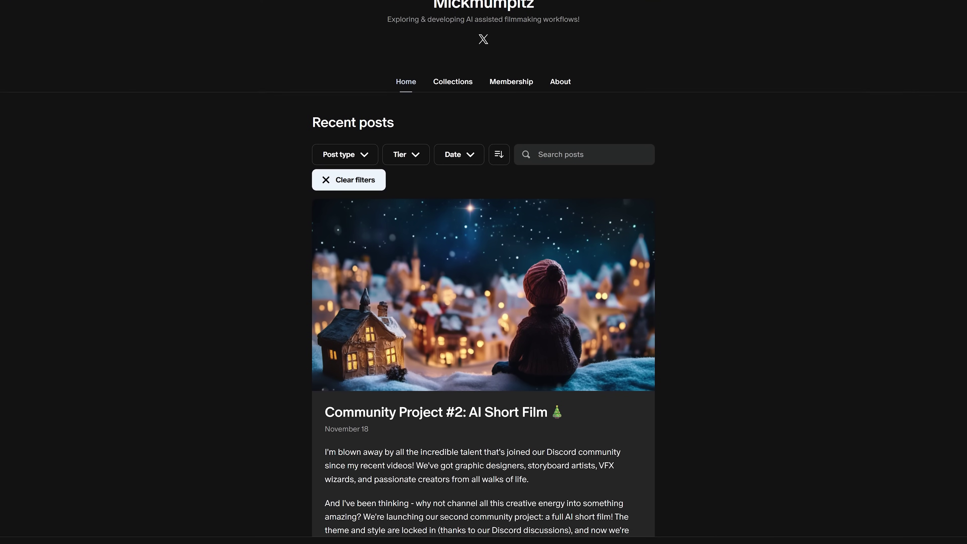
{"action": "scroll", "coordinate": [484, 272], "scroll_direction": "down", "scroll_amount": 1}
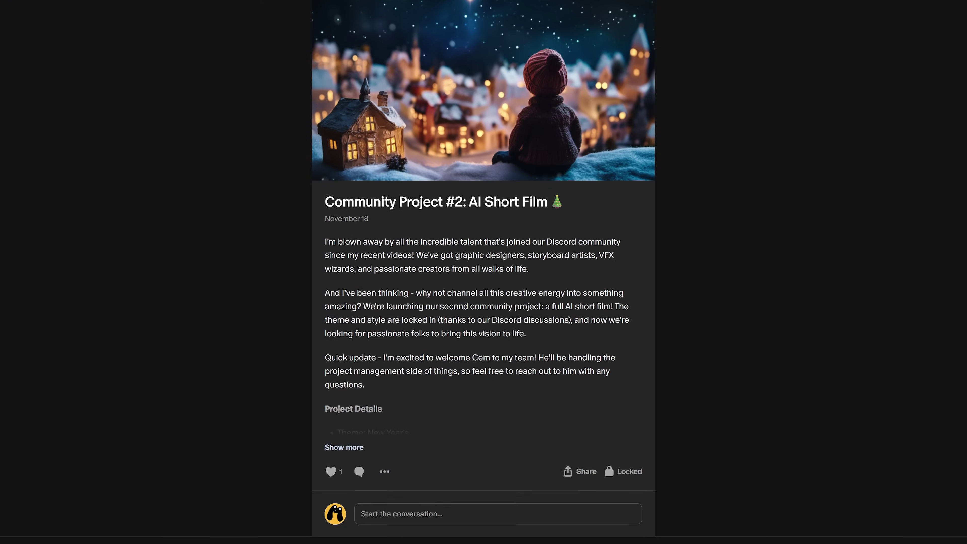
{"action": "scroll", "coordinate": [483, 272], "scroll_direction": "down", "scroll_amount": 5}
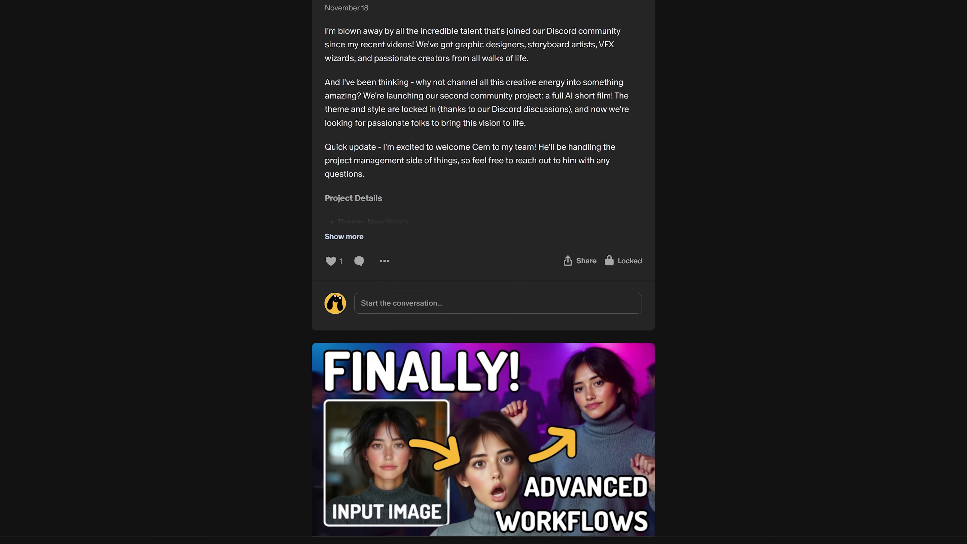
{"action": "scroll", "coordinate": [484, 272], "scroll_direction": "down", "scroll_amount": 5}
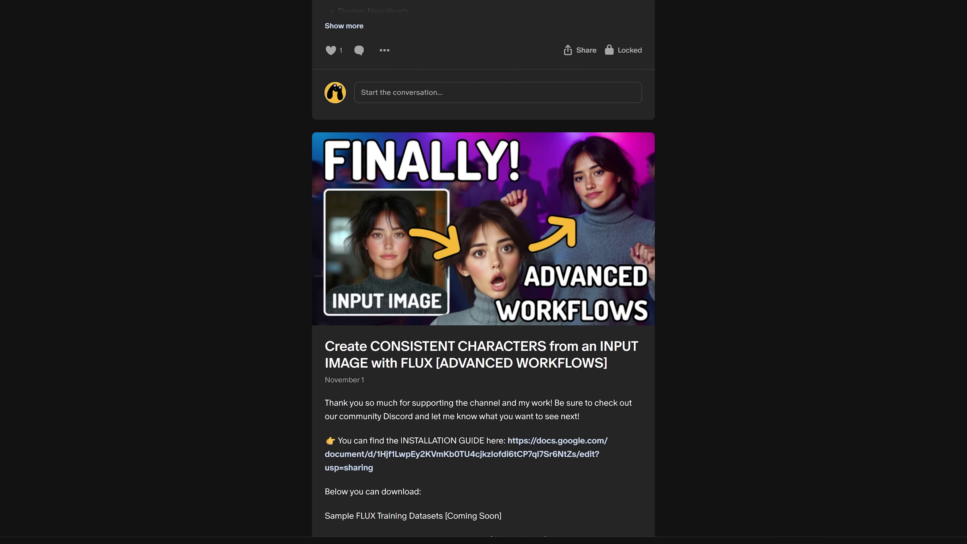
{"action": "scroll", "coordinate": [484, 272], "scroll_direction": "down", "scroll_amount": 4}
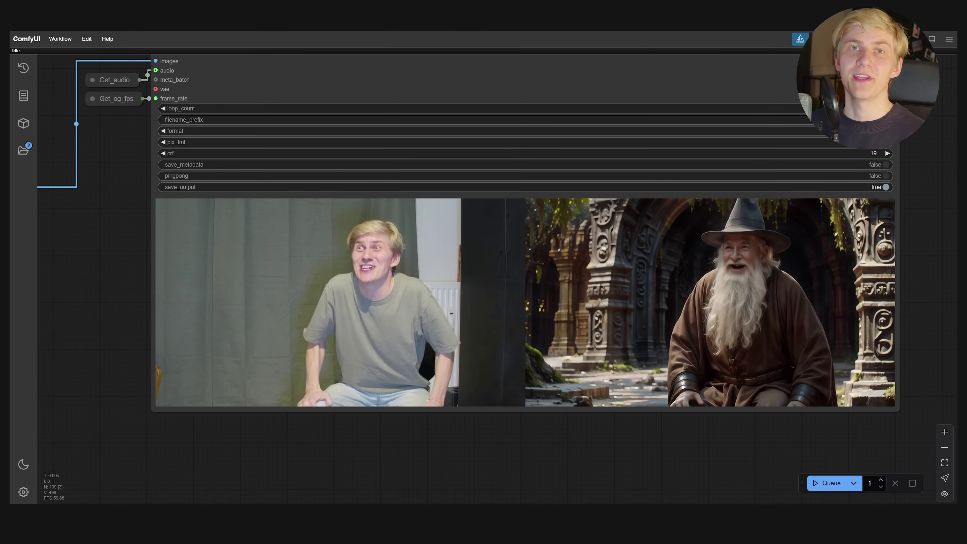
- Drop the upscale workflow file between the first group and the blue Live Portrait group
{"action": "scroll", "coordinate": [520, 426], "scroll_direction": "down", "scroll_amount": 10}
{"action": "scroll", "coordinate": [563, 407], "scroll_direction": "up", "scroll_amount": 3}
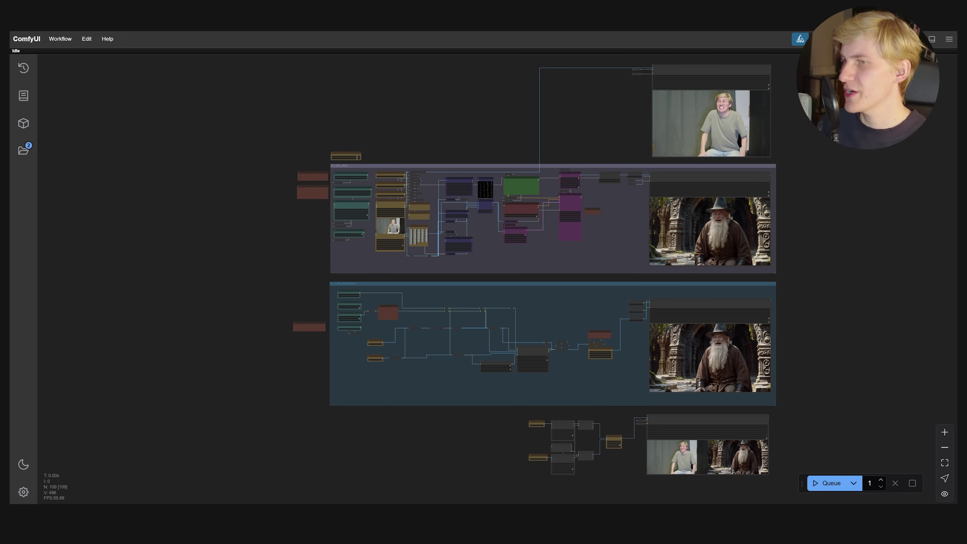
{"action": "left_click_drag", "start_coordinate": [560, 343], "coordinate": [533, 277]}
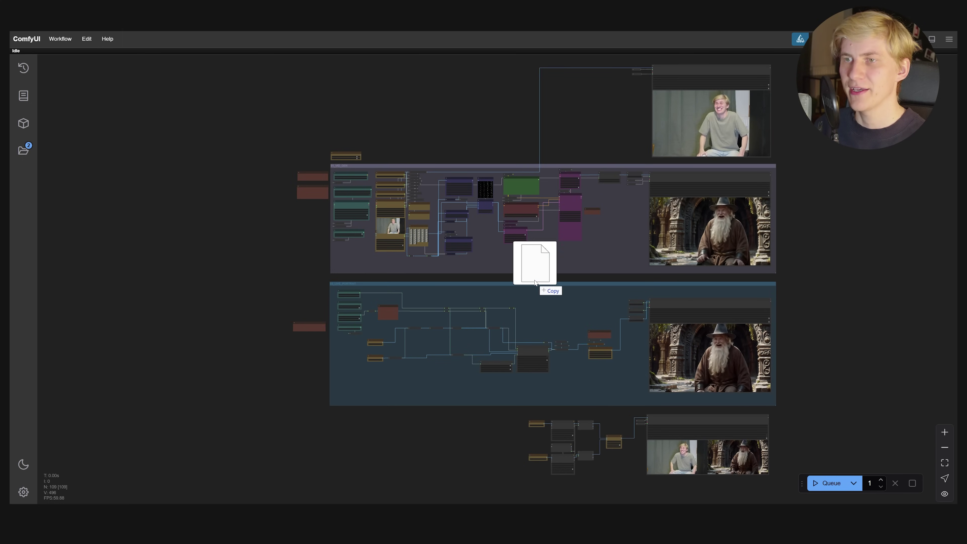
{"action": "scroll", "coordinate": [535, 291], "scroll_direction": "down", "scroll_amount": 3}
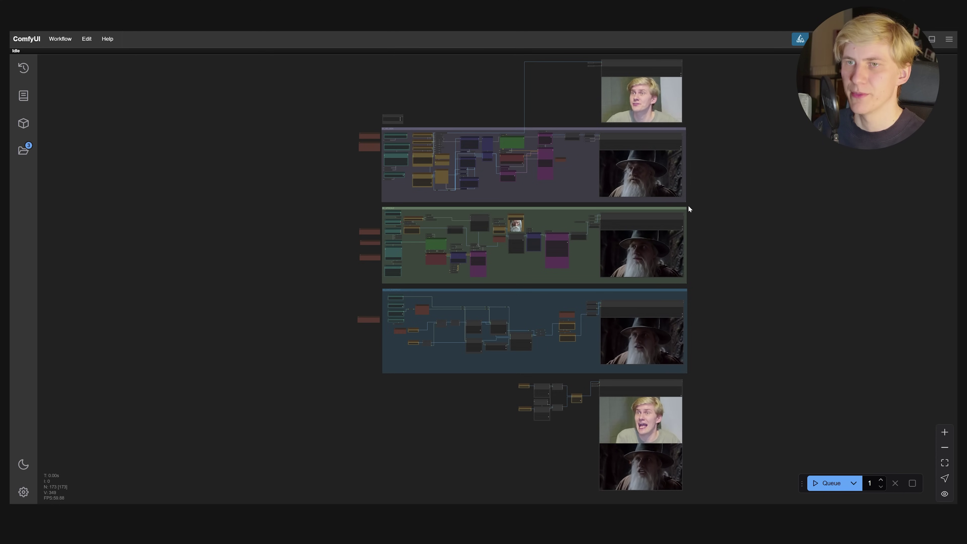
- Review the detector and Load Checkpoint nodes, selecting the photon download link and checkpoints path in the note
{"action": "scroll", "coordinate": [550, 212], "scroll_direction": "up", "scroll_amount": 9}
{"action": "scroll", "coordinate": [599, 302], "scroll_direction": "up", "scroll_amount": 5}
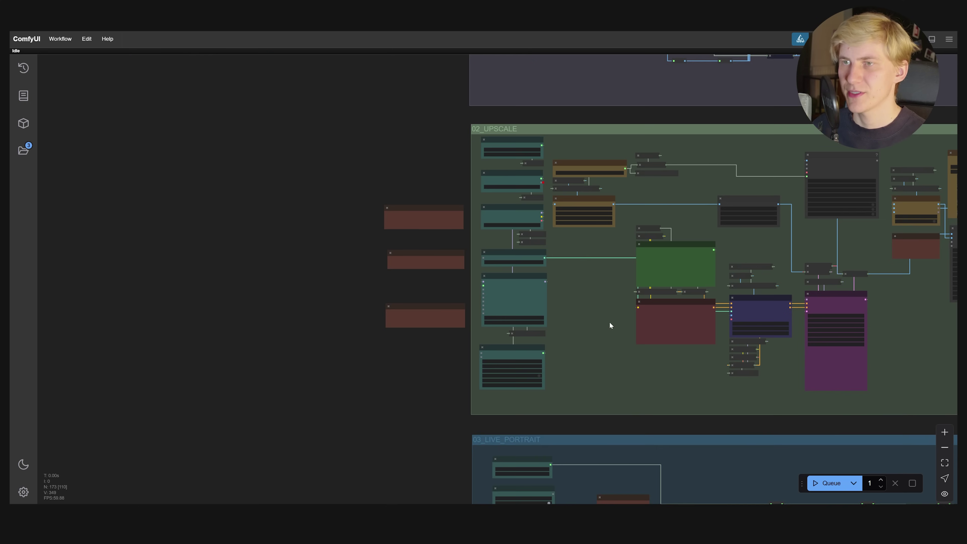
{"action": "scroll", "coordinate": [599, 302], "scroll_direction": "up", "scroll_amount": 3}
{"action": "scroll", "coordinate": [495, 324], "scroll_direction": "up", "scroll_amount": 2}
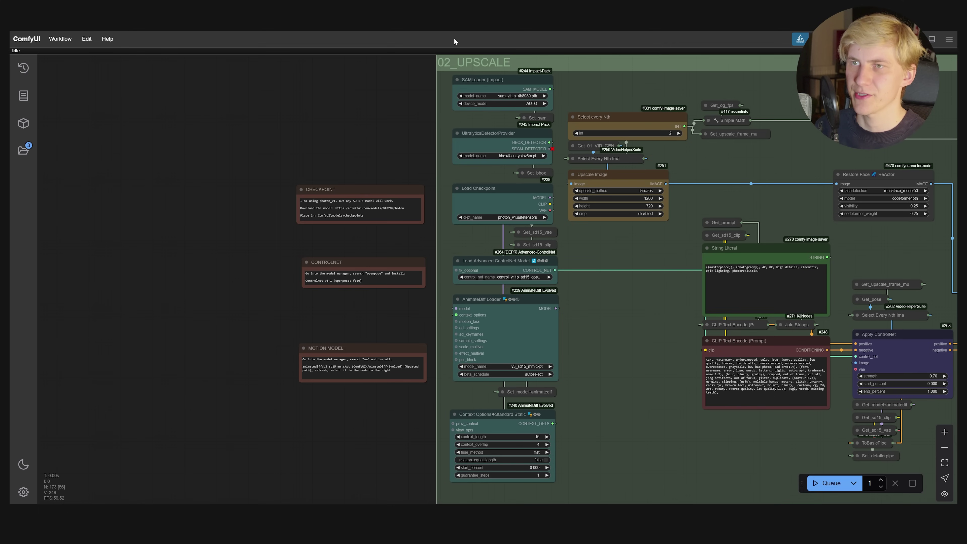
{"action": "scroll", "coordinate": [463, 110], "scroll_direction": "up", "scroll_amount": 2}
{"action": "left_click", "coordinate": [463, 110]}
{"action": "left_click", "coordinate": [505, 243]}
{"action": "scroll", "coordinate": [506, 243], "scroll_direction": "down", "scroll_amount": 10}
{"action": "left_click", "coordinate": [589, 170]}
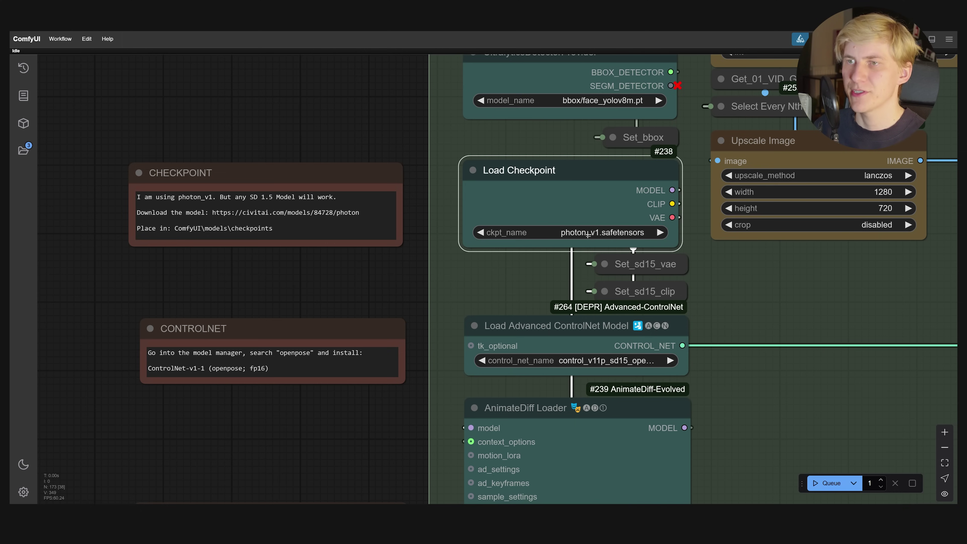
{"action": "scroll", "coordinate": [597, 230], "scroll_direction": "up", "scroll_amount": 1}
{"action": "left_click_drag", "start_coordinate": [352, 240], "coordinate": [205, 240]}
{"action": "left_click_drag", "start_coordinate": [267, 255], "coordinate": [183, 256]}
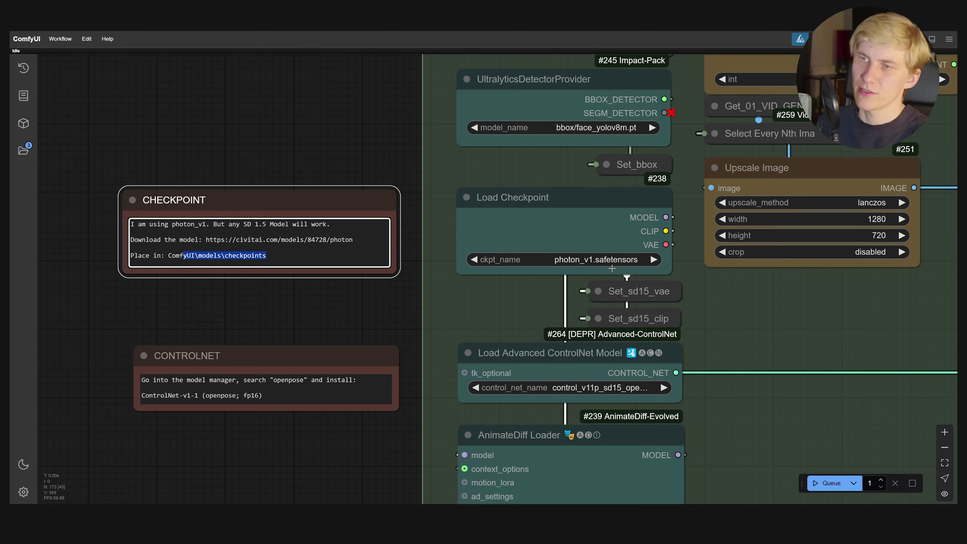
- Set the ControlNet model to control_v11p_sd15_openpose.pth and check its openpose fp16 note
{"action": "left_click_drag", "start_coordinate": [421, 268], "coordinate": [400, 170]}
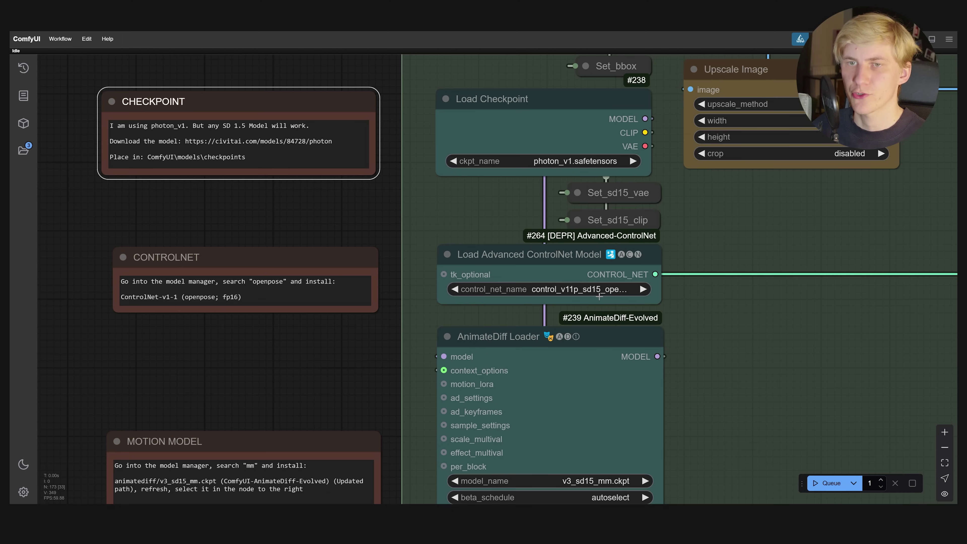
{"action": "left_click", "coordinate": [574, 289]}
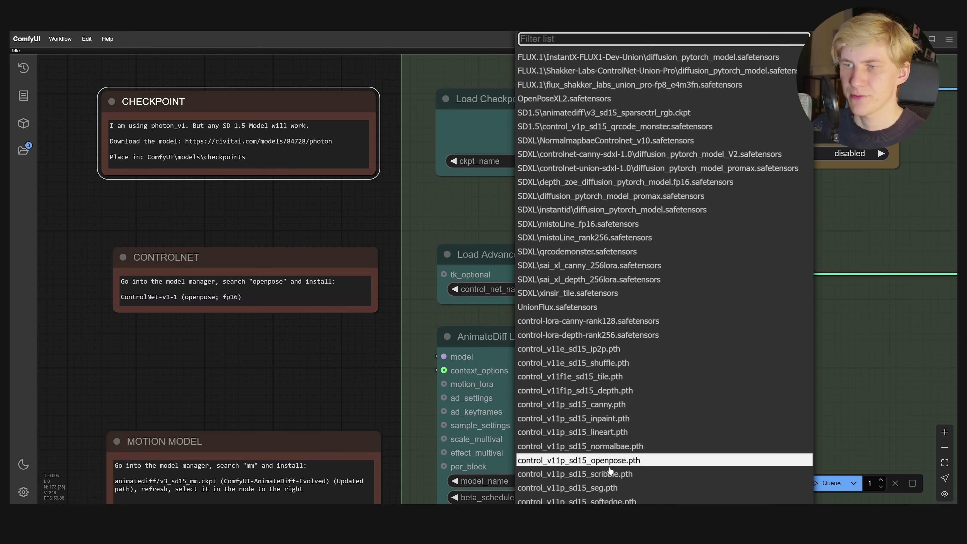
{"action": "left_click", "coordinate": [568, 461]}
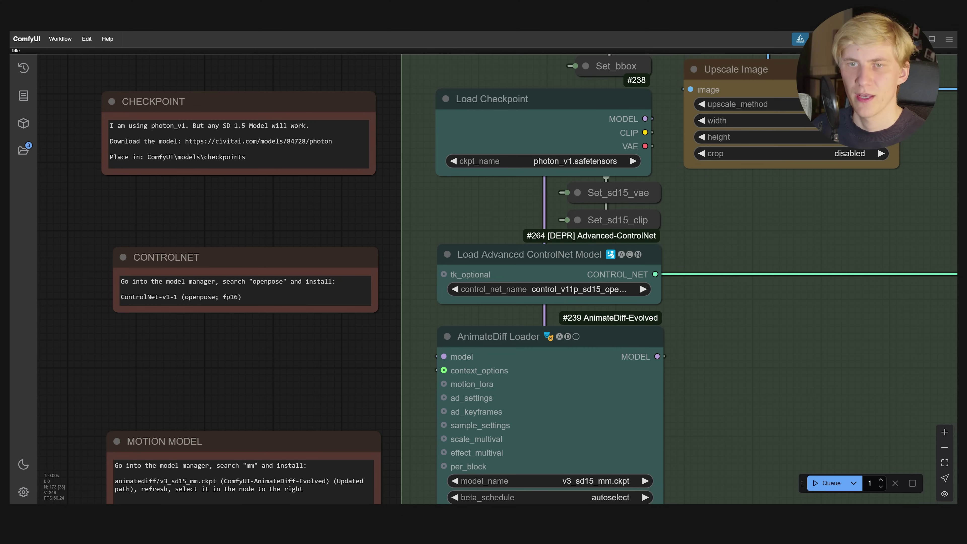
{"action": "left_click_drag", "start_coordinate": [244, 297], "coordinate": [105, 303]}
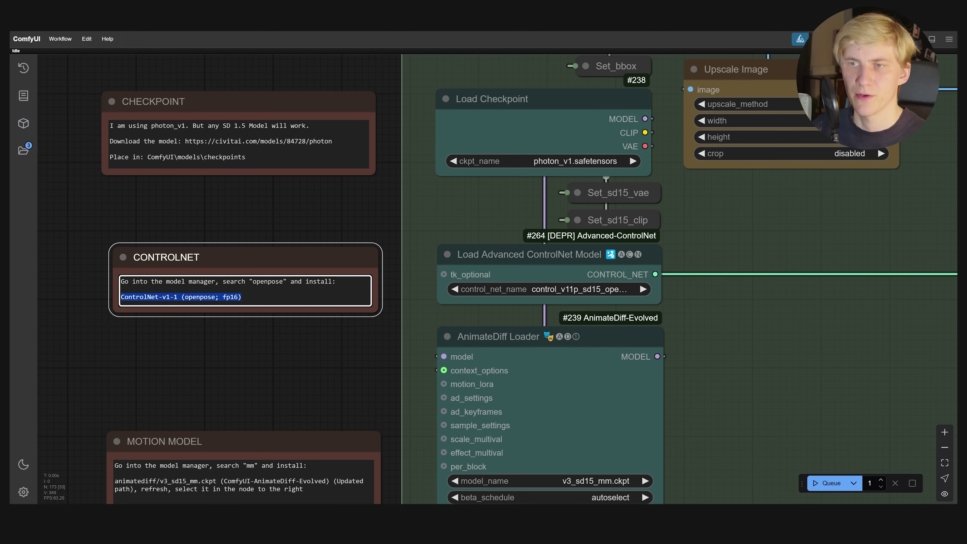
- Look over the AnimateDiff Loader and the negative and String Literal prompt texts
{"action": "left_click_drag", "start_coordinate": [600, 391], "coordinate": [605, 266]}
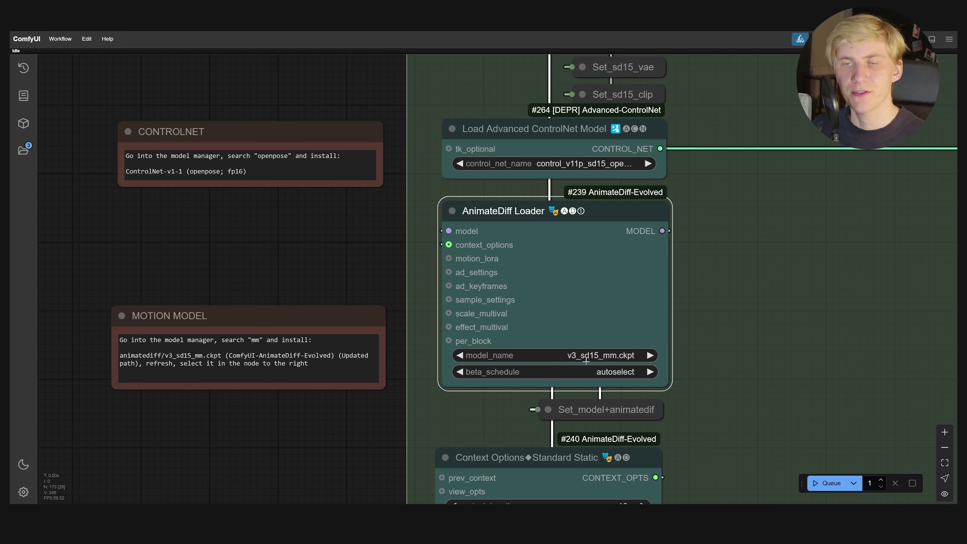
{"action": "scroll", "coordinate": [497, 278], "scroll_direction": "up", "scroll_amount": 5}
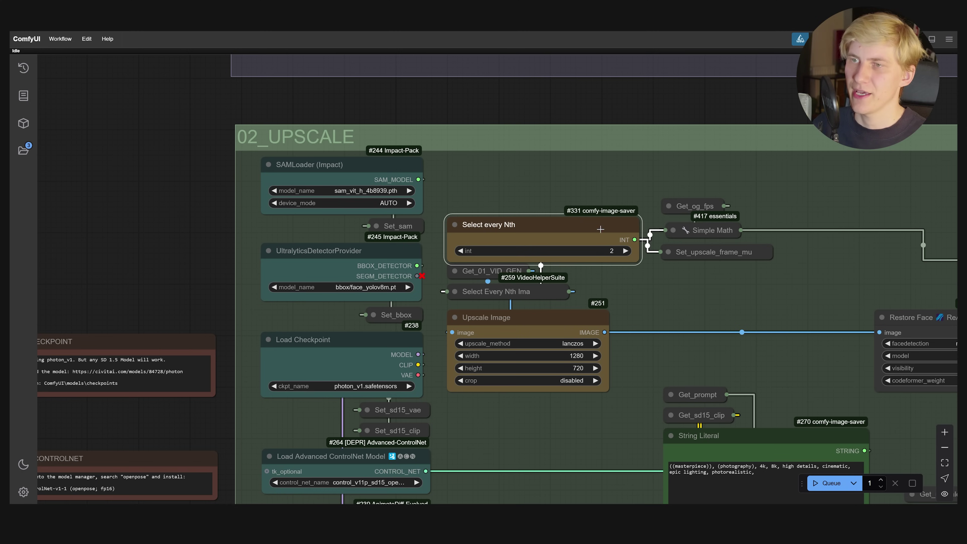
{"action": "scroll", "coordinate": [589, 221], "scroll_direction": "up", "scroll_amount": 3}
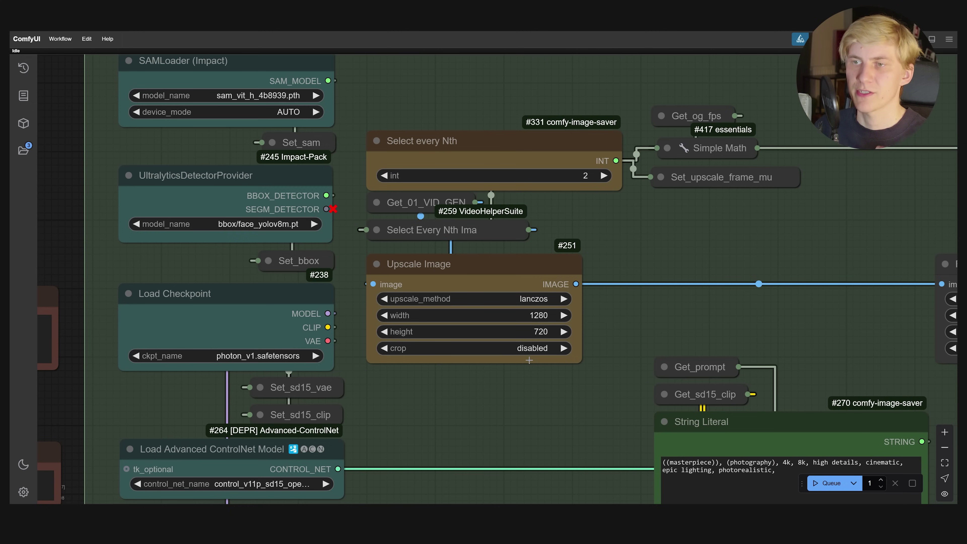
{"action": "scroll", "coordinate": [585, 312], "scroll_direction": "down", "scroll_amount": 3}
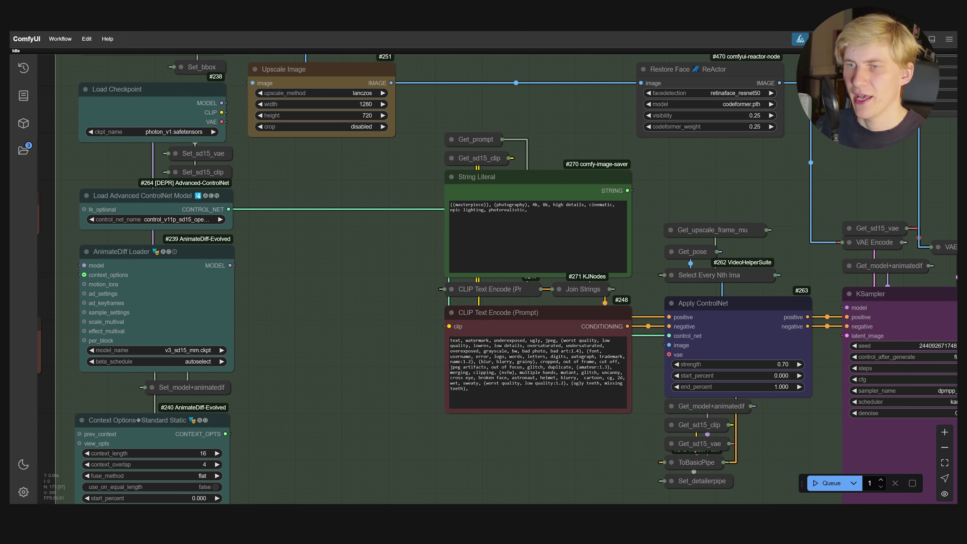
{"action": "left_click_drag", "start_coordinate": [472, 392], "coordinate": [449, 336]}
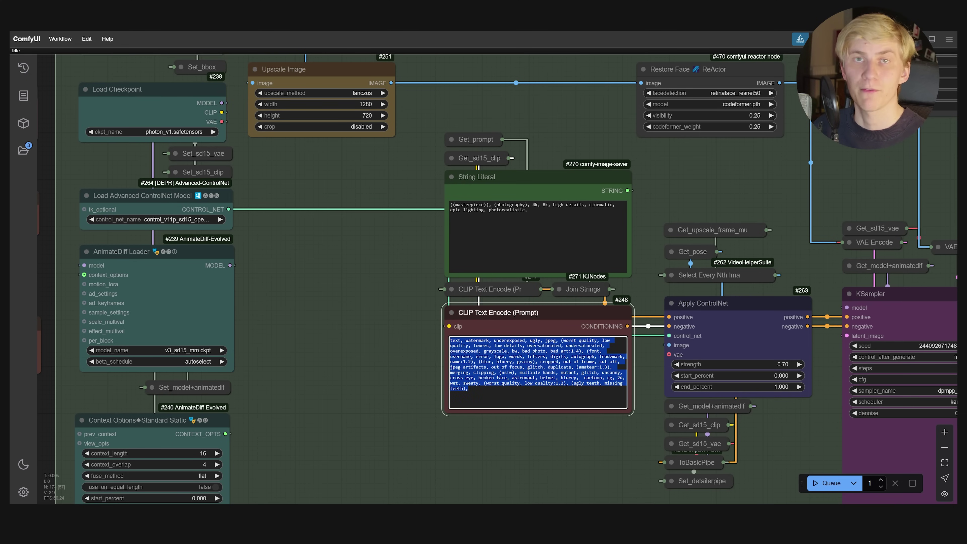
{"action": "left_click", "coordinate": [449, 236]}
{"action": "scroll", "coordinate": [554, 249], "scroll_direction": "up", "scroll_amount": 2}
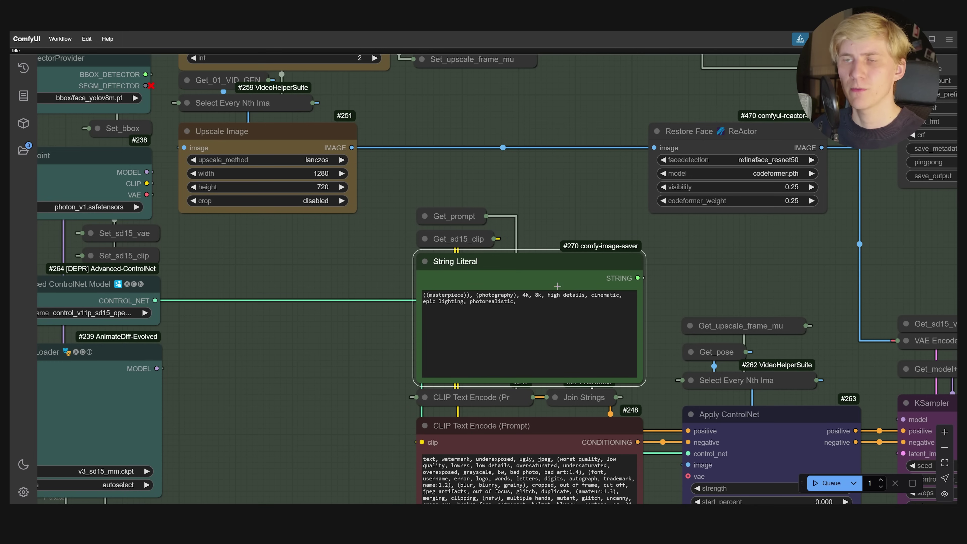
{"action": "scroll", "coordinate": [558, 263], "scroll_direction": "down", "scroll_amount": 5}
- Return to the upscale group's output and select the Restore Face ReActor node
{"action": "left_click_drag", "start_coordinate": [626, 98], "coordinate": [498, 352]}
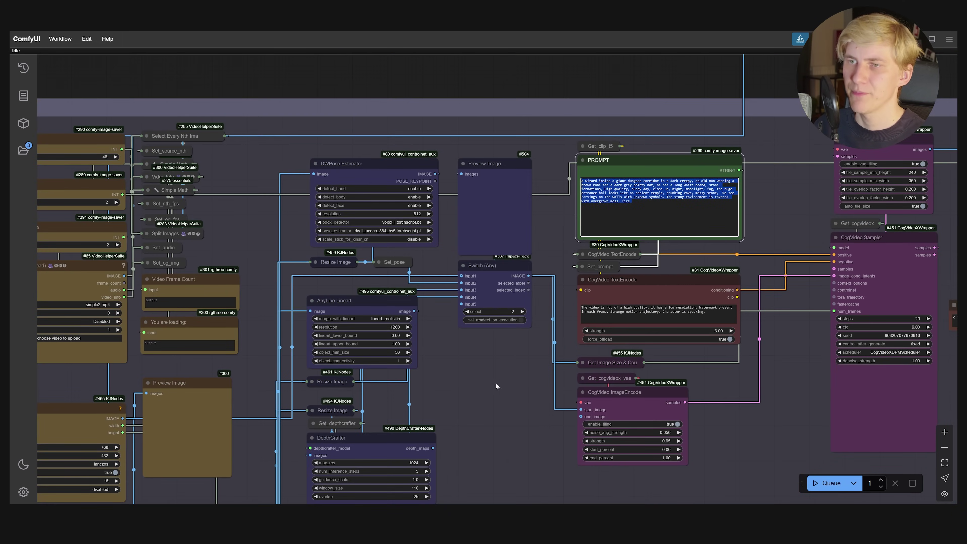
{"action": "left_click_drag", "start_coordinate": [492, 396], "coordinate": [804, 50]}
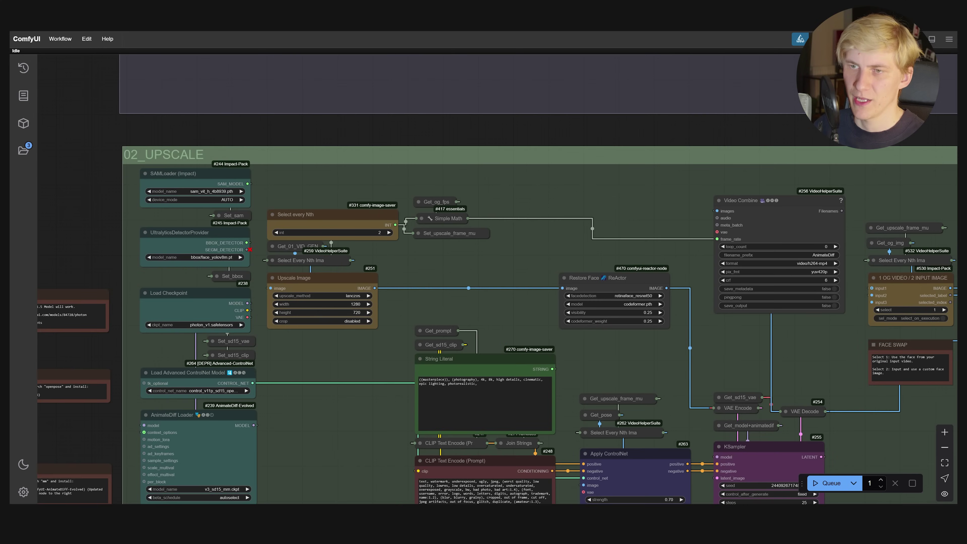
{"action": "scroll", "coordinate": [465, 375], "scroll_direction": "up", "scroll_amount": 4}
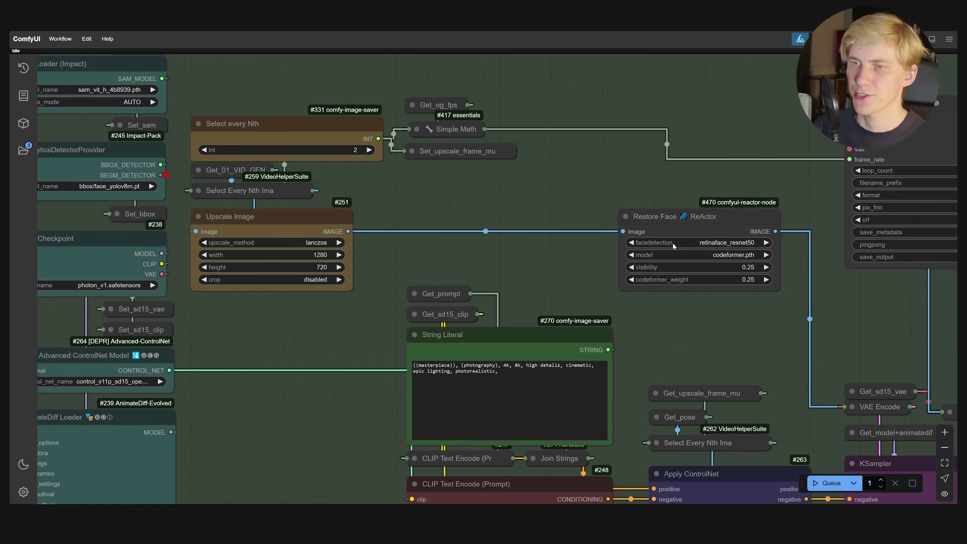
{"action": "left_click_drag", "start_coordinate": [573, 224], "coordinate": [459, 157]}
{"action": "scroll", "coordinate": [458, 157], "scroll_direction": "up", "scroll_amount": 2}
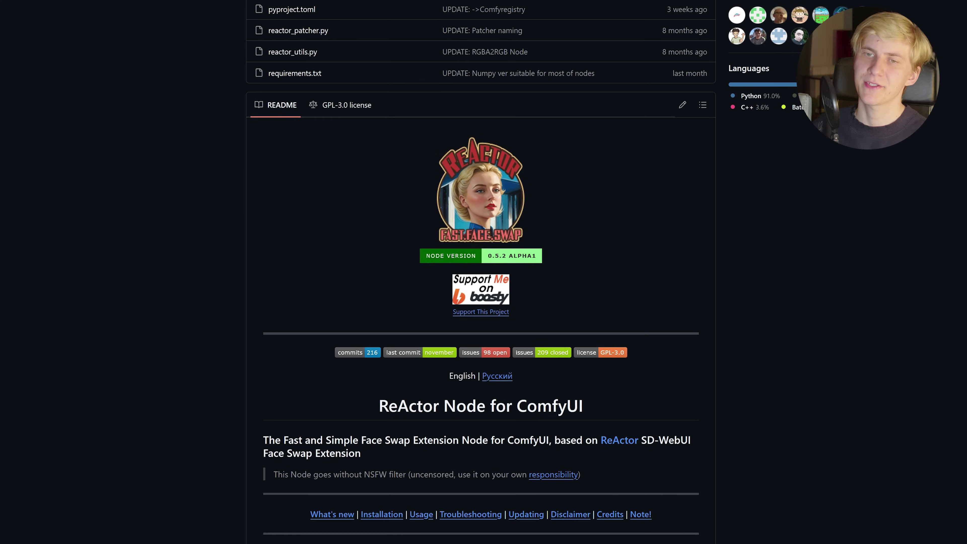
- Scroll the ReActor README down to Usage, then open Discord's #need-help channel
{"action": "scroll", "coordinate": [481, 272], "scroll_direction": "down", "scroll_amount": 6}
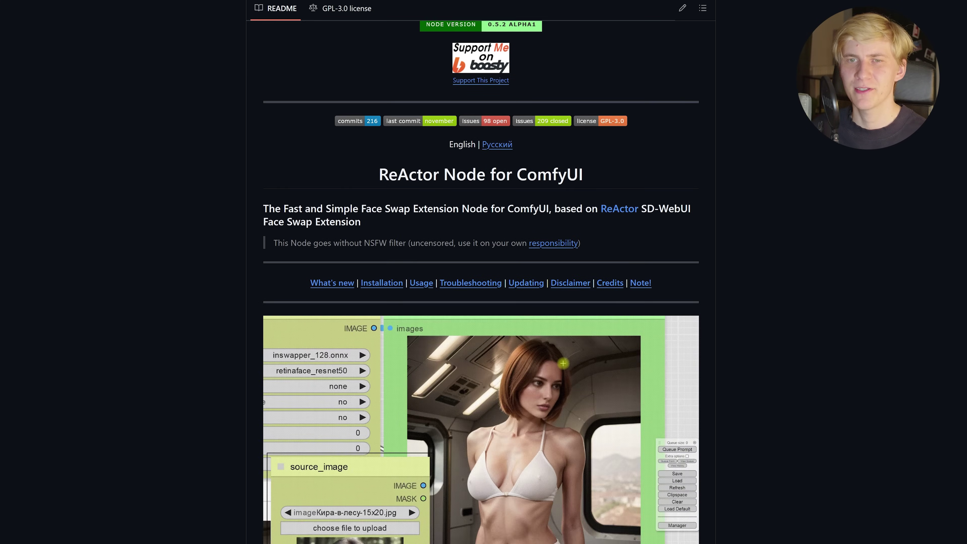
{"action": "scroll", "coordinate": [480, 272], "scroll_direction": "down", "scroll_amount": 6}
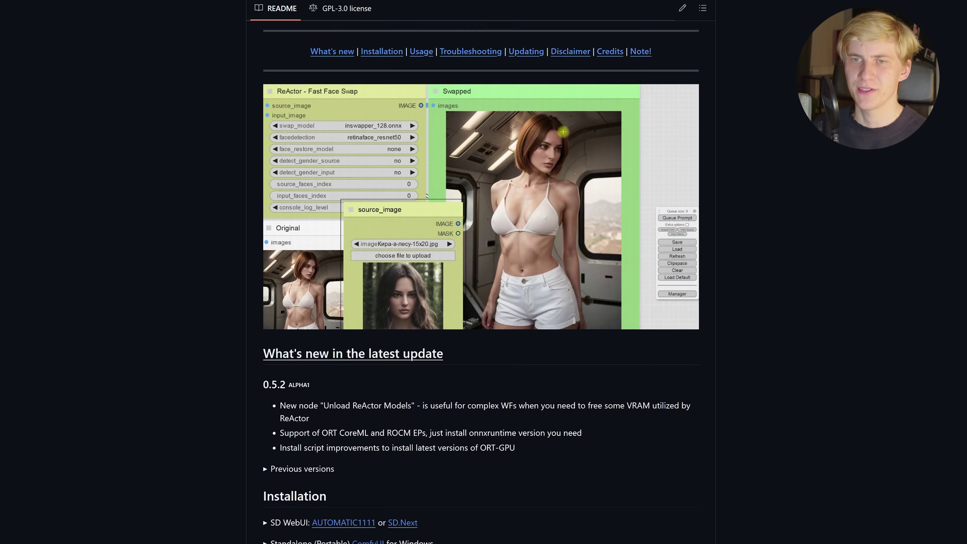
{"action": "scroll", "coordinate": [480, 272], "scroll_direction": "down", "scroll_amount": 6}
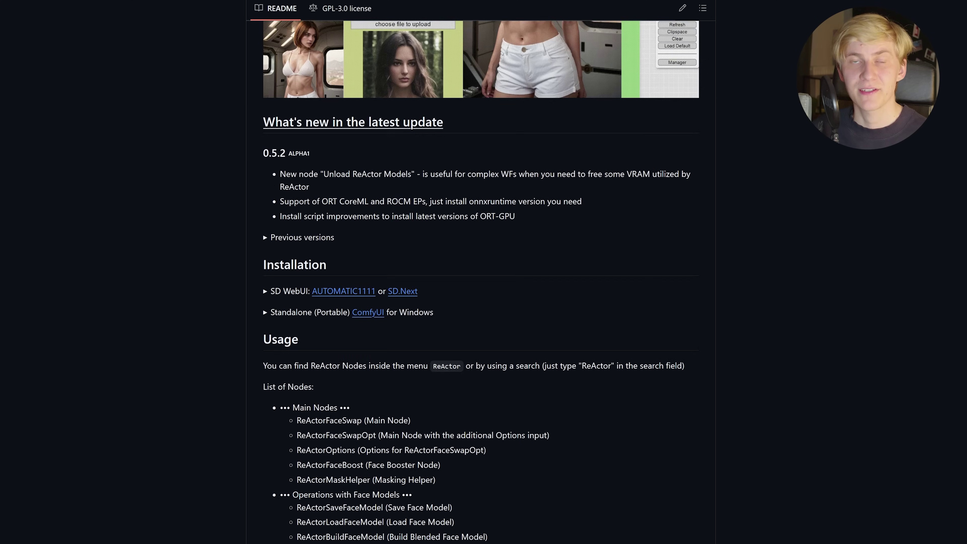
{"action": "scroll", "coordinate": [480, 272], "scroll_direction": "down", "scroll_amount": 6}
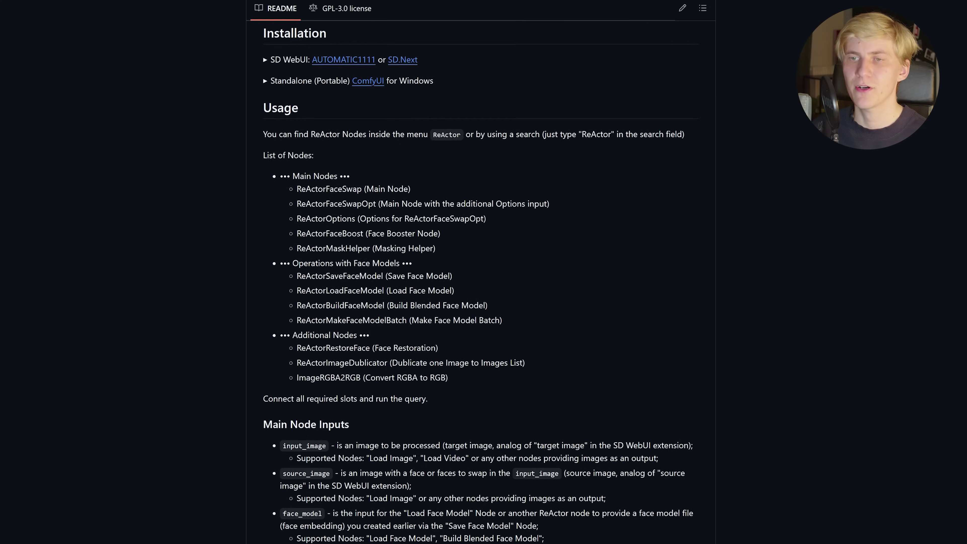
{"action": "scroll", "coordinate": [481, 272], "scroll_direction": "down", "scroll_amount": 3}
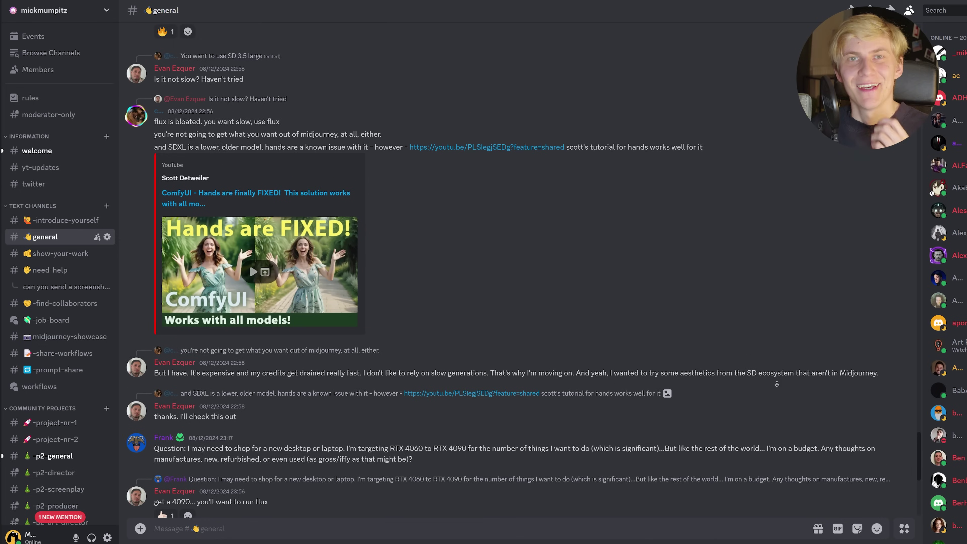
{"action": "scroll", "coordinate": [364, 241], "scroll_direction": "down", "scroll_amount": 2}
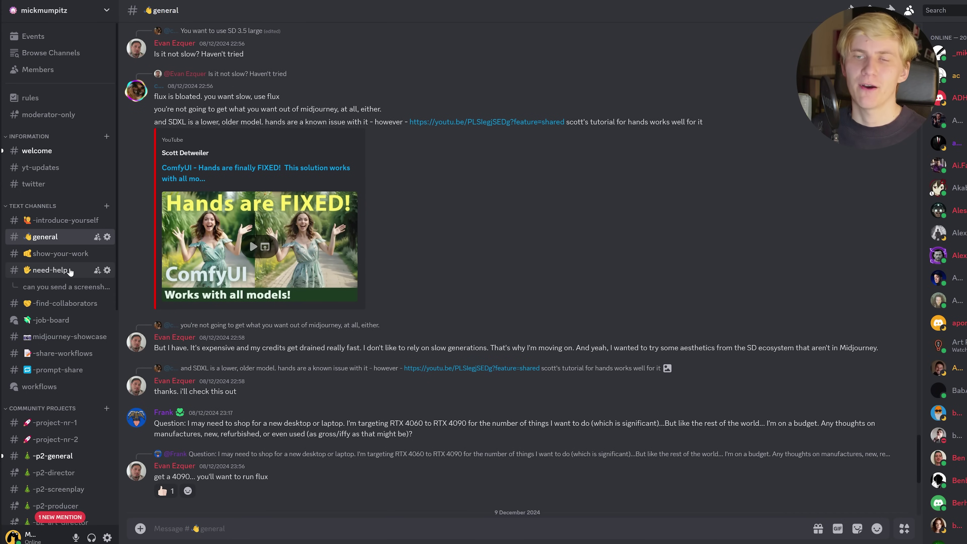
{"action": "left_click", "coordinate": [69, 272]}
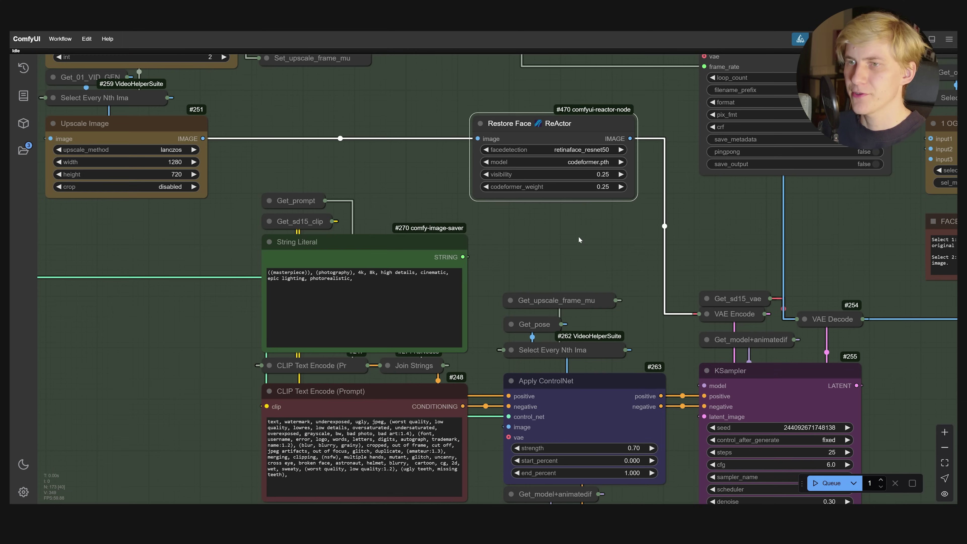
- Select the Apply ControlNet node and pan the graph toward the KSampler
{"action": "scroll", "coordinate": [578, 239], "scroll_direction": "down", "scroll_amount": 3}
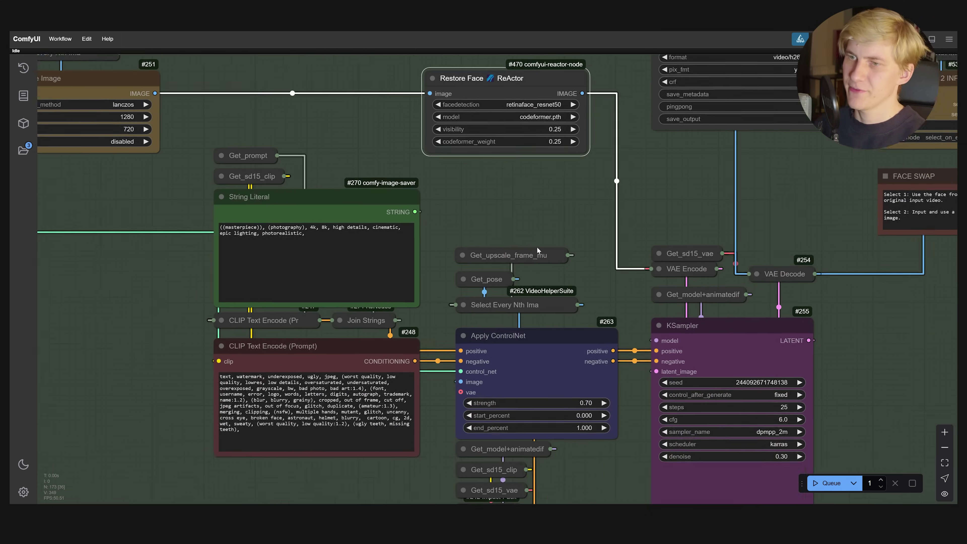
{"action": "scroll", "coordinate": [574, 447], "scroll_direction": "up", "scroll_amount": 2}
{"action": "left_click", "coordinate": [527, 293]}
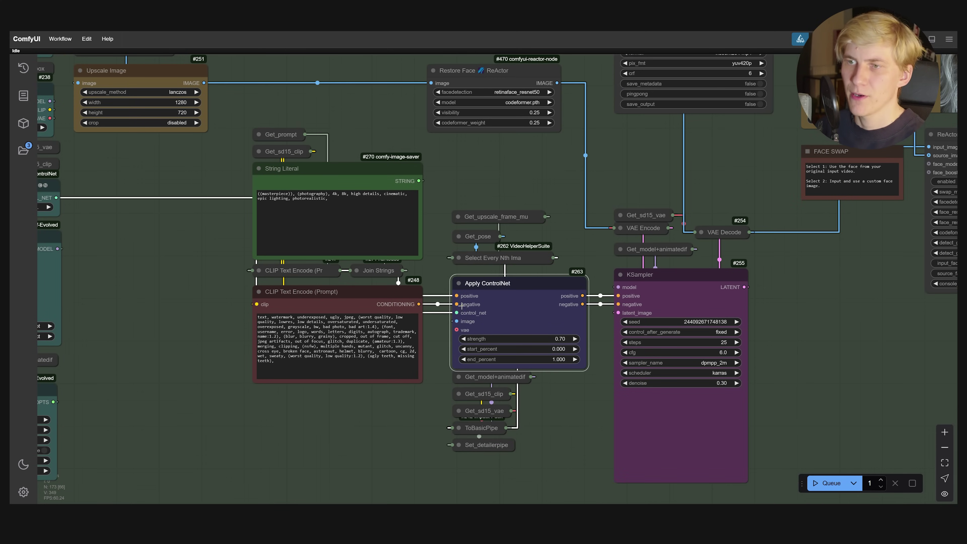
{"action": "scroll", "coordinate": [523, 311], "scroll_direction": "down", "scroll_amount": 5}
{"action": "scroll", "coordinate": [560, 320], "scroll_direction": "up", "scroll_amount": 2}
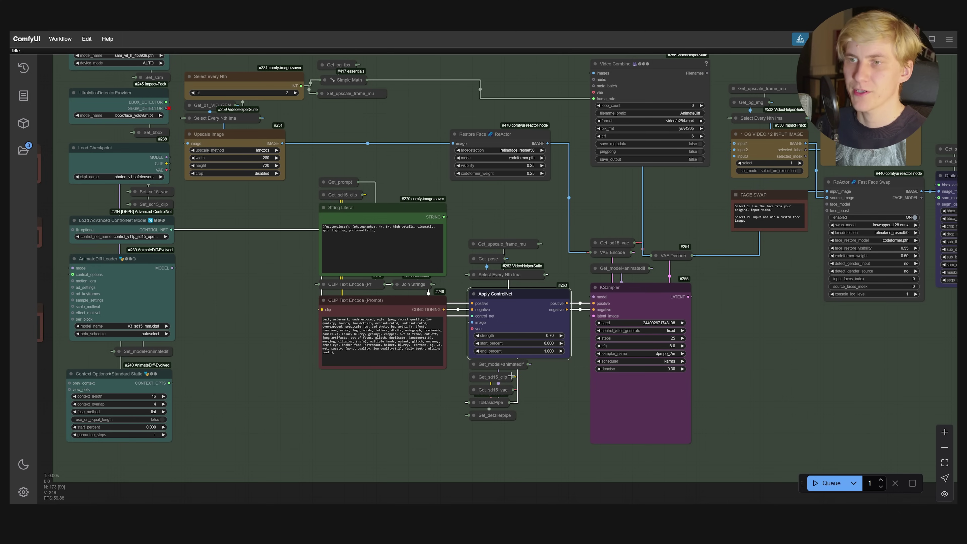
{"action": "scroll", "coordinate": [669, 367], "scroll_direction": "up", "scroll_amount": 1}
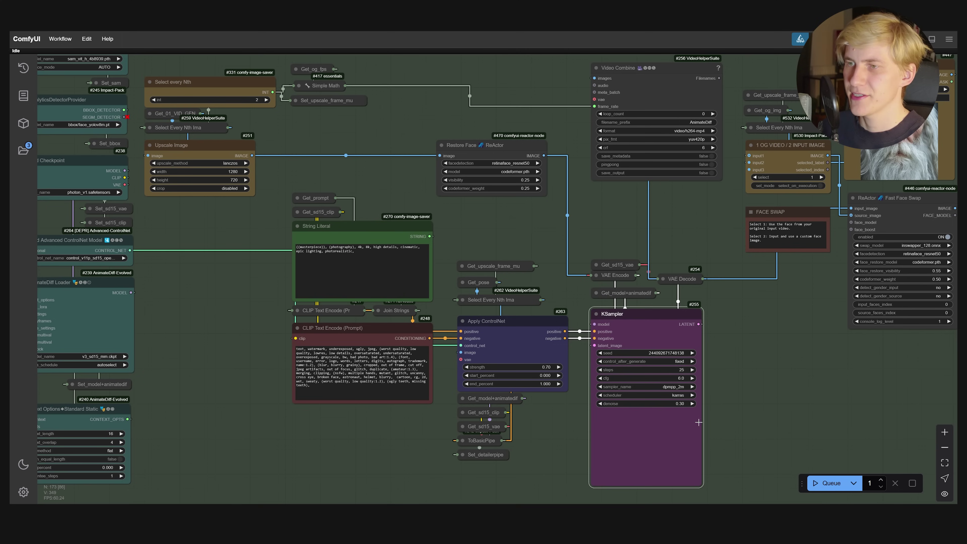
{"action": "scroll", "coordinate": [711, 427], "scroll_direction": "down", "scroll_amount": 4}
{"action": "left_click_drag", "start_coordinate": [745, 423], "coordinate": [703, 415]}
- Box-select the nodes around the KSampler and queue the workflow with Ctrl+Enter
{"action": "left_click_drag", "start_coordinate": [685, 480], "coordinate": [607, 159]}
{"action": "scroll", "coordinate": [647, 425], "scroll_direction": "up", "scroll_amount": 5}
{"action": "key", "text": "ctrl+Return"}
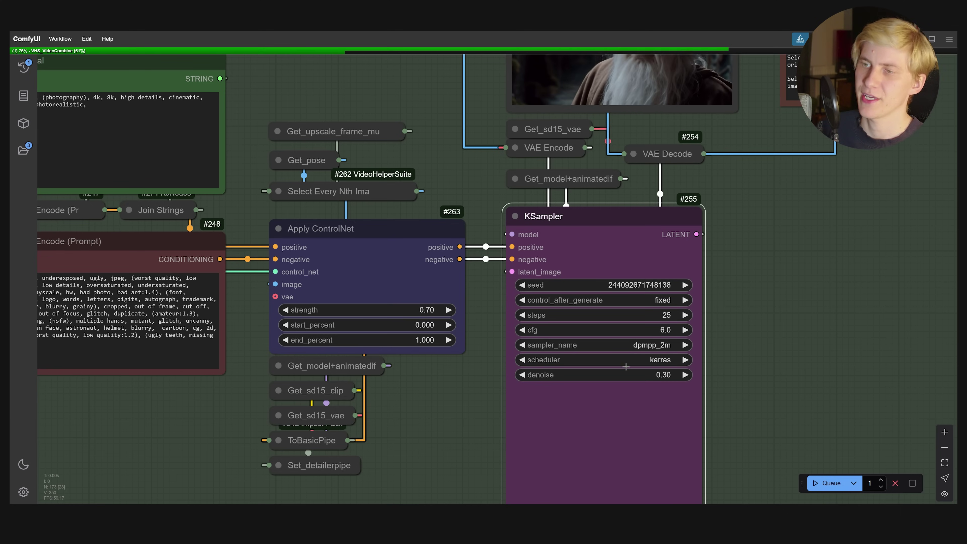
{"action": "scroll", "coordinate": [587, 357], "scroll_direction": "up", "scroll_amount": 3}
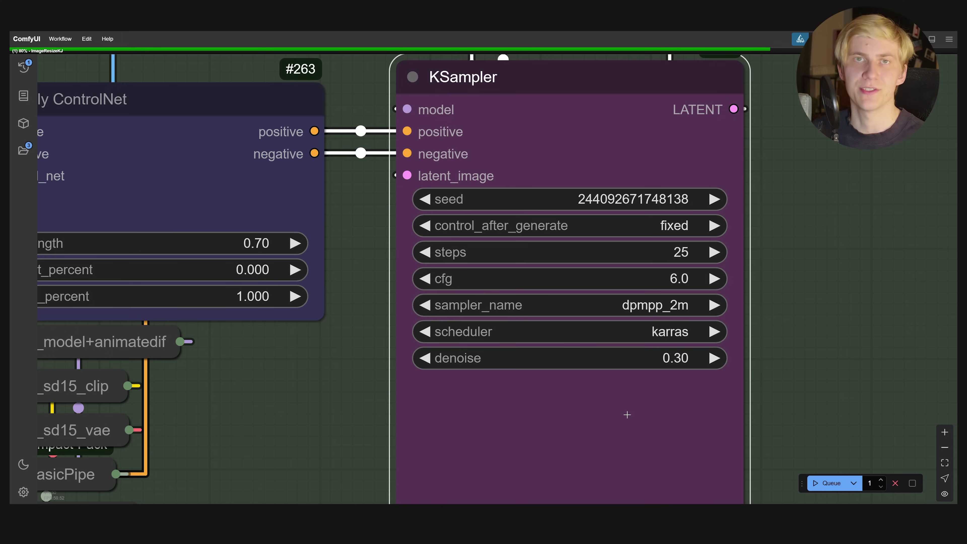
{"action": "scroll", "coordinate": [627, 414], "scroll_direction": "down", "scroll_amount": 5}
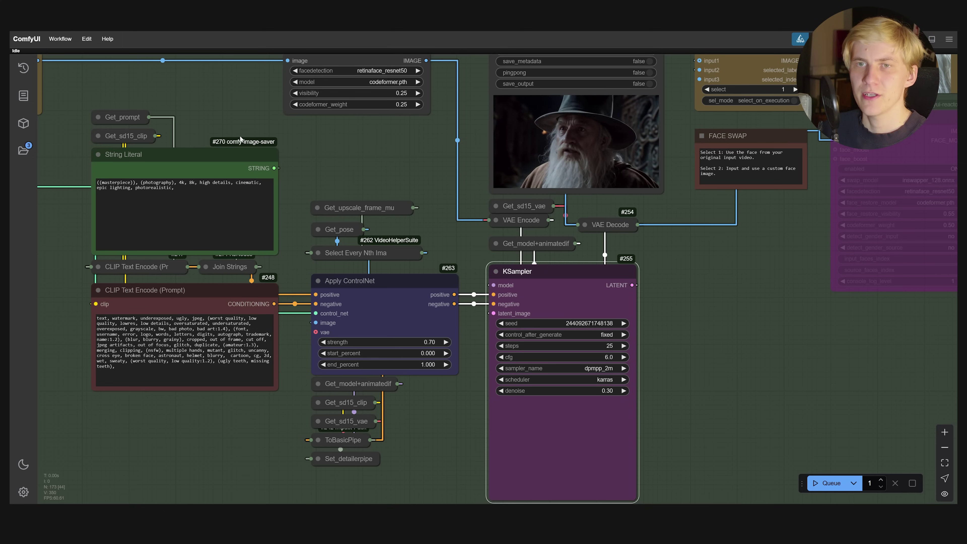
- Pan past the String Literal prompt node to the face swap and KSampler area while the preview renders
{"action": "left_click_drag", "start_coordinate": [240, 139], "coordinate": [594, 198]}
{"action": "scroll", "coordinate": [586, 207], "scroll_direction": "up", "scroll_amount": 5}
{"action": "left_click_drag", "start_coordinate": [461, 266], "coordinate": [265, 251]}
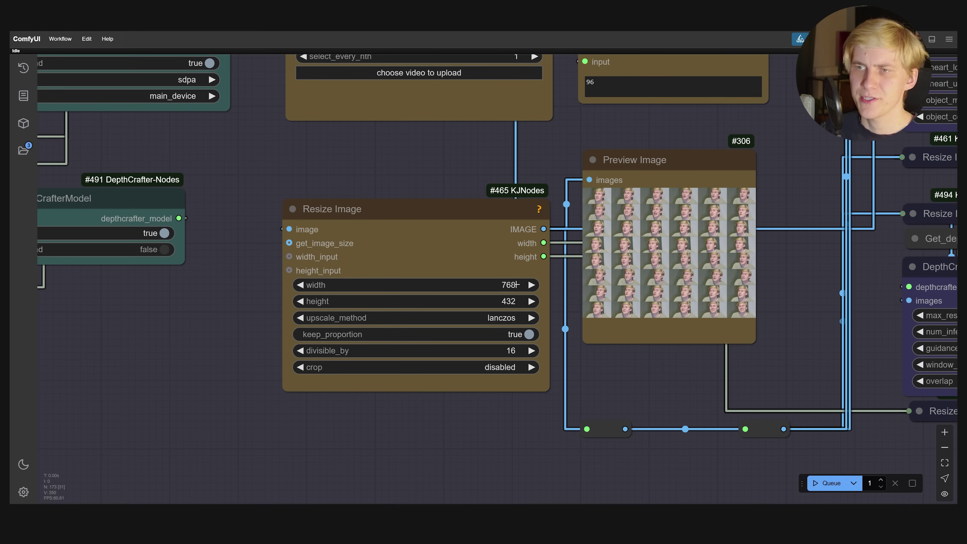
{"action": "scroll", "coordinate": [500, 308], "scroll_direction": "down", "scroll_amount": 5}
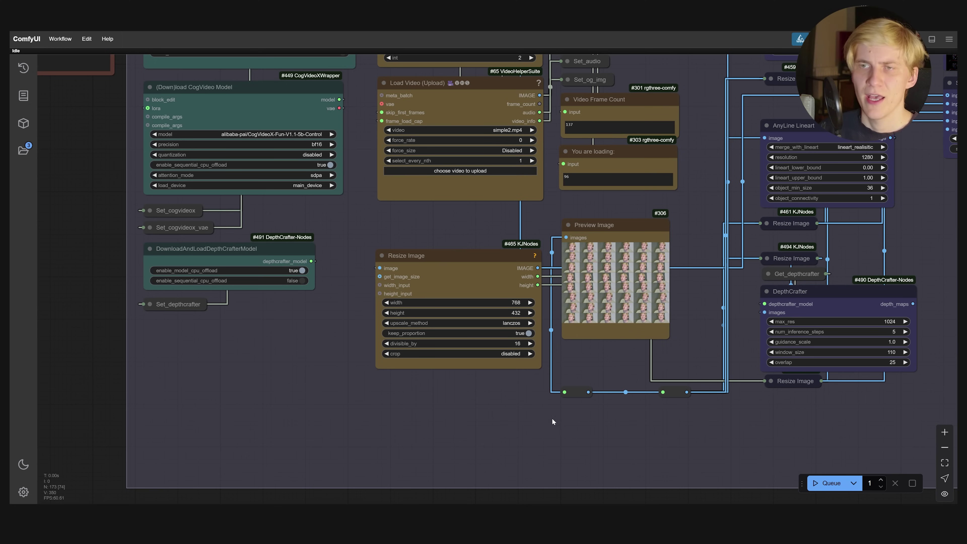
{"action": "left_click_drag", "start_coordinate": [554, 421], "coordinate": [722, 321]}
- Bypass the KSampler node and re-enable the ReActor Fast Face Swap node
{"action": "key", "text": "ctrl+b"}
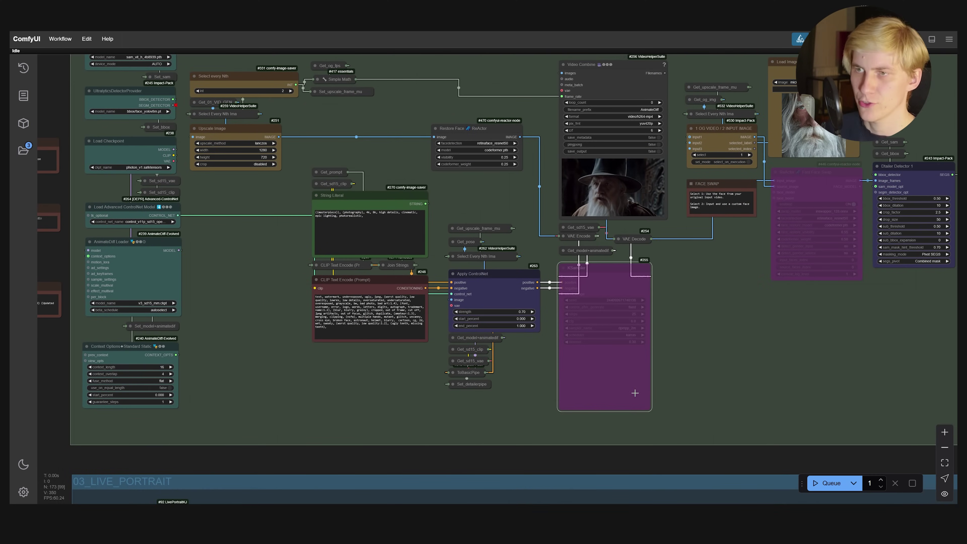
{"action": "scroll", "coordinate": [548, 330], "scroll_direction": "up", "scroll_amount": 3}
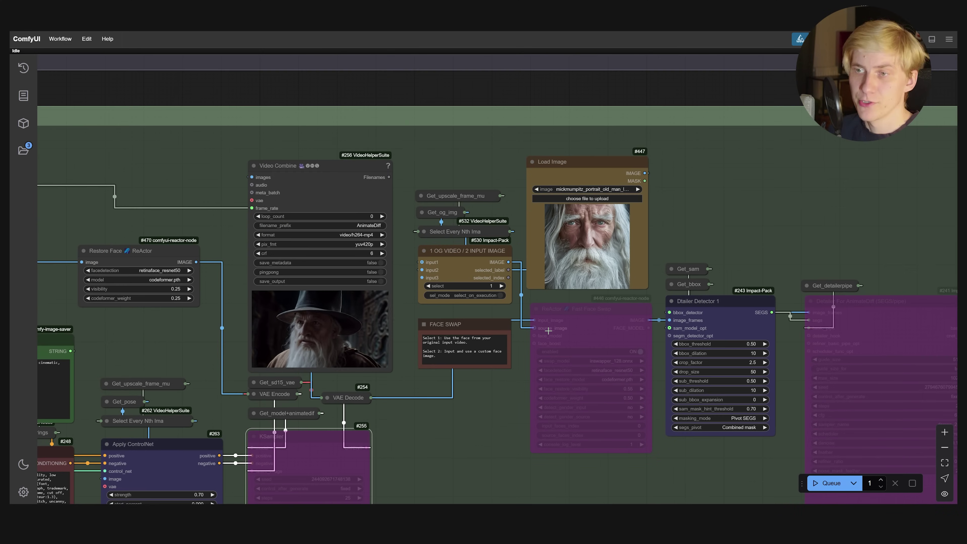
{"action": "scroll", "coordinate": [548, 331], "scroll_direction": "up", "scroll_amount": 1}
{"action": "left_click", "coordinate": [587, 320]}
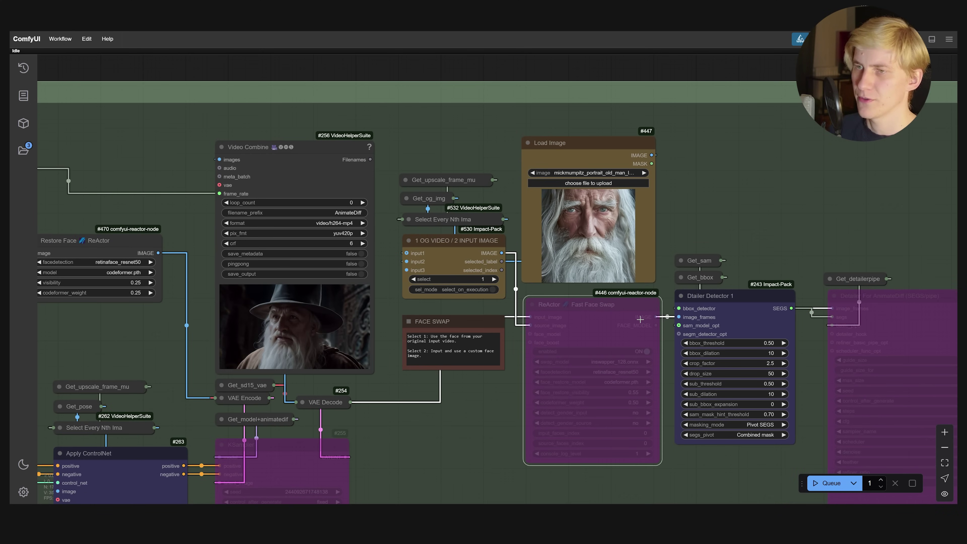
{"action": "key", "text": "ctrl+b"}
- Set the 1 OG VIDEO / 2 INPUT IMAGE switch to use the custom input image as face source
{"action": "left_click", "coordinate": [439, 254]}
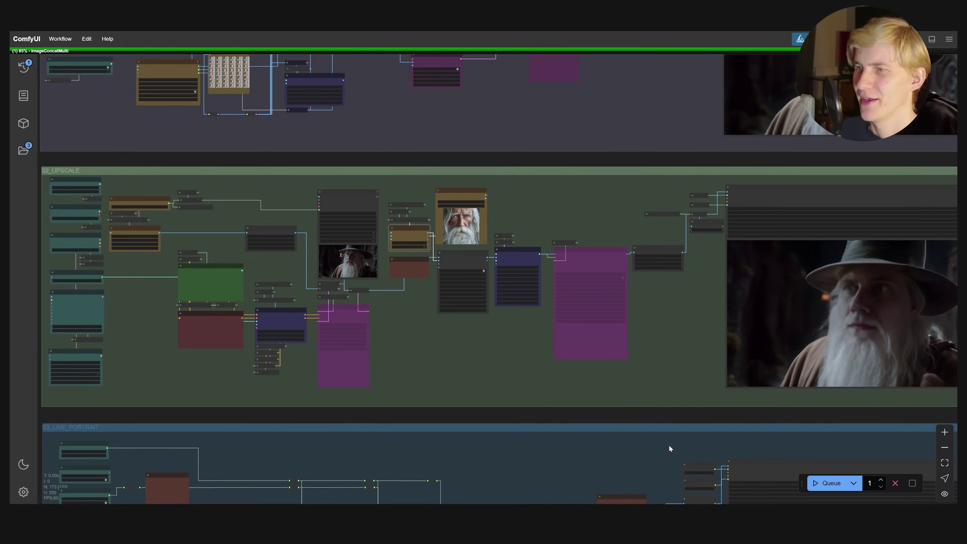
{"action": "left_click_drag", "start_coordinate": [668, 444], "coordinate": [574, 226]}
{"action": "scroll", "coordinate": [574, 226], "scroll_direction": "up", "scroll_amount": 3}
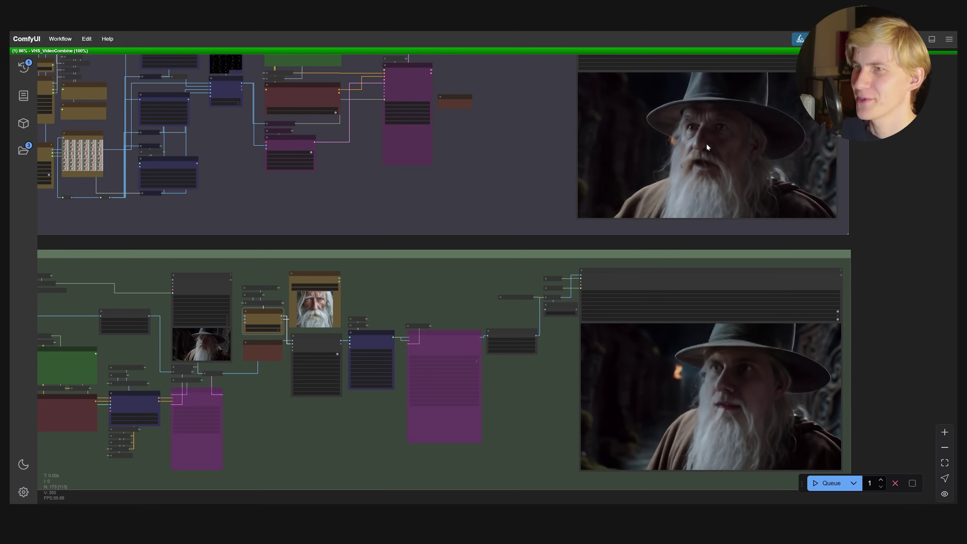
{"action": "scroll", "coordinate": [706, 143], "scroll_direction": "up", "scroll_amount": 3}
{"action": "scroll", "coordinate": [639, 109], "scroll_direction": "down", "scroll_amount": 3}
{"action": "scroll", "coordinate": [551, 72], "scroll_direction": "down", "scroll_amount": 6}
{"action": "scroll", "coordinate": [680, 334], "scroll_direction": "up", "scroll_amount": 3}
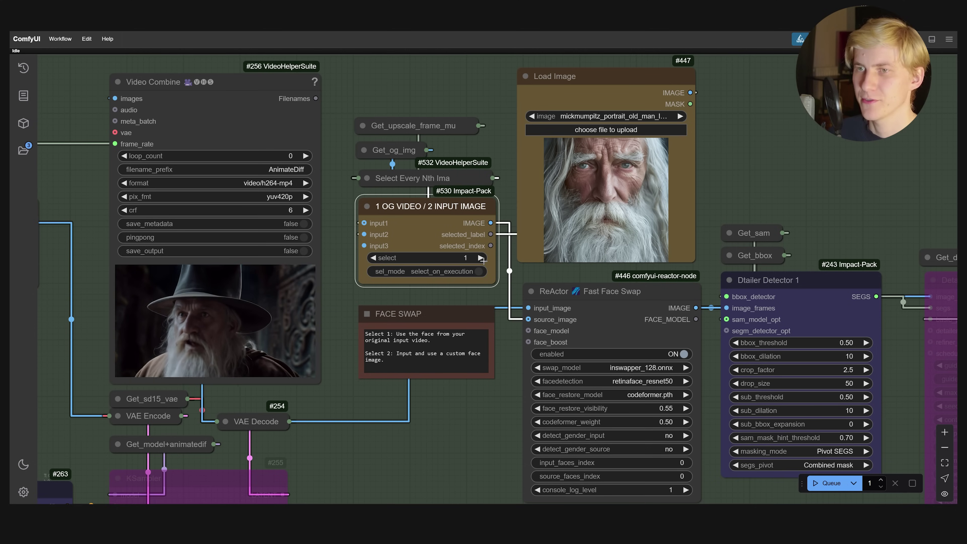
{"action": "left_click", "coordinate": [481, 259]}
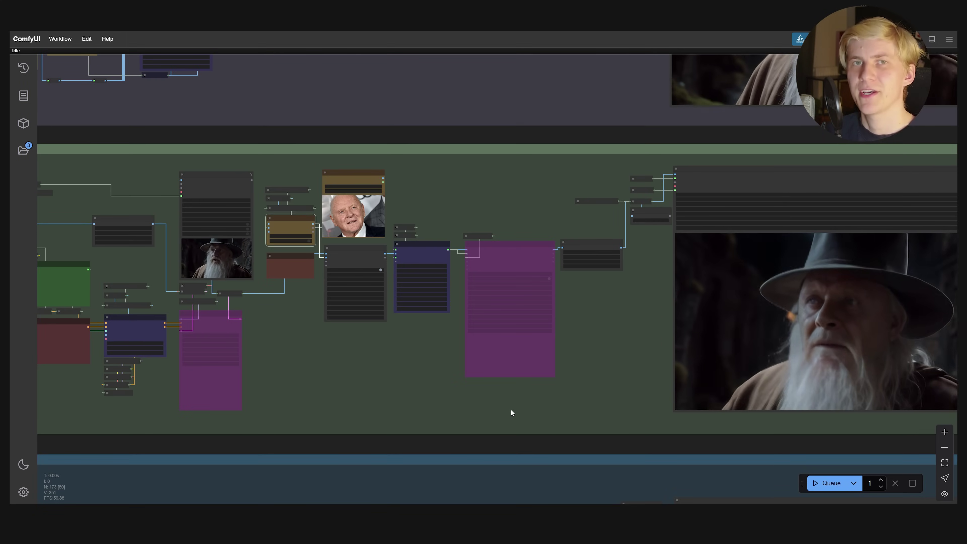
- Re-enable the Detailer For AnimateDiff node in the face swap group
{"action": "key", "text": "2"}
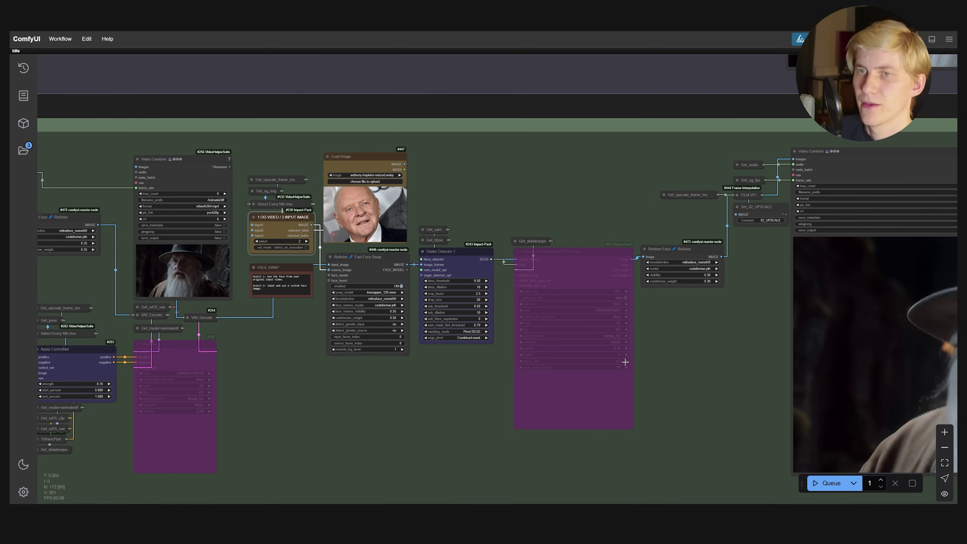
{"action": "left_click", "coordinate": [604, 346]}
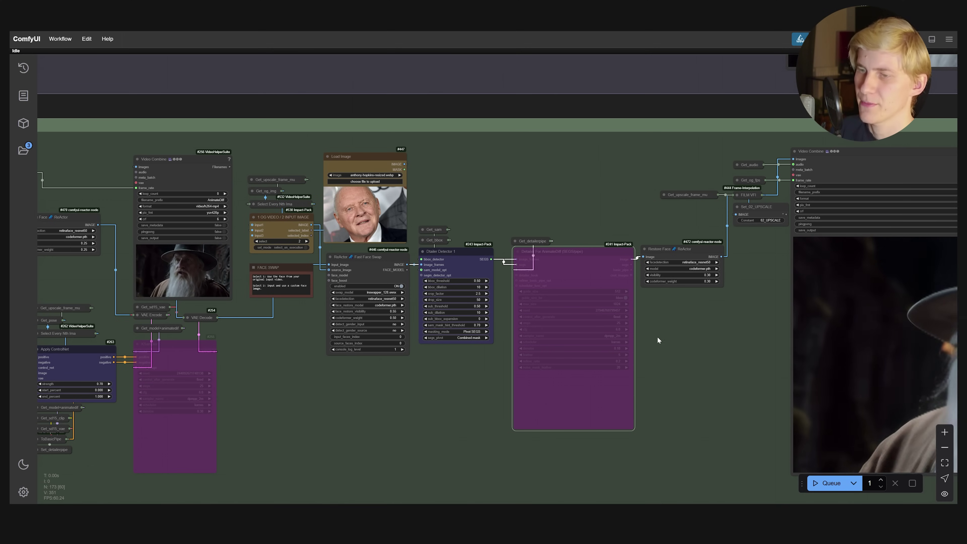
{"action": "key", "text": "ctrl+b"}
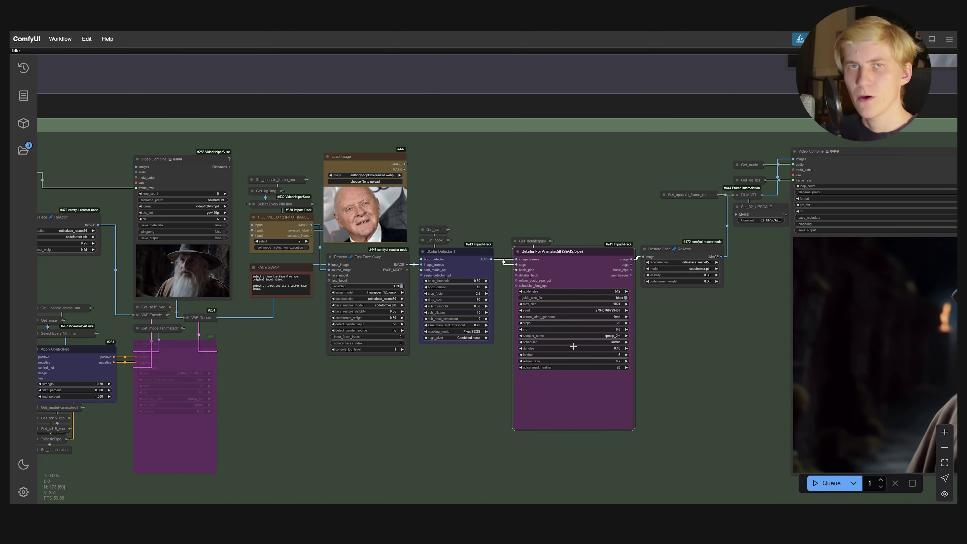
{"action": "scroll", "coordinate": [573, 346], "scroll_direction": "up", "scroll_amount": 7}
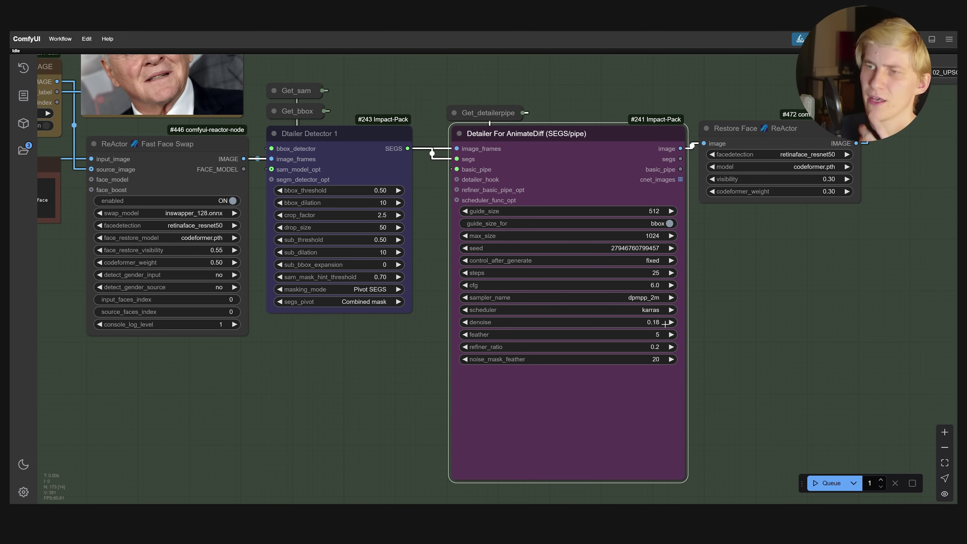
{"action": "scroll", "coordinate": [520, 287], "scroll_direction": "down", "scroll_amount": 10}
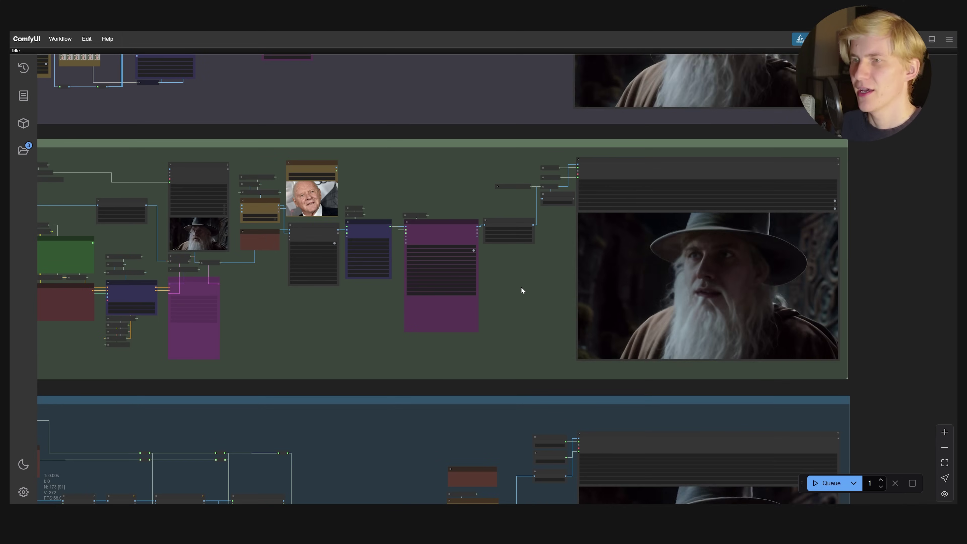
{"action": "scroll", "coordinate": [520, 295], "scroll_direction": "down", "scroll_amount": 1}
{"action": "scroll", "coordinate": [638, 243], "scroll_direction": "down", "scroll_amount": 5}
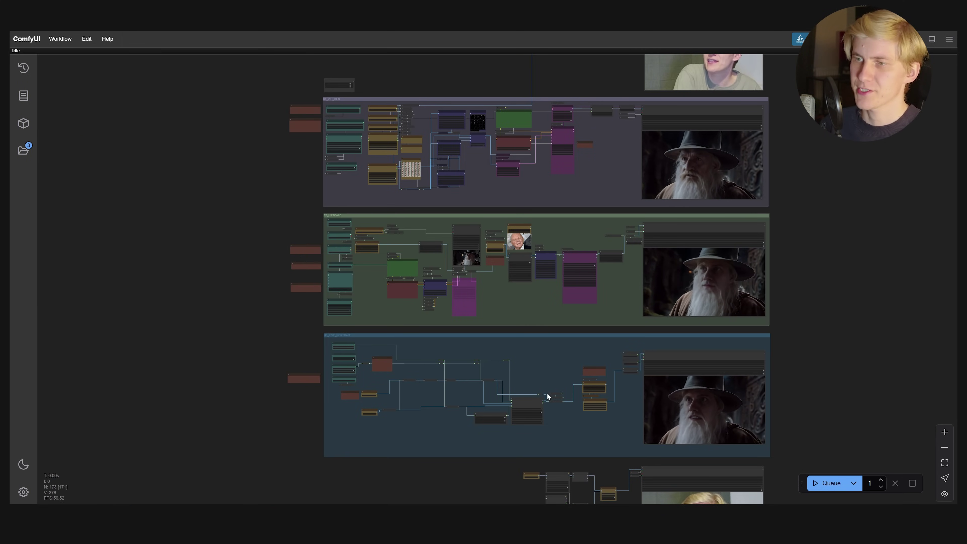
{"action": "scroll", "coordinate": [414, 424], "scroll_direction": "up", "scroll_amount": 3}
{"action": "scroll", "coordinate": [364, 430], "scroll_direction": "up", "scroll_amount": 6}
{"action": "scroll", "coordinate": [278, 407], "scroll_direction": "up", "scroll_amount": 4}
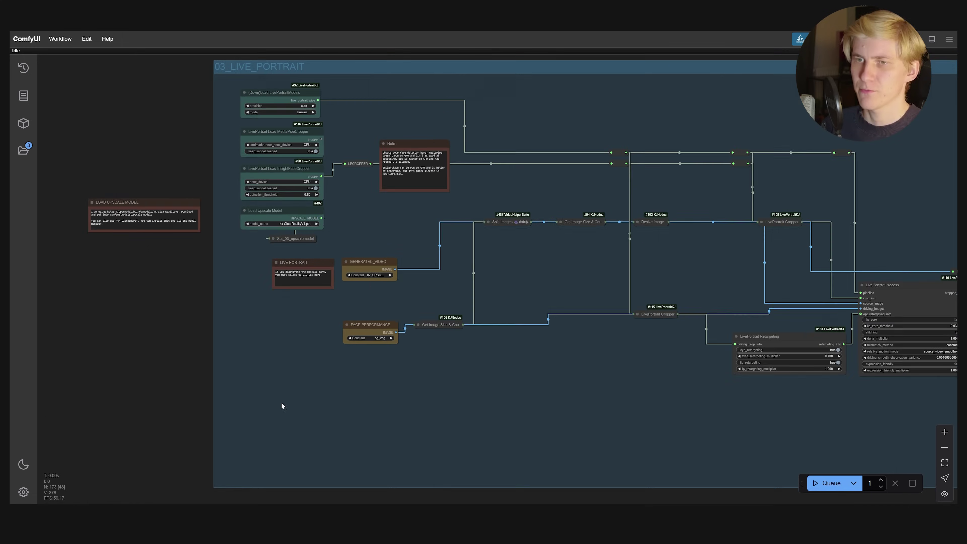
{"action": "scroll", "coordinate": [361, 289], "scroll_direction": "up", "scroll_amount": 3}
{"action": "left_click_drag", "start_coordinate": [426, 301], "coordinate": [517, 362]}
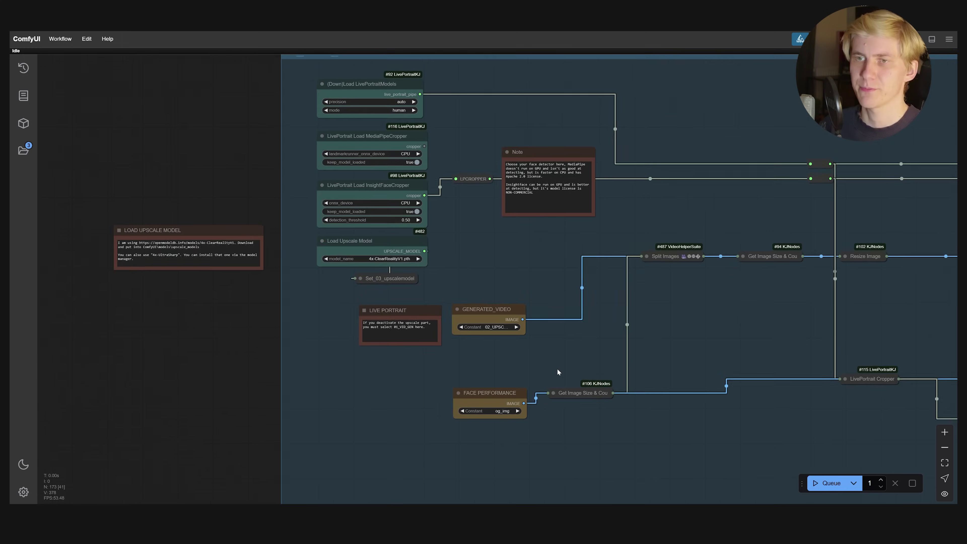
{"action": "scroll", "coordinate": [521, 399], "scroll_direction": "up", "scroll_amount": 6}
{"action": "left_click_drag", "start_coordinate": [462, 408], "coordinate": [465, 394]}
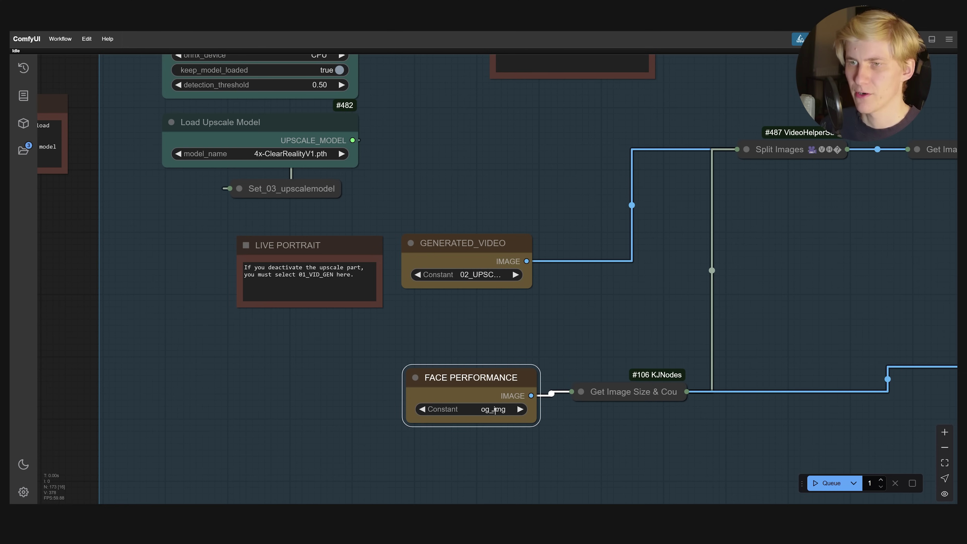
{"action": "left_click_drag", "start_coordinate": [527, 325], "coordinate": [526, 415]}
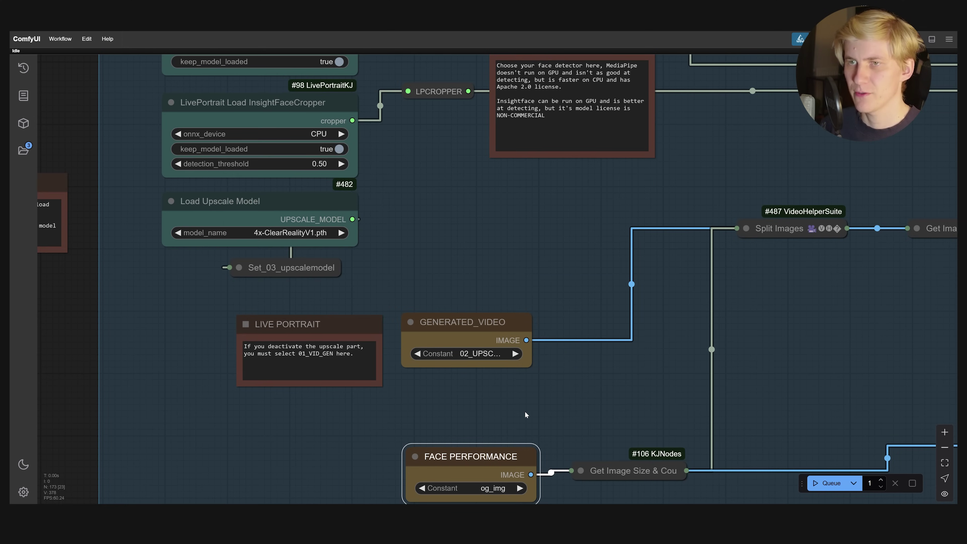
{"action": "left_click", "coordinate": [471, 355]}
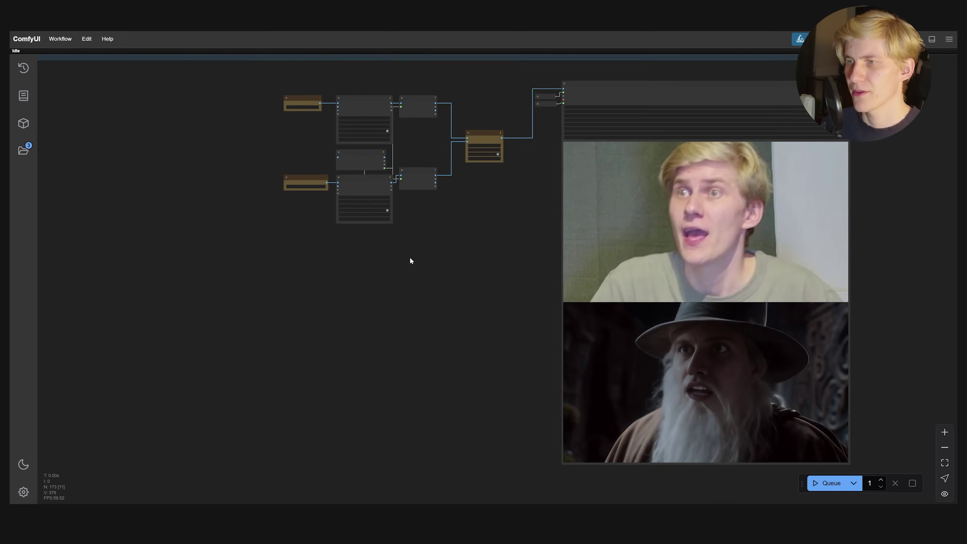
{"action": "scroll", "coordinate": [410, 257], "scroll_direction": "down", "scroll_amount": 2}
{"action": "scroll", "coordinate": [255, 147], "scroll_direction": "up", "scroll_amount": 2}
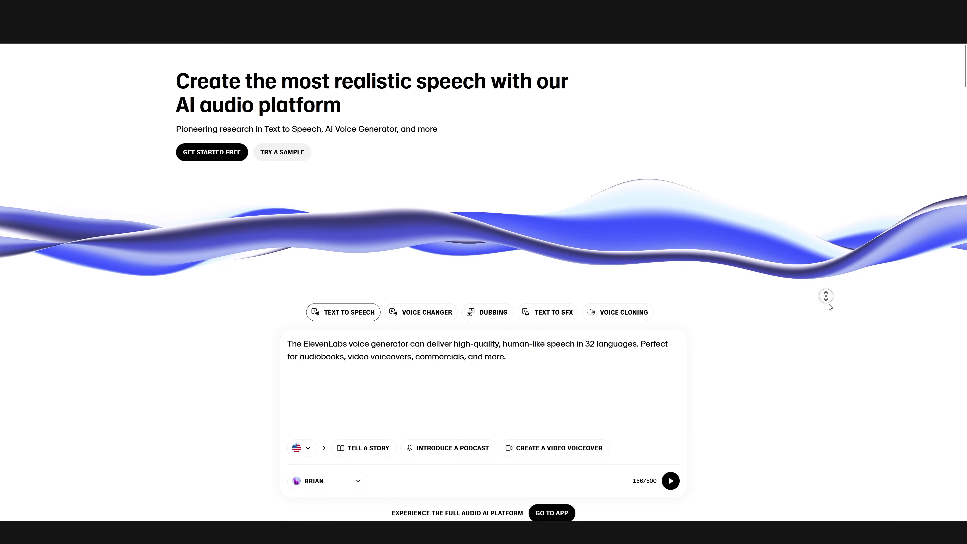
- Scroll the ElevenLabs landing page to its Text to Speech demo box
{"action": "scroll", "coordinate": [450, 231], "scroll_direction": "down", "scroll_amount": 2}
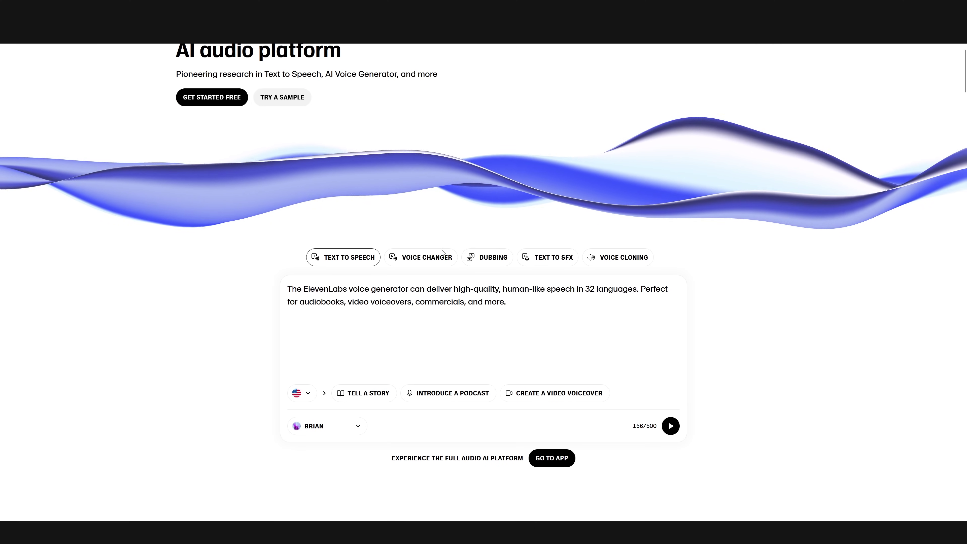